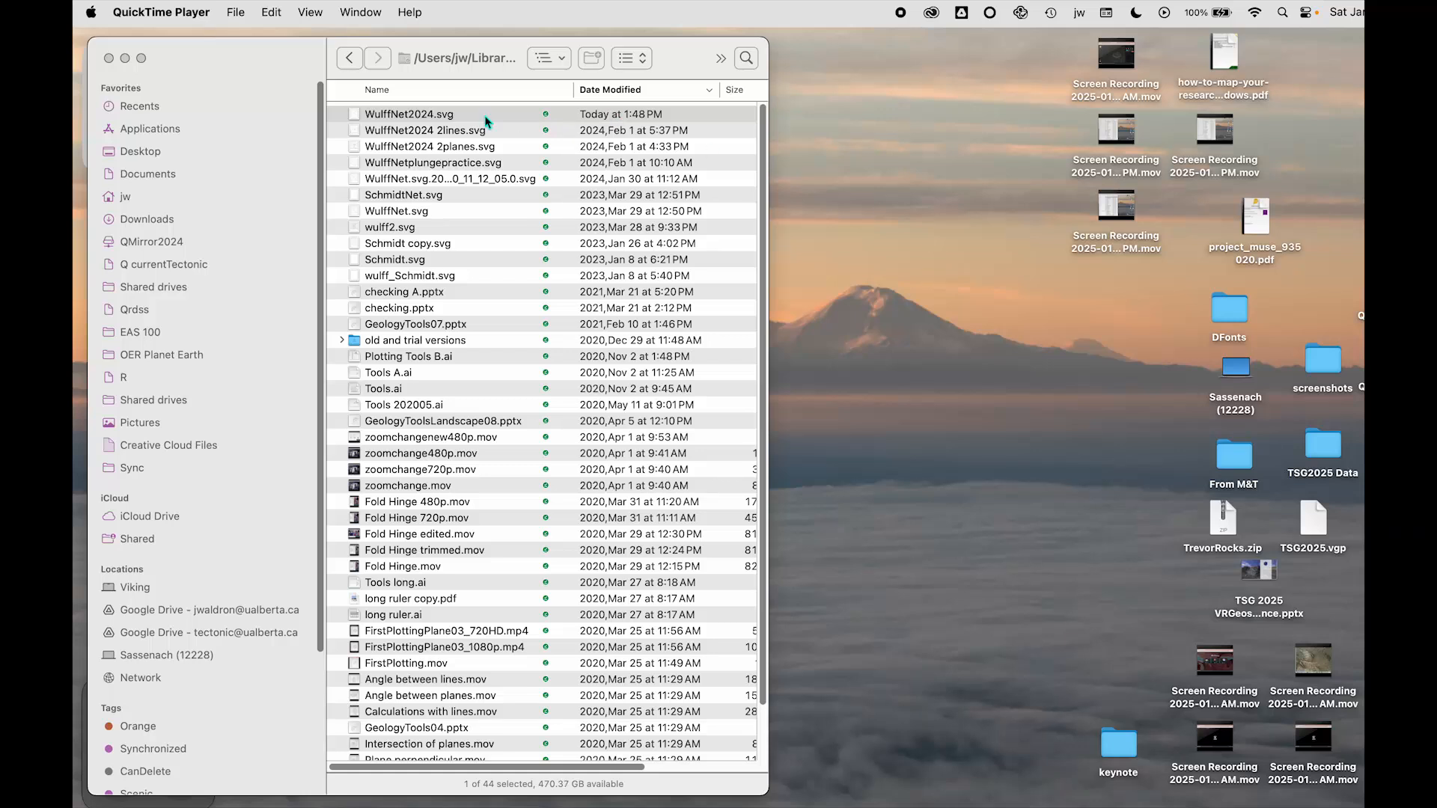
Open the file WulffNet2024.svg
left_click(412, 116)
left_click(412, 118)
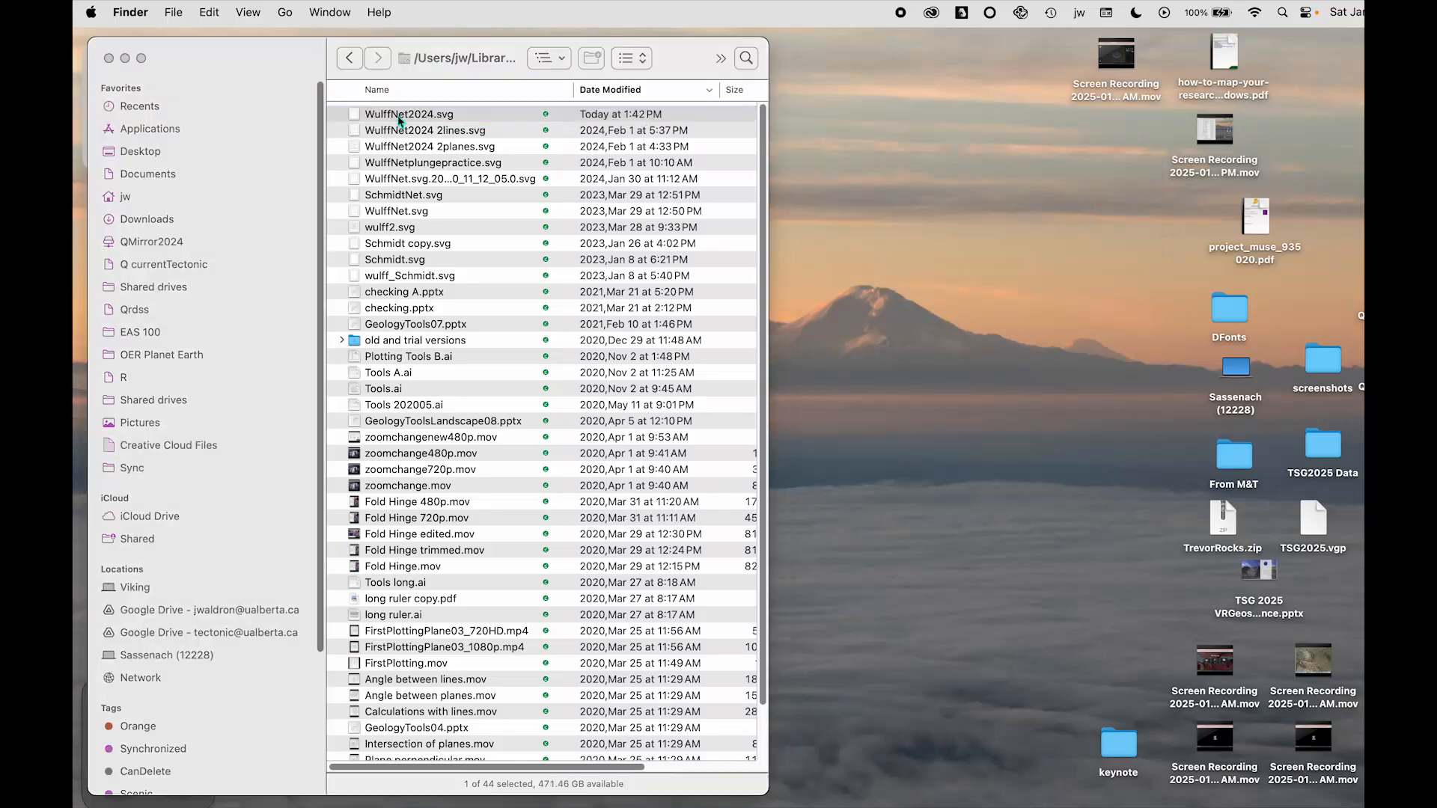
double_click(399, 121)
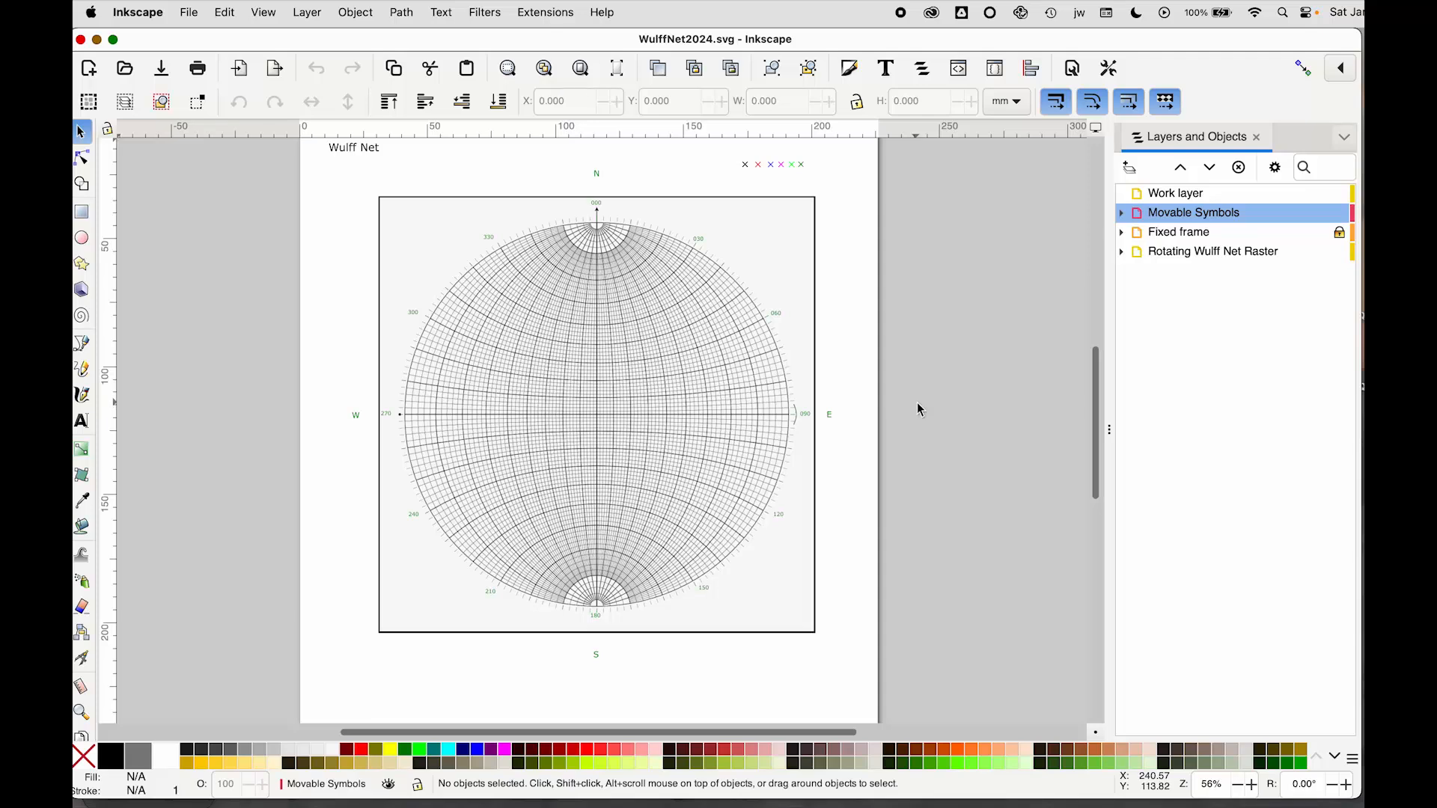
Select the Wulff net raster group on the canvas and switch its handles to rotation mode
scroll(918, 402, "up", 2)
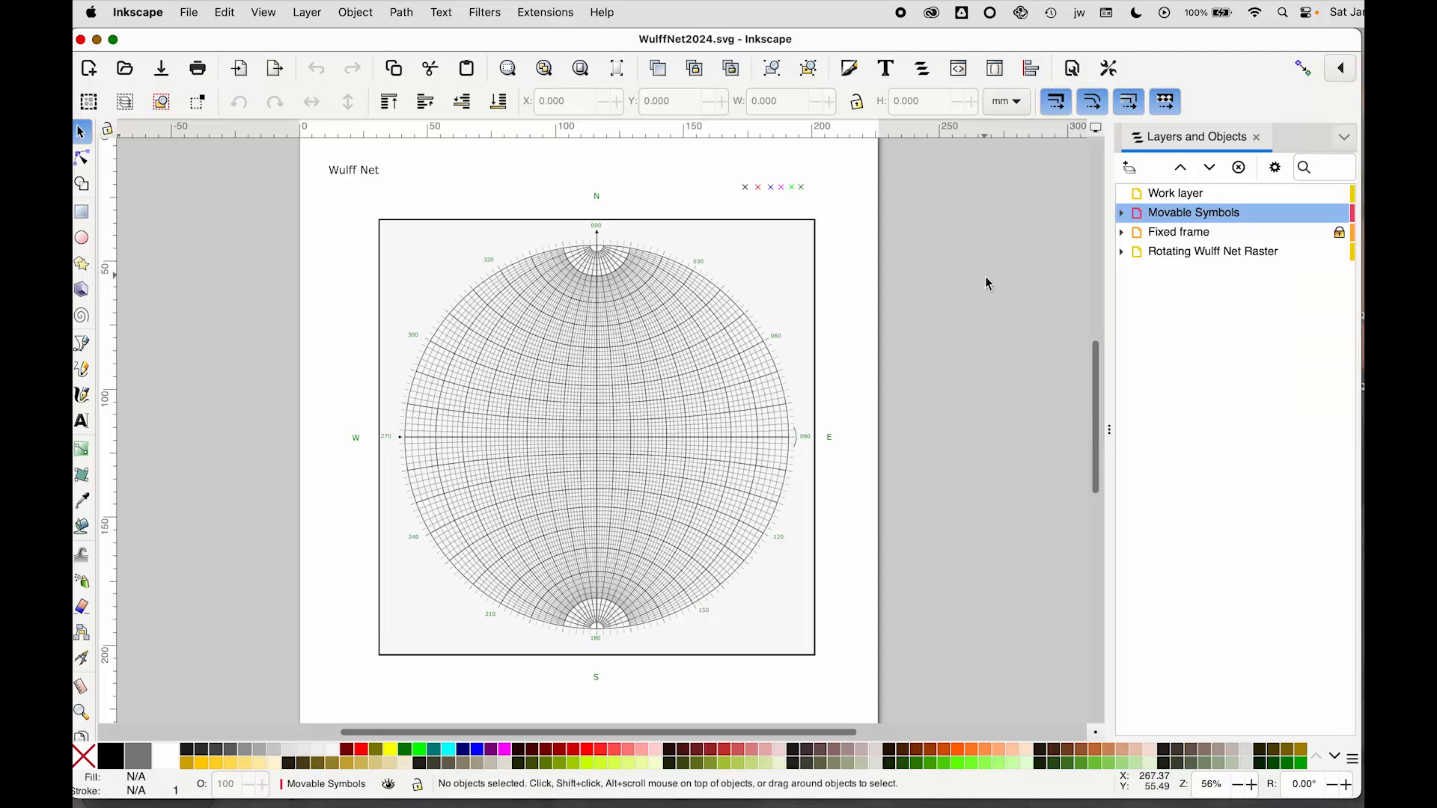
left_click(756, 258)
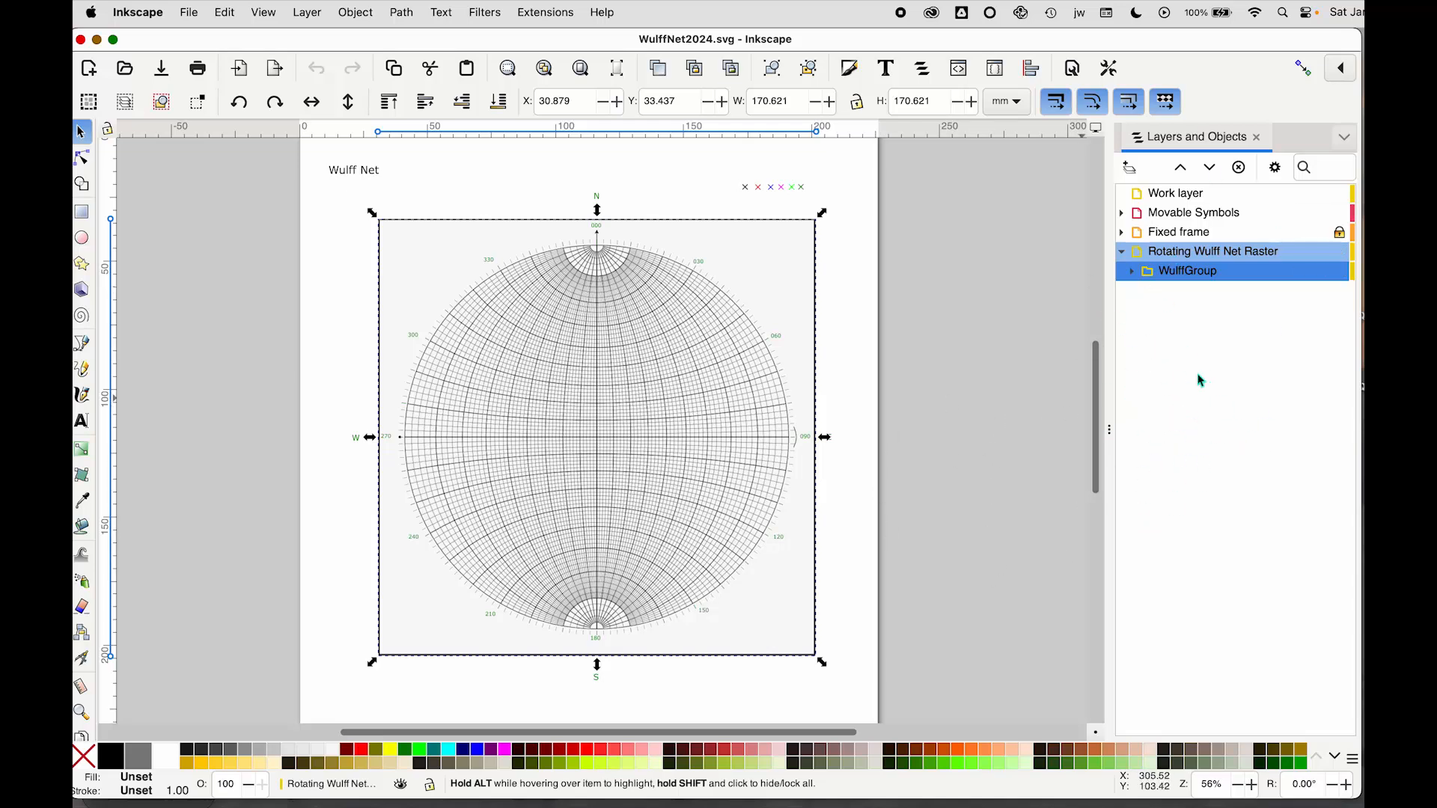
left_click(307, 13)
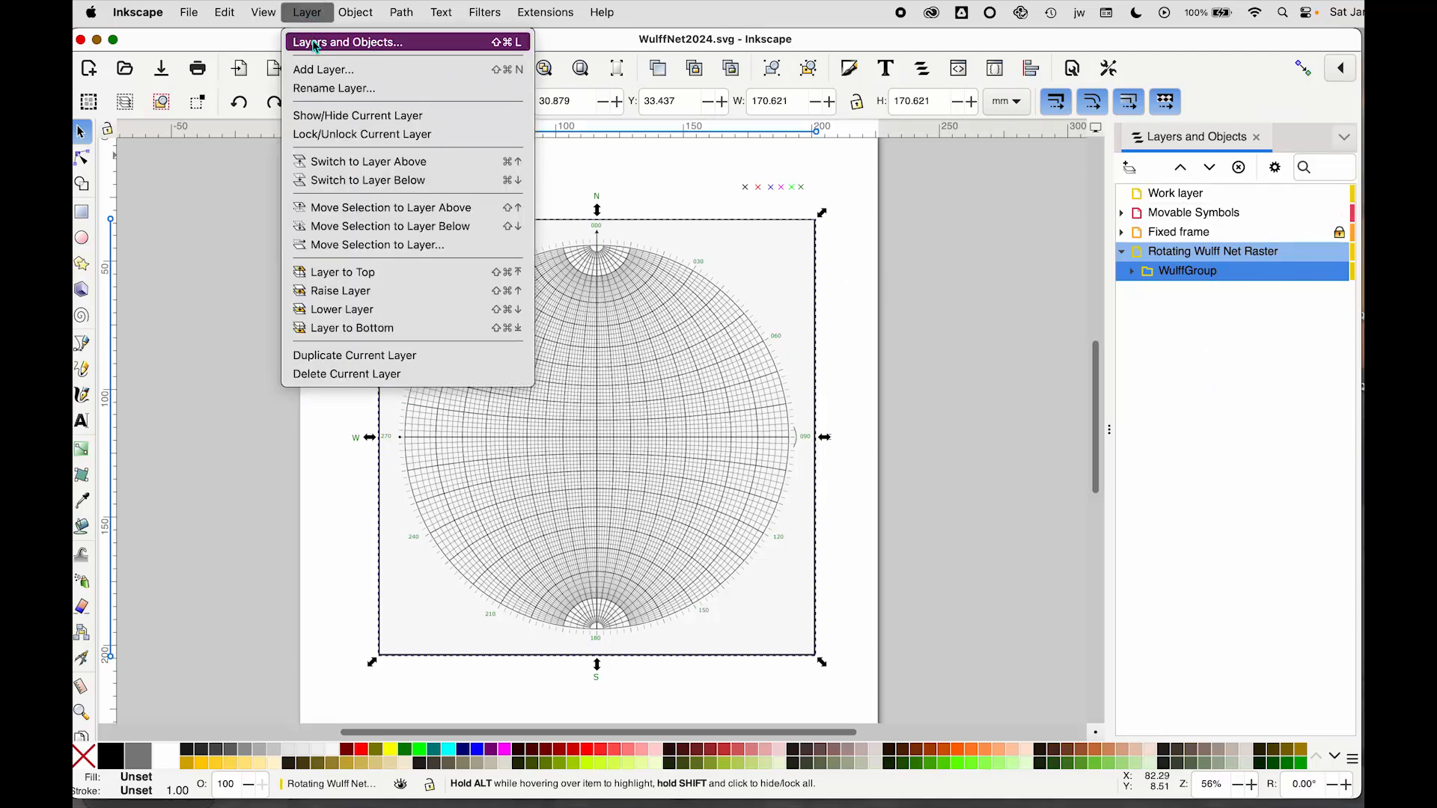
left_click(198, 279)
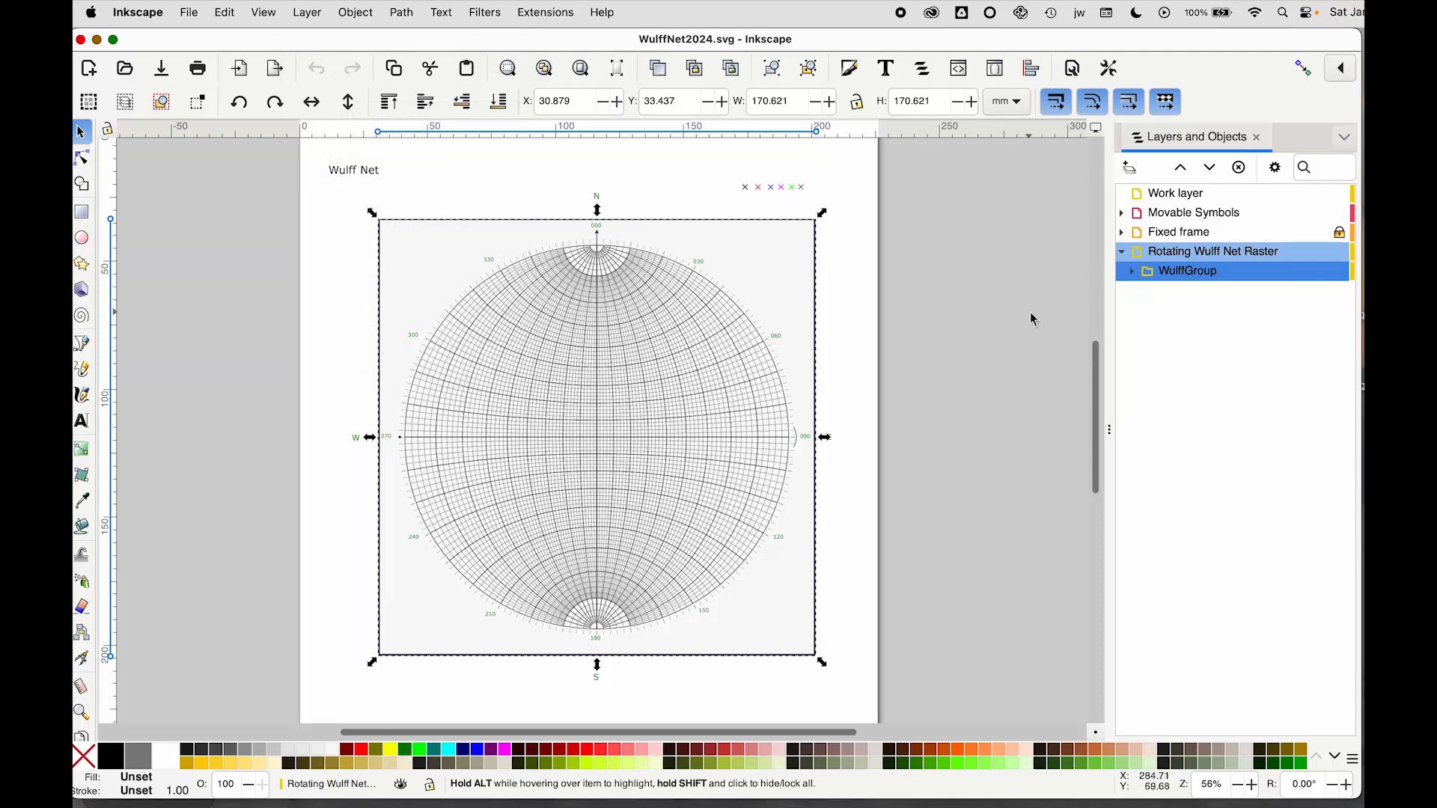
left_click(805, 189)
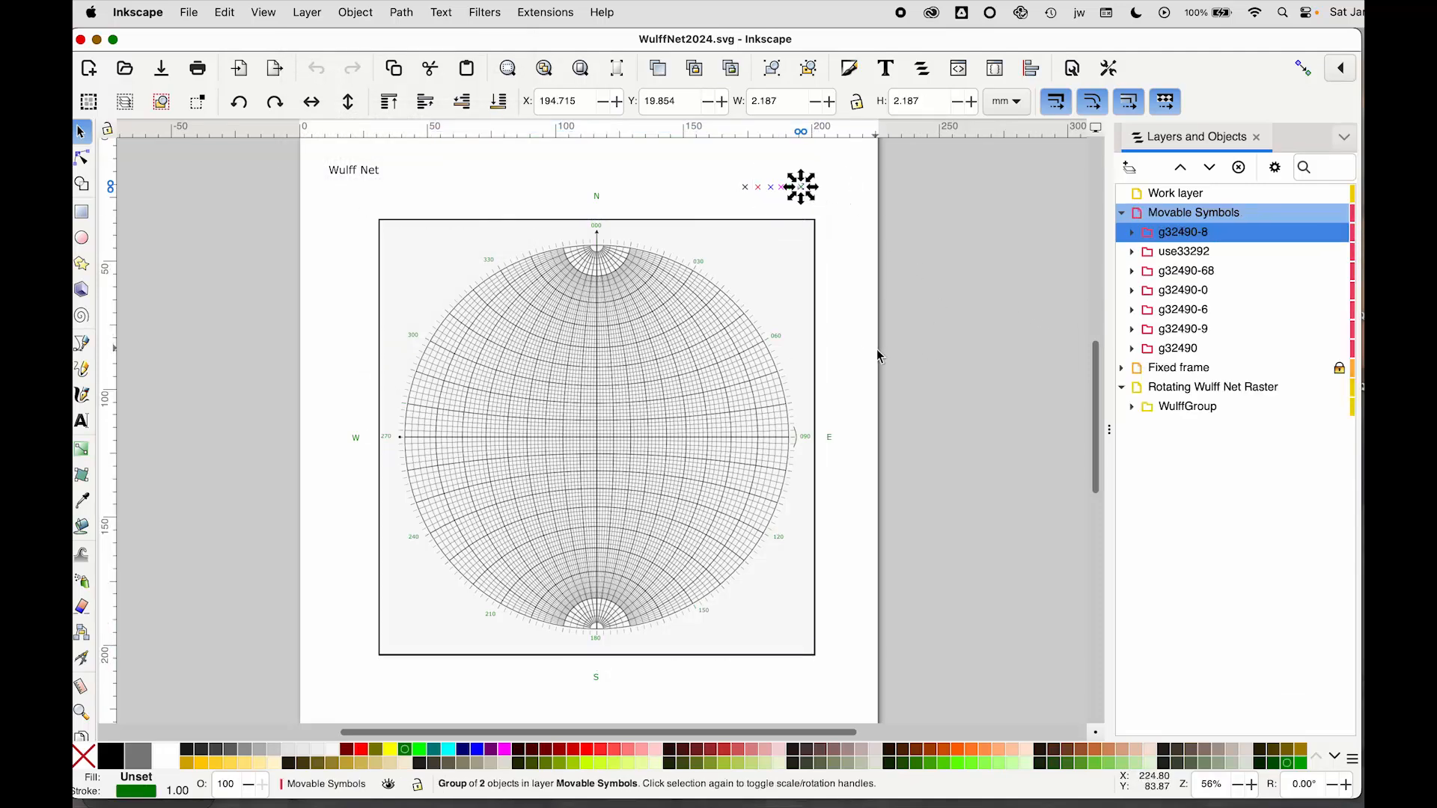
left_click(802, 337)
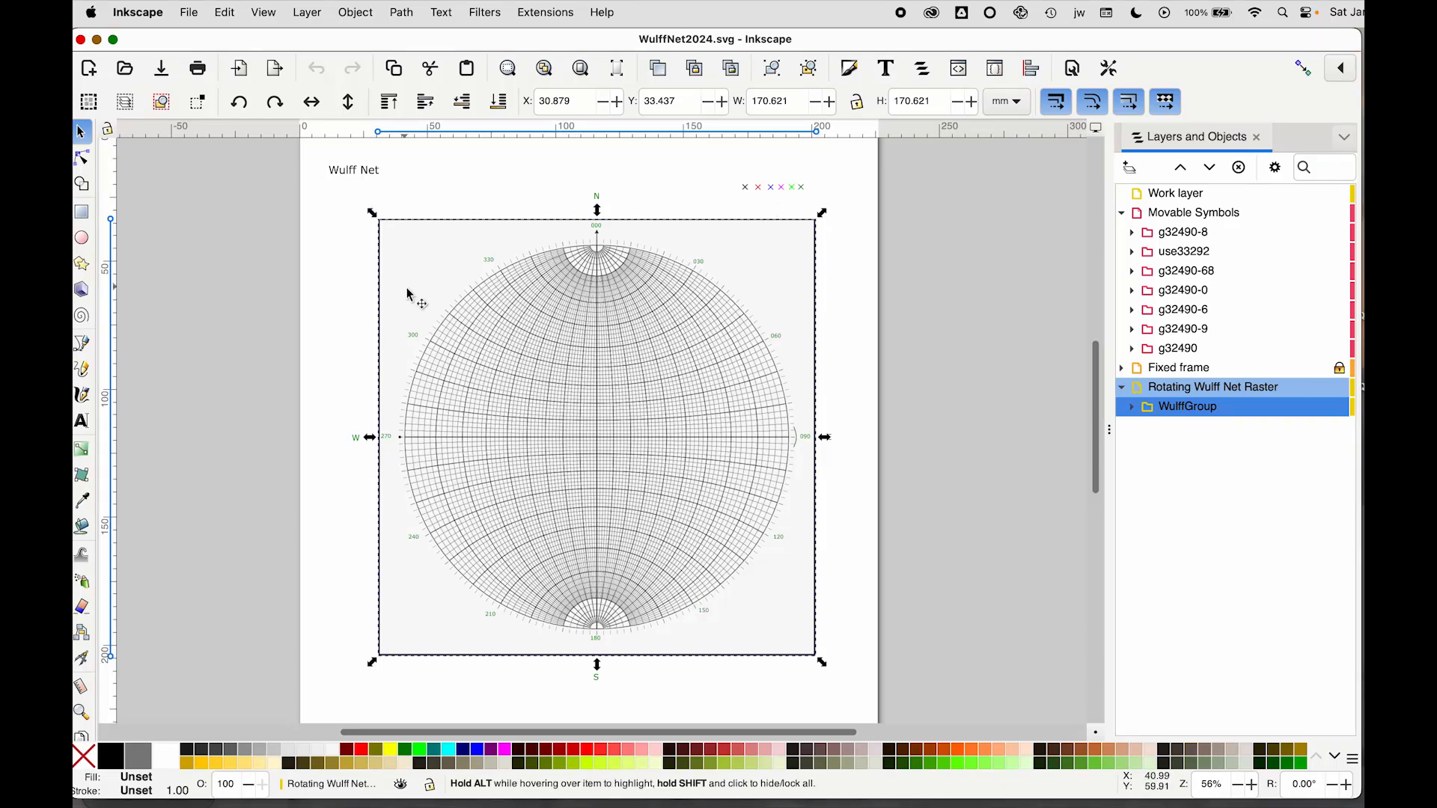
left_click(763, 257)
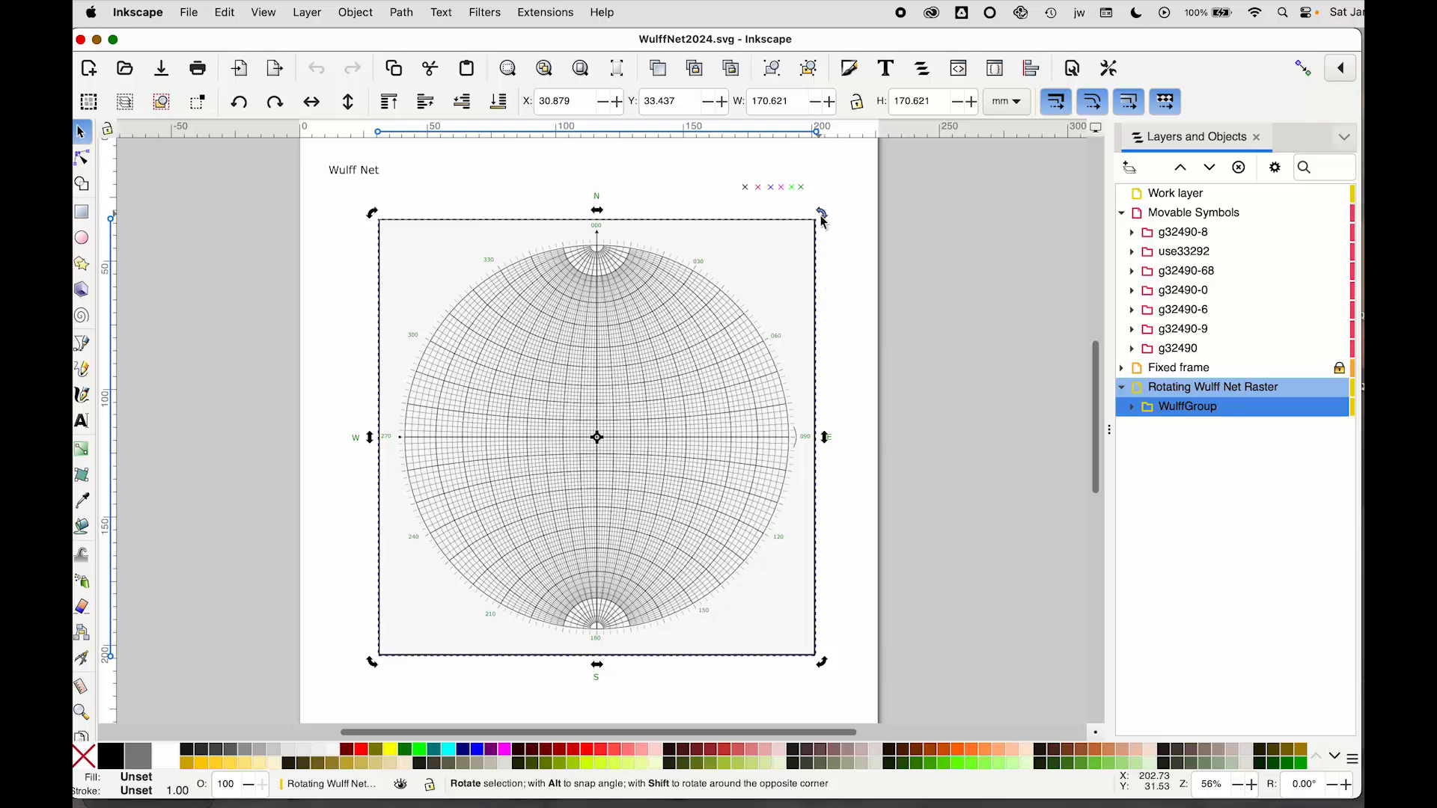
Rotate the net group freehand by dragging its corner rotation handle twice
left_click_drag(824, 217, 829, 684)
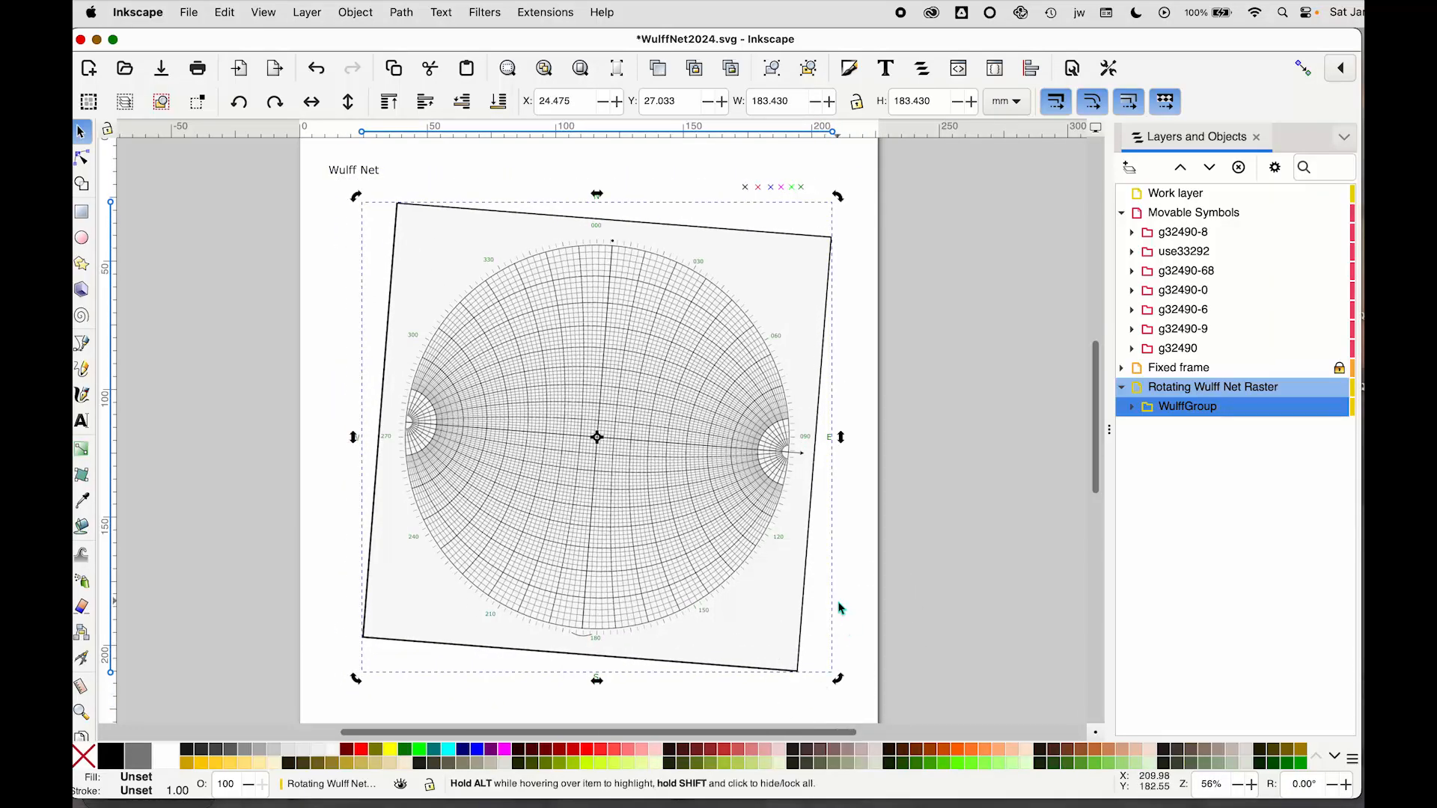
left_click_drag(841, 195, 840, 370)
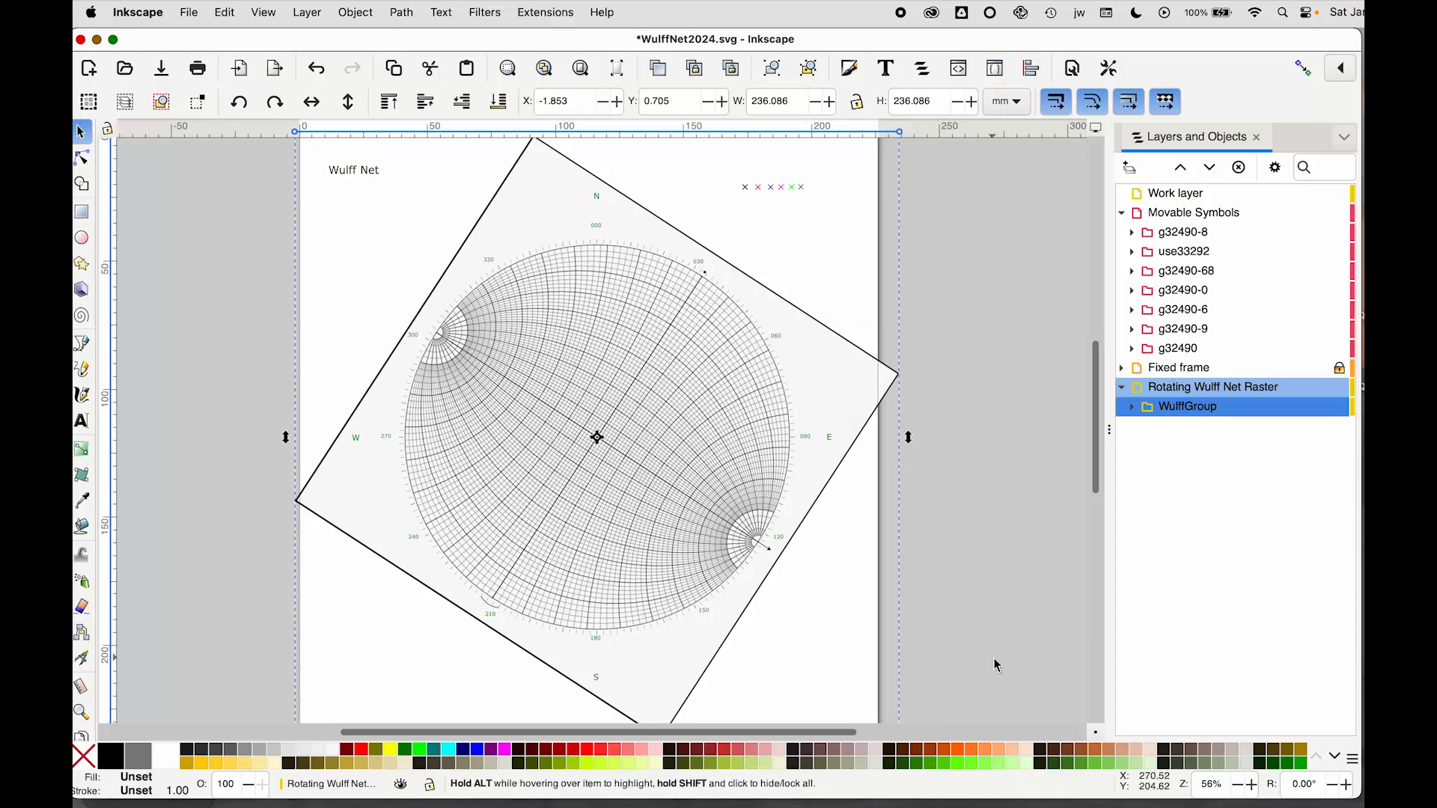
Reset the net group's transform so it returns to its starting orientation
scroll(994, 658, "down", 1)
scroll(993, 658, "down", 4)
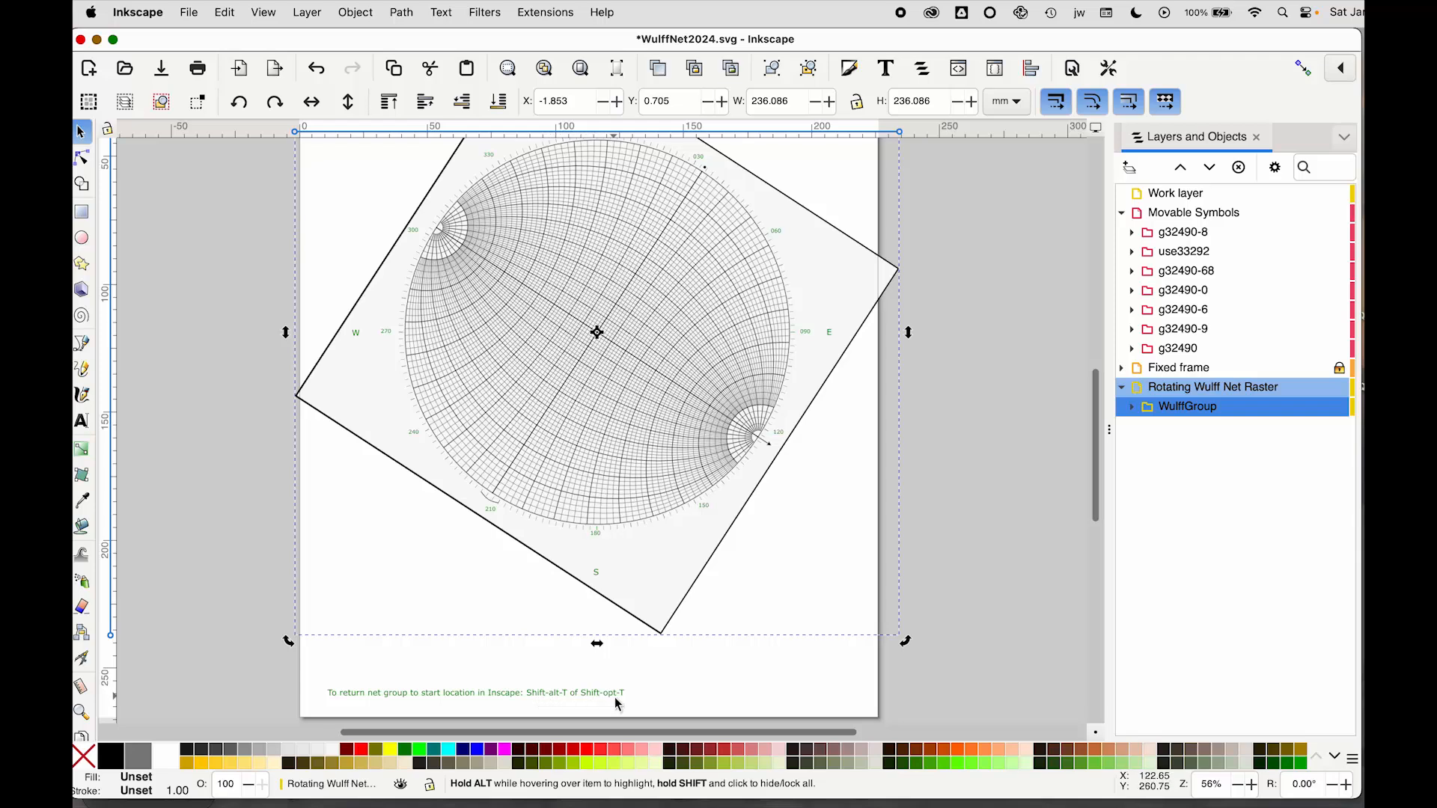
key("shift+alt+t")
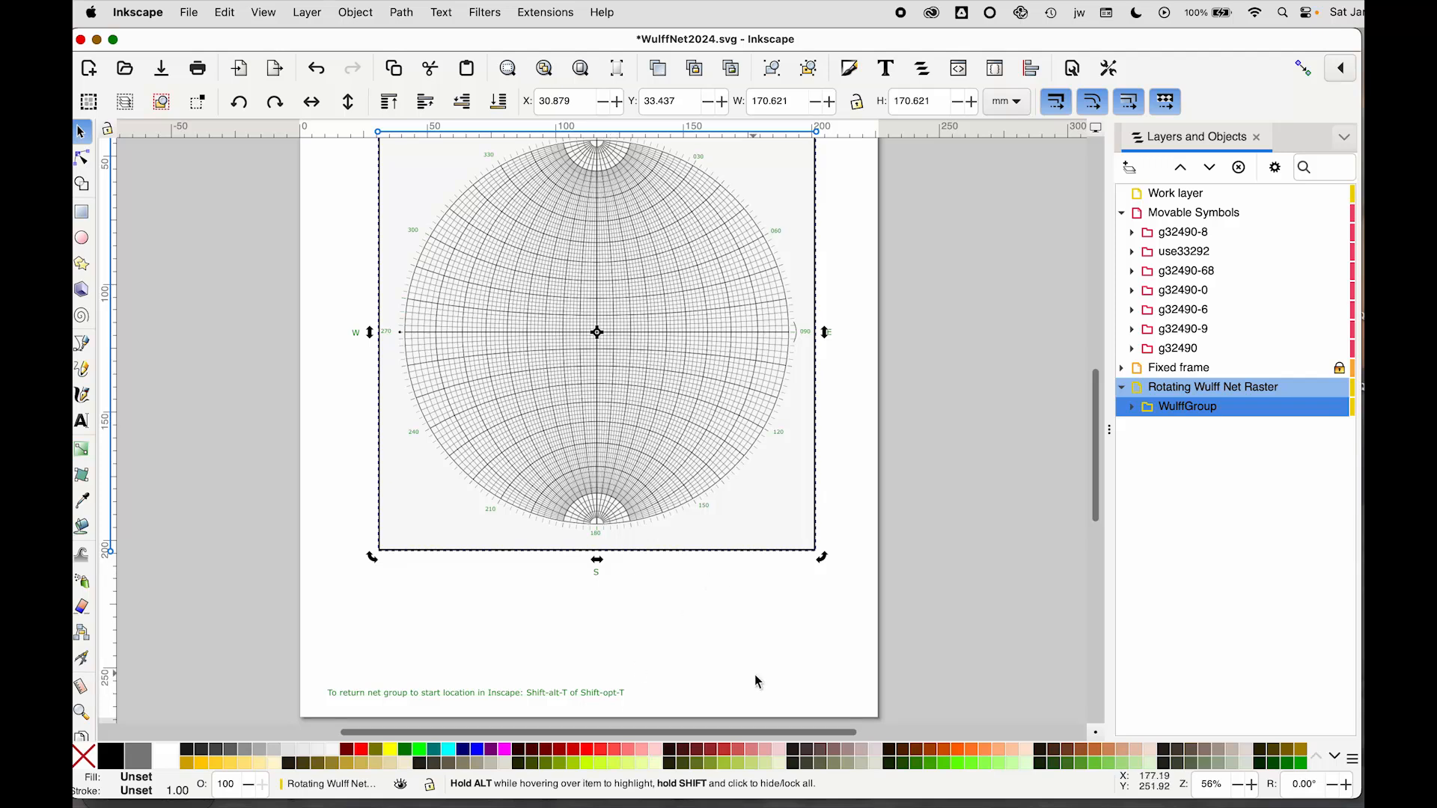
scroll(752, 676, "down", 1)
scroll(752, 676, "up", 5)
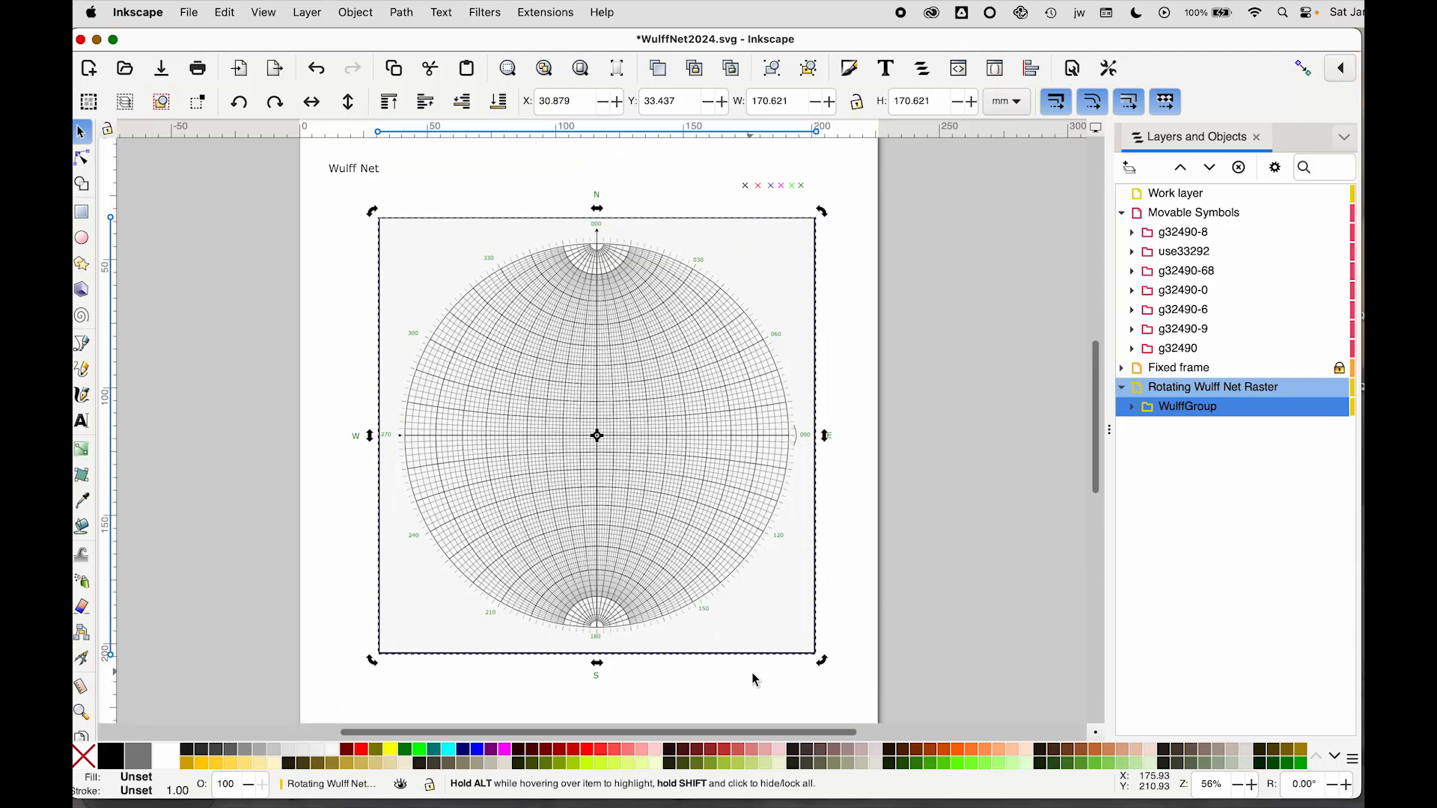
Expand WulffGroup in the layers list and inspect its rectangle and image children
left_click(1132, 408)
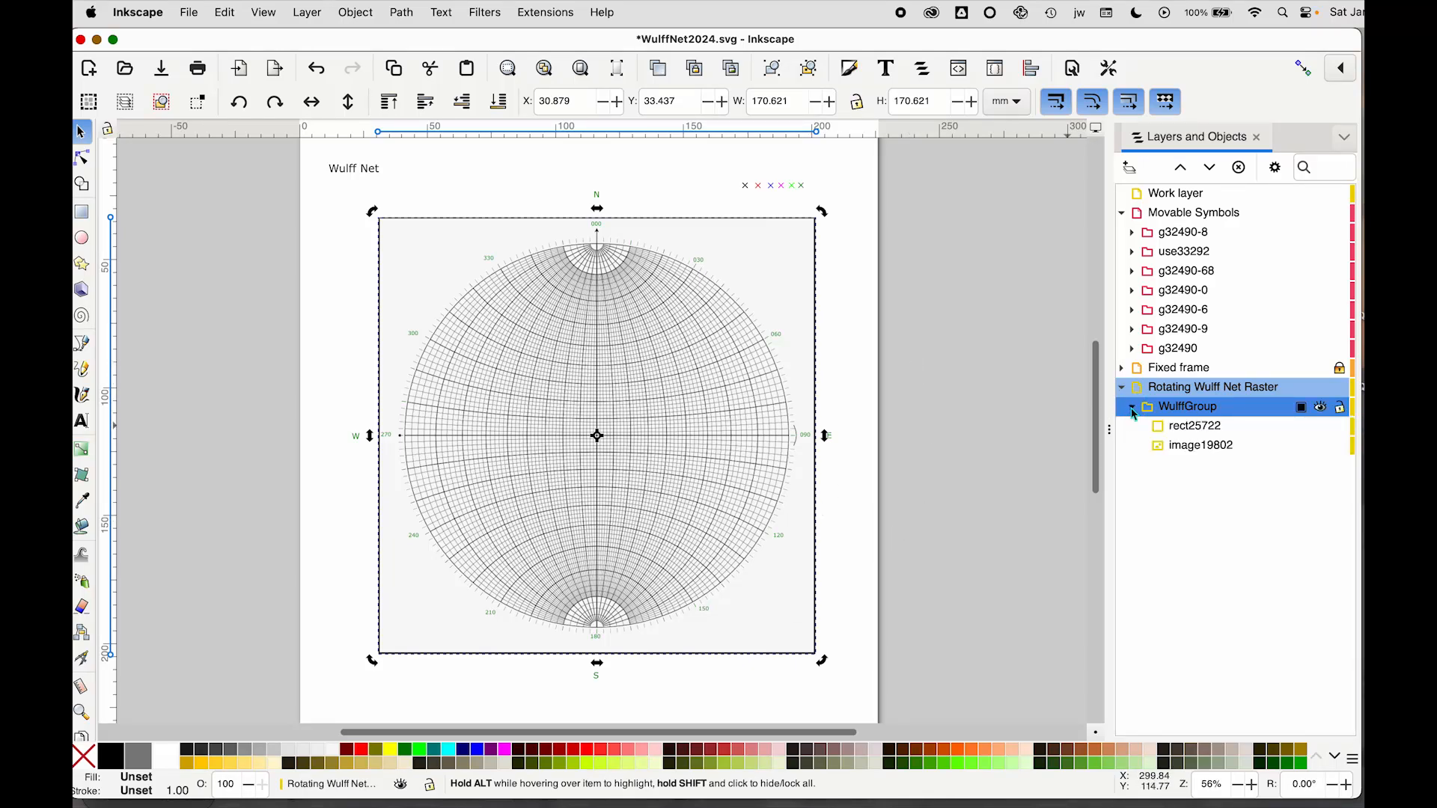
left_click(1196, 428)
left_click(1193, 449)
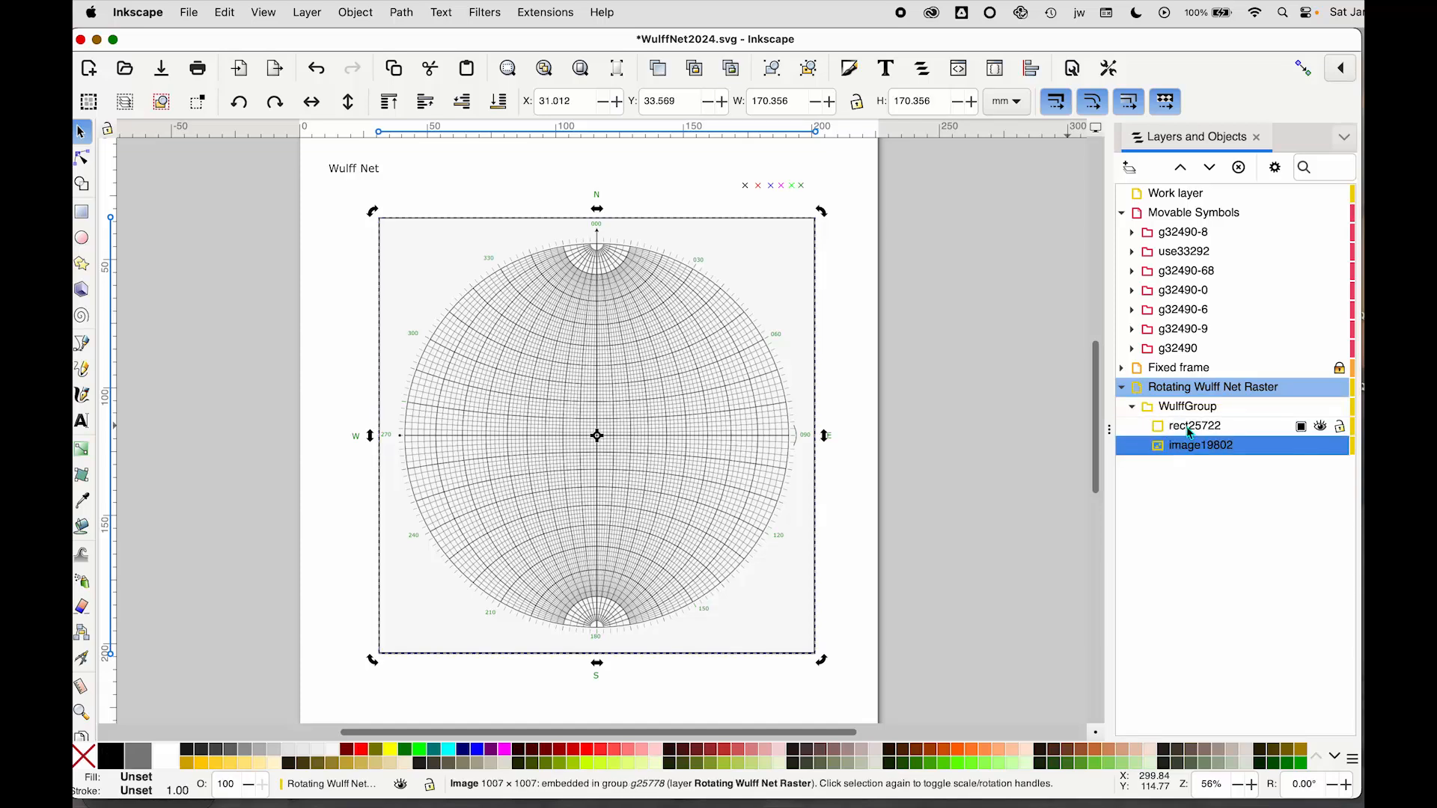
left_click(1189, 426)
left_click(1190, 451)
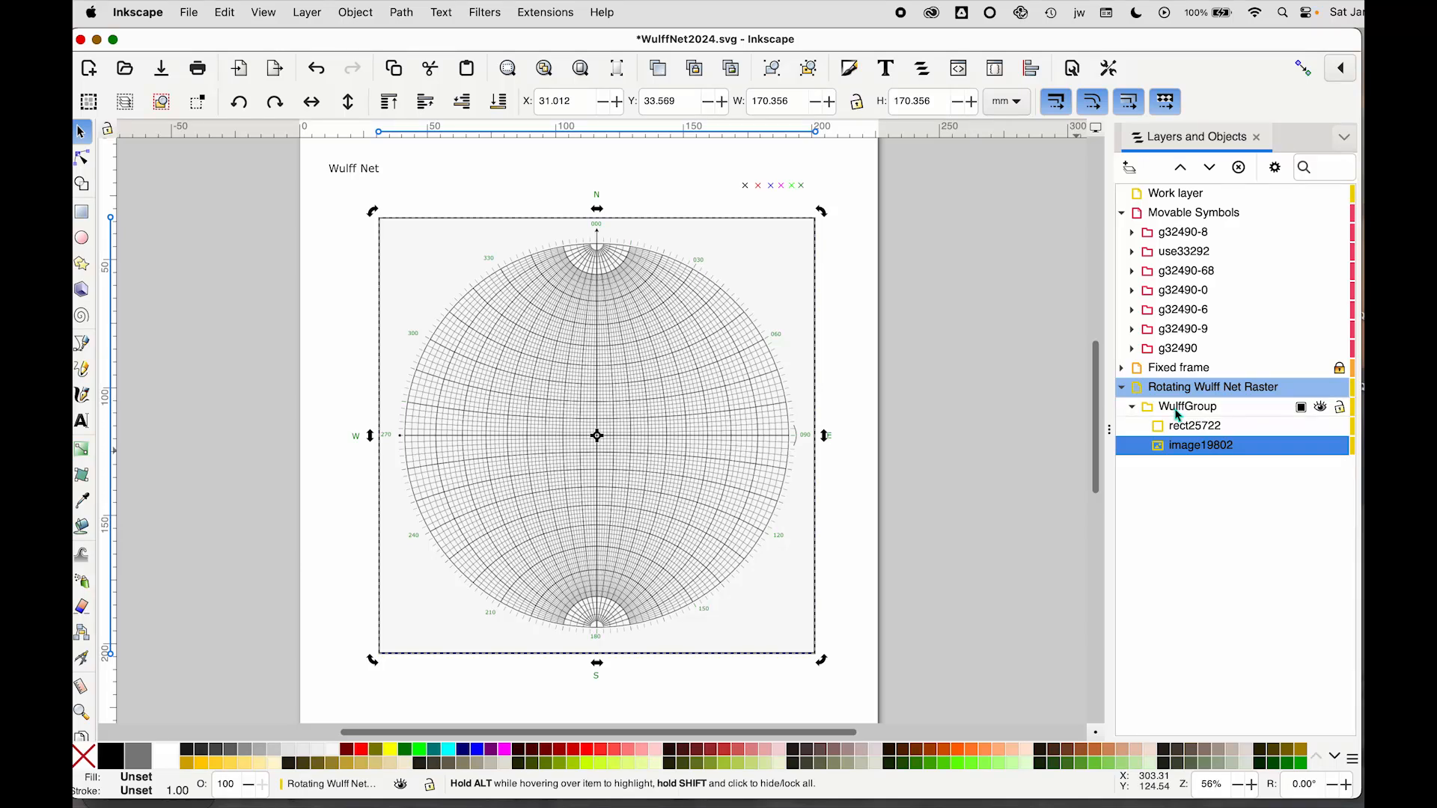
left_click(1179, 414)
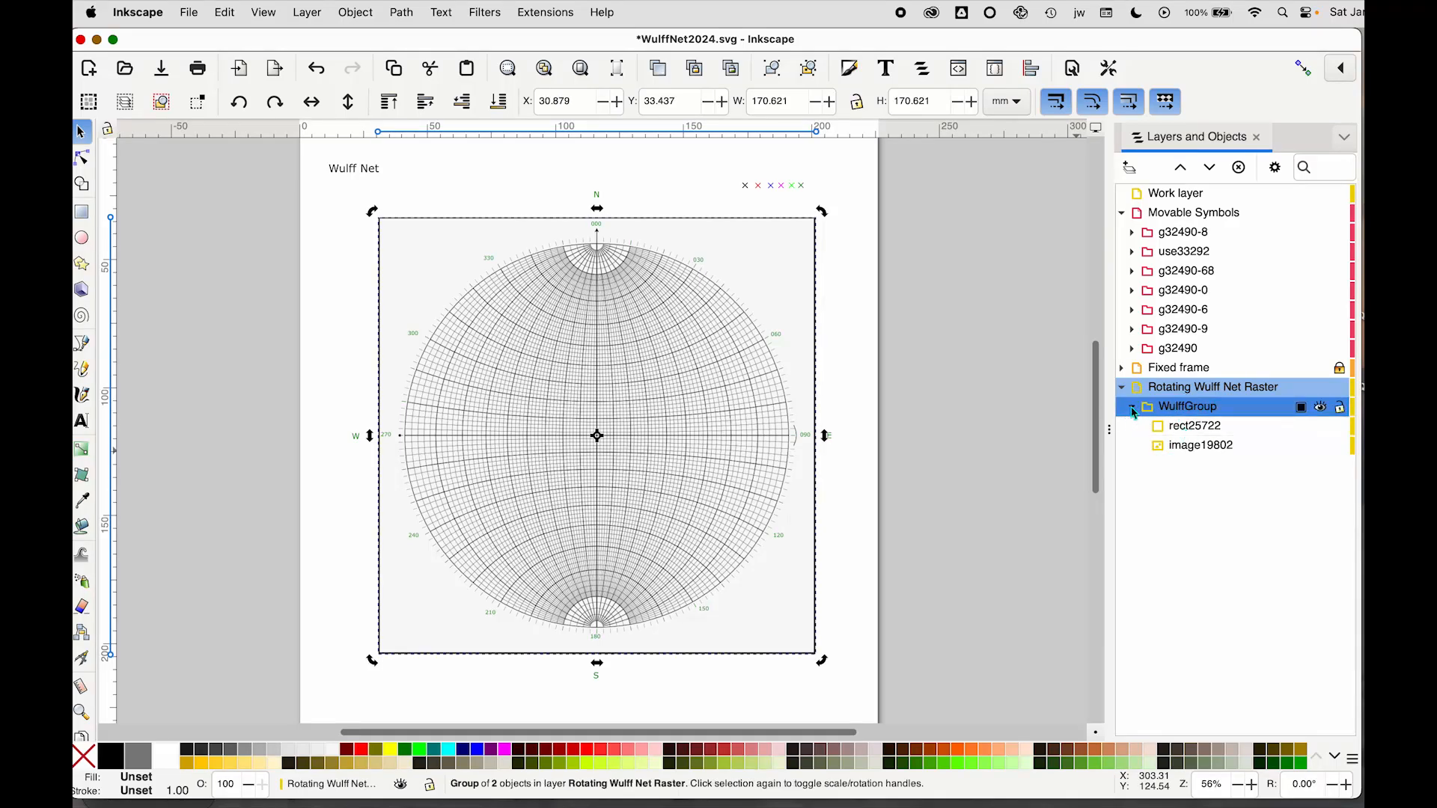
left_click(1133, 412)
left_click(1134, 411)
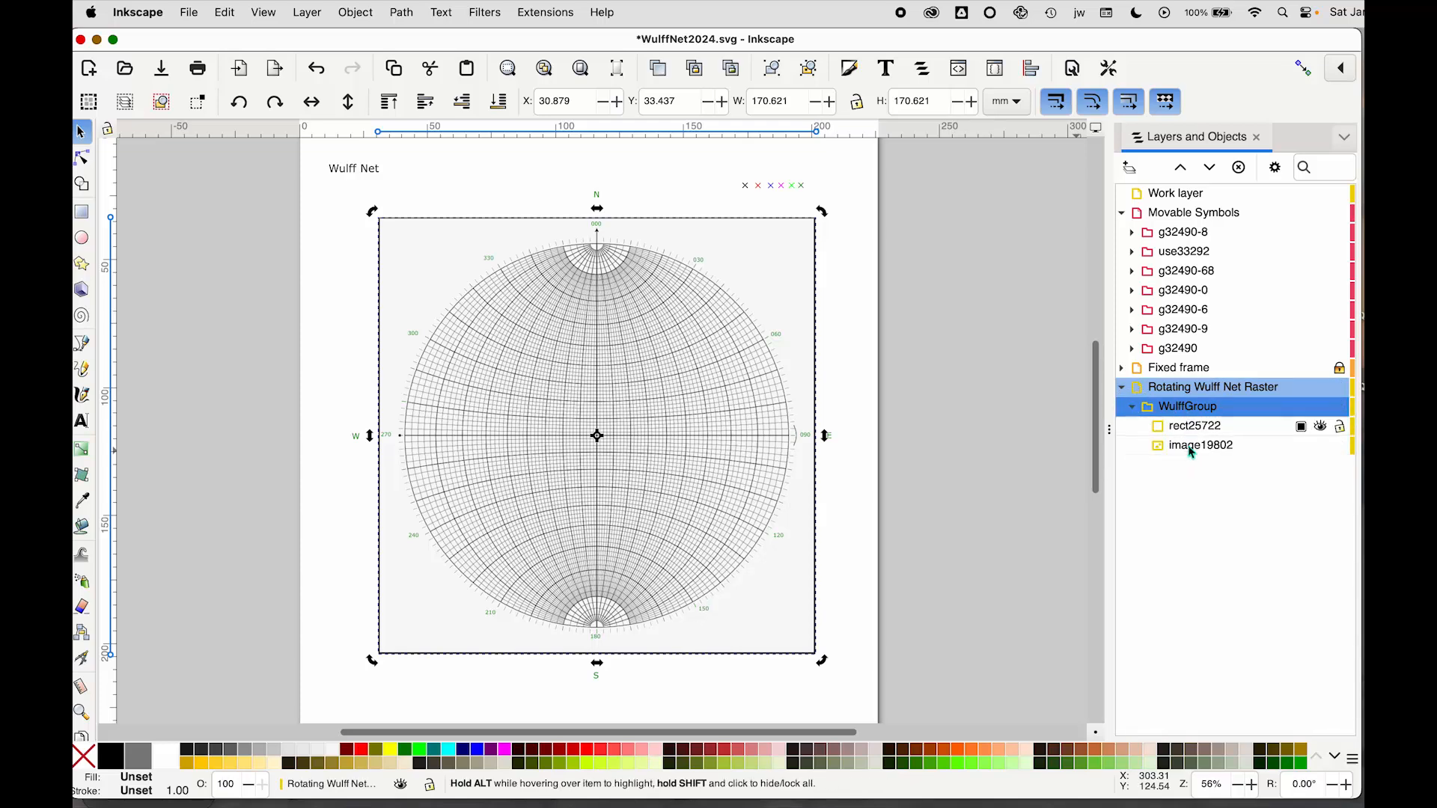
left_click(1133, 410)
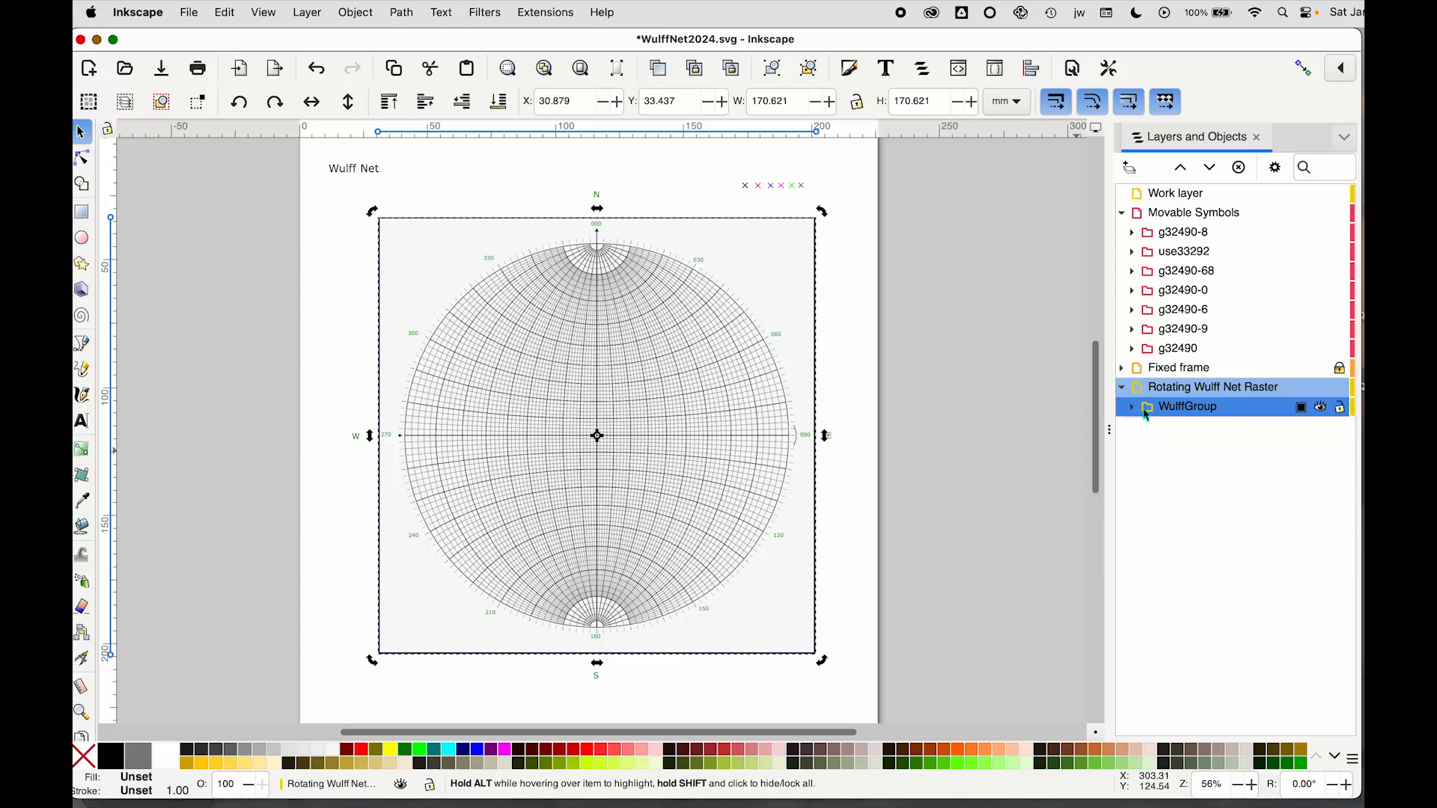
Select WulffGroup and rotate it by 123° using the Transform dialog's Rotate options
left_click(1183, 411)
left_click(1192, 408)
left_click(354, 13)
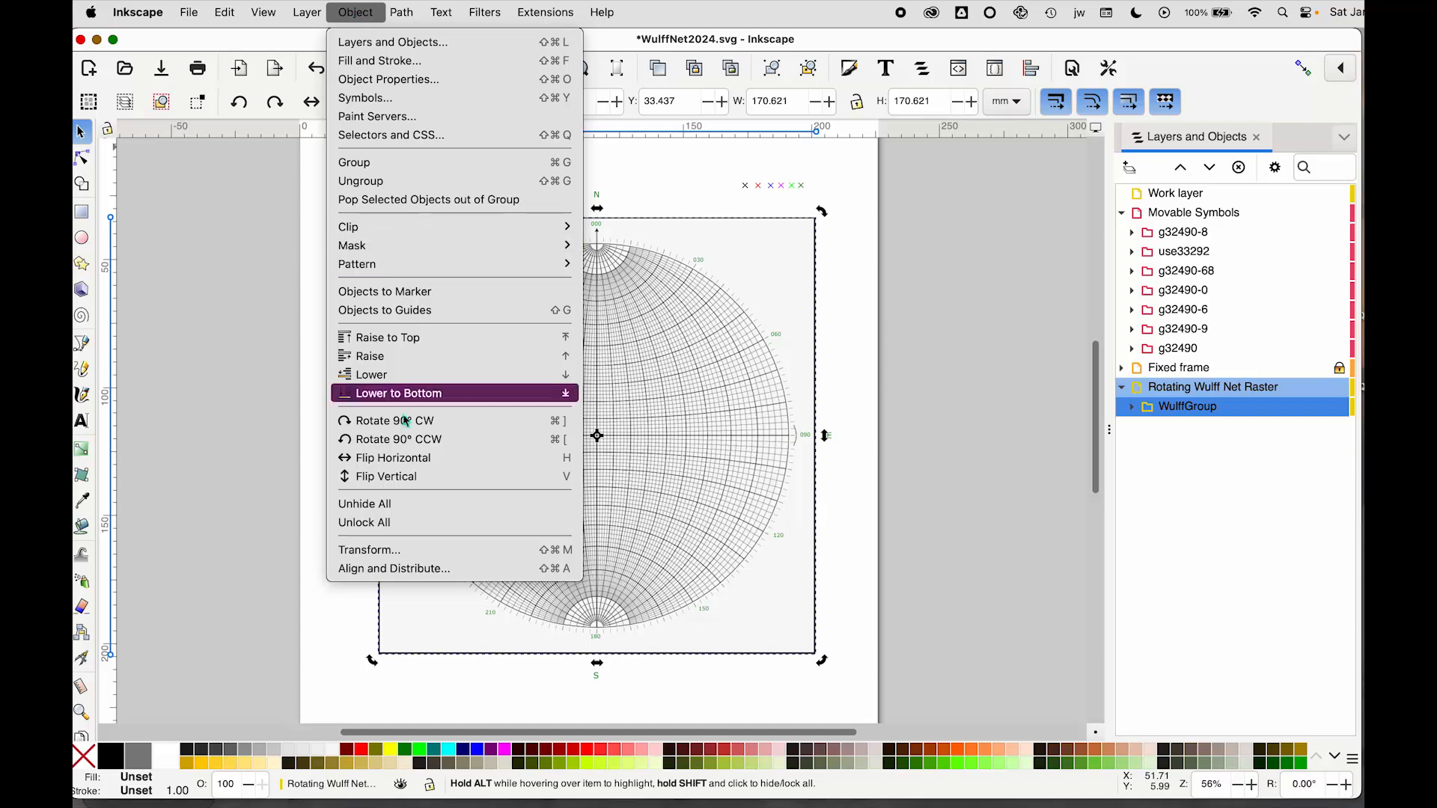
left_click(393, 556)
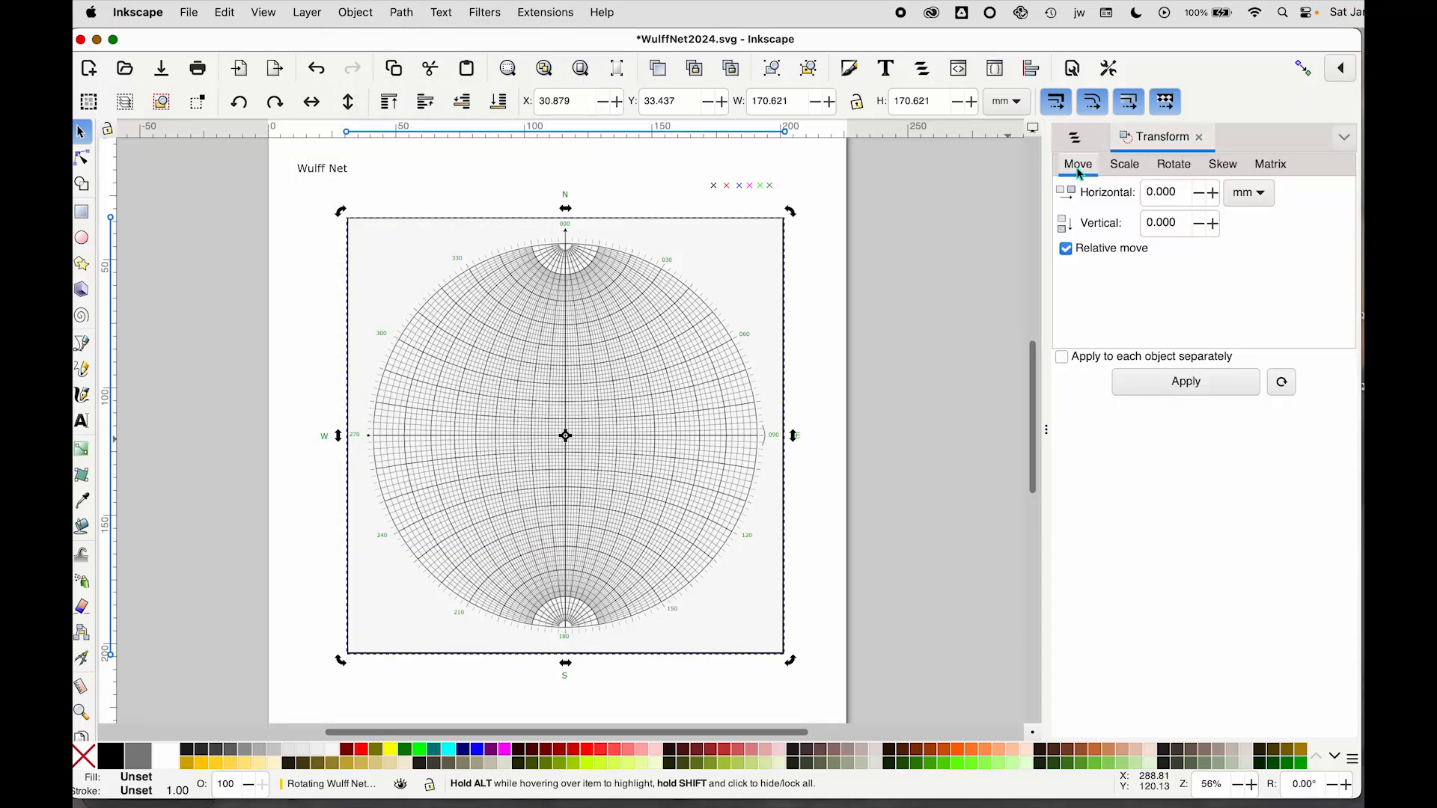
left_click(1177, 171)
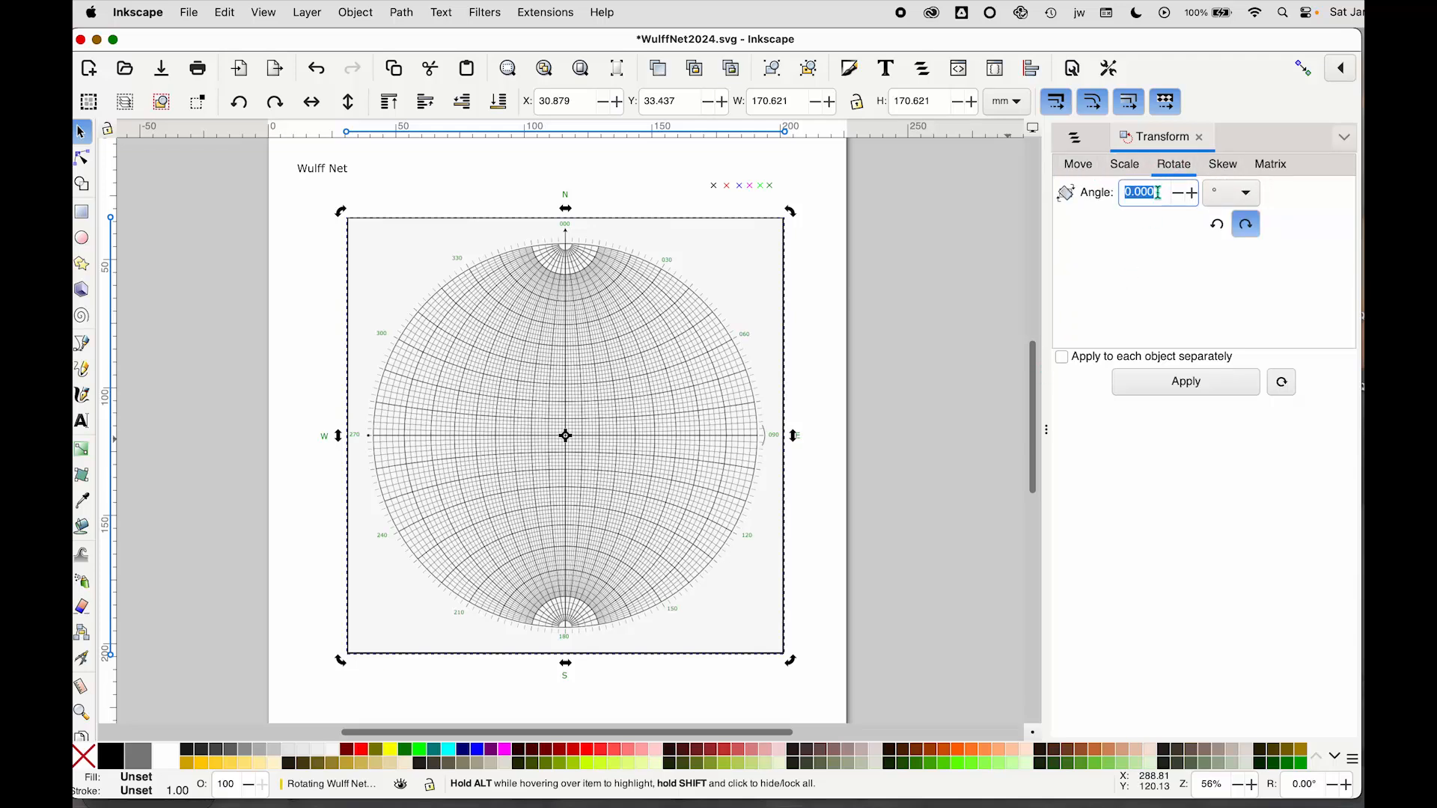
type("123")
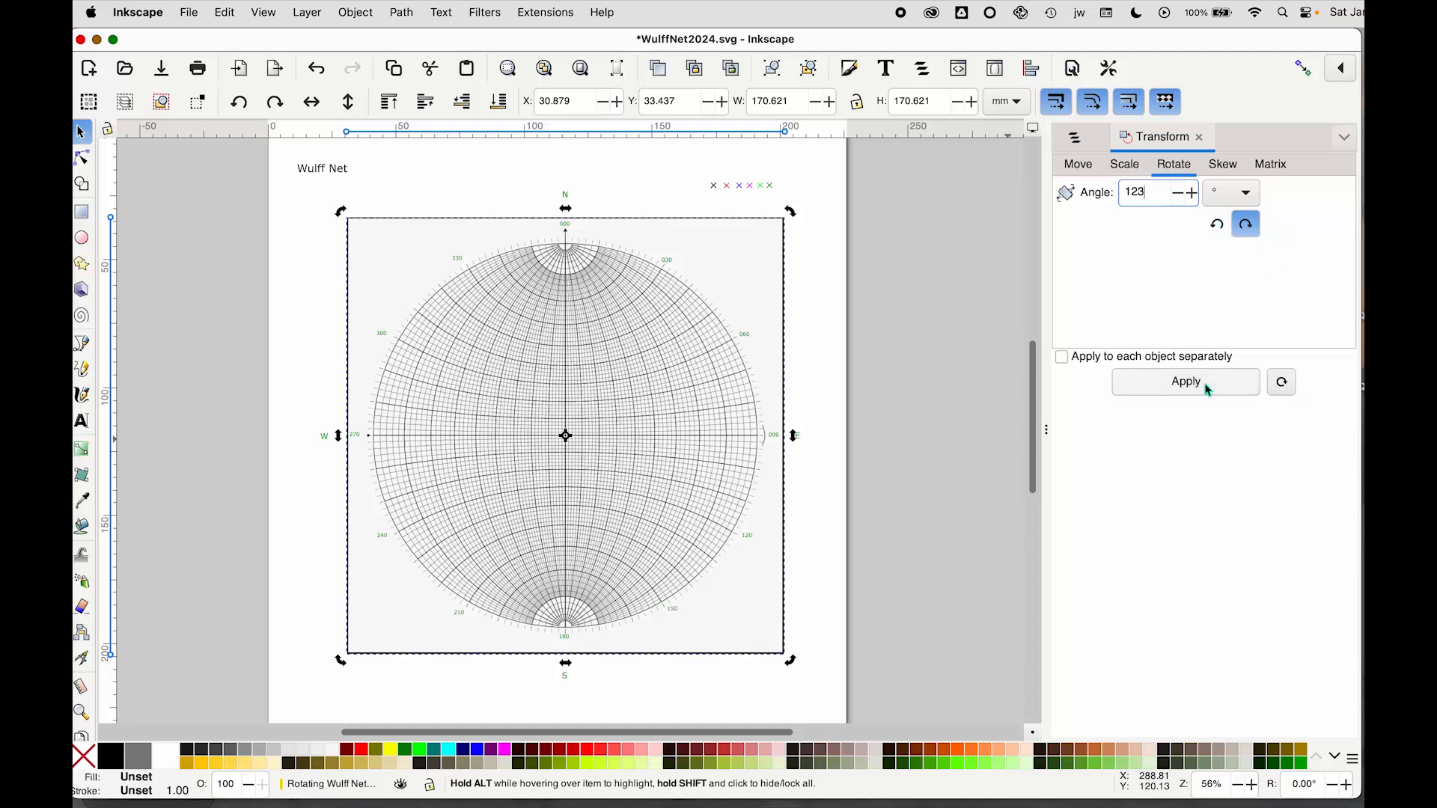
left_click(1178, 388)
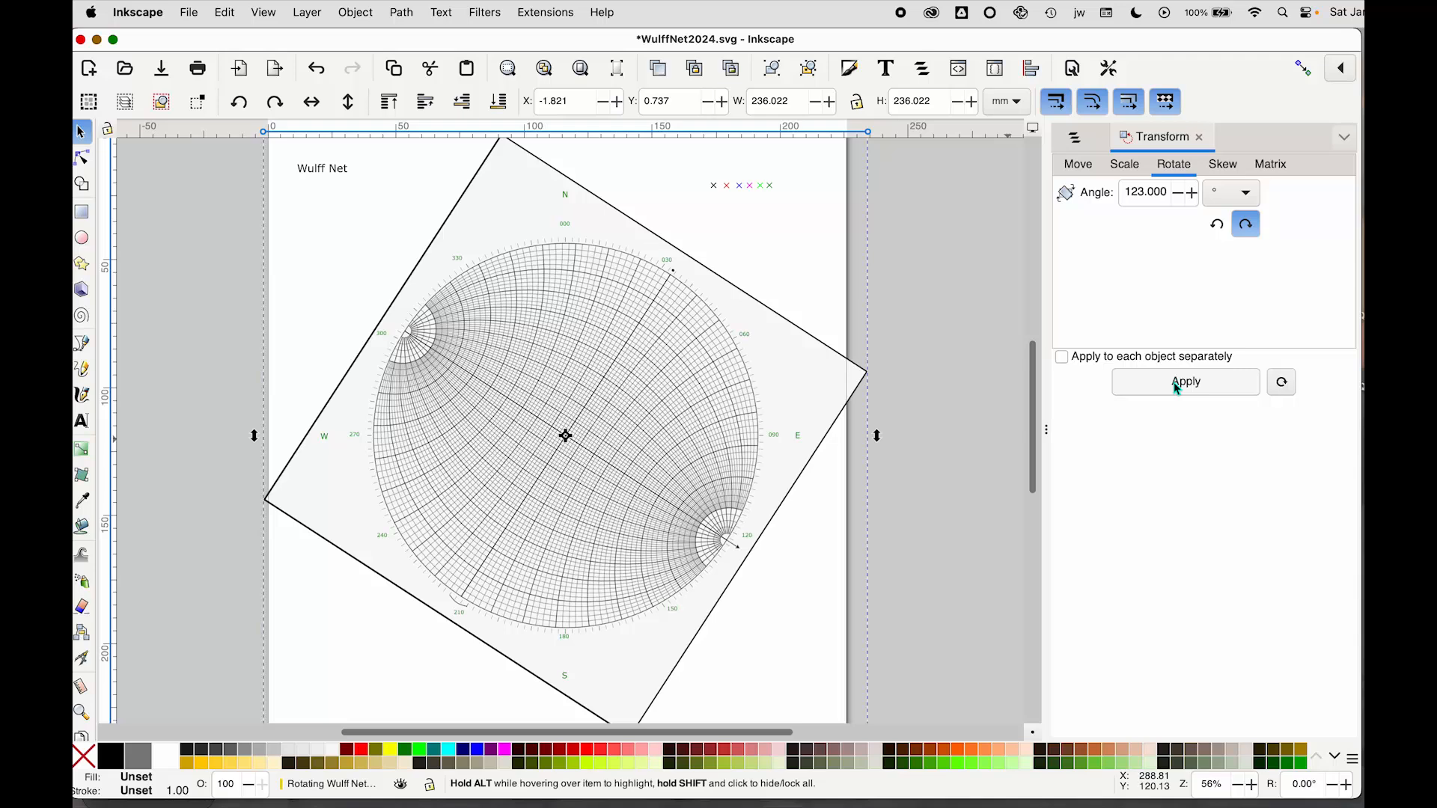
left_click(1177, 388)
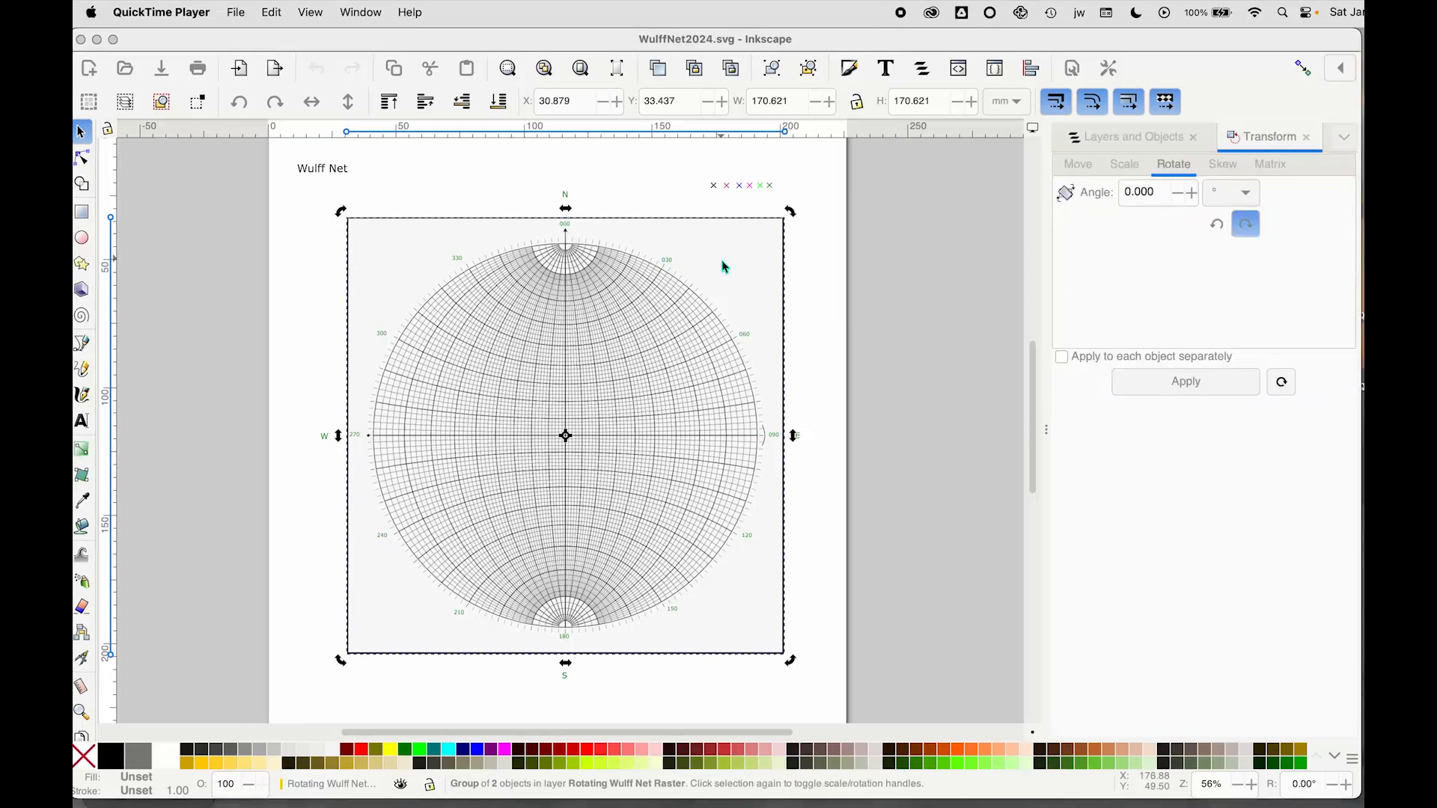
Set the Transform rotation angle to 123 and apply it to the net group
left_click(999, 190)
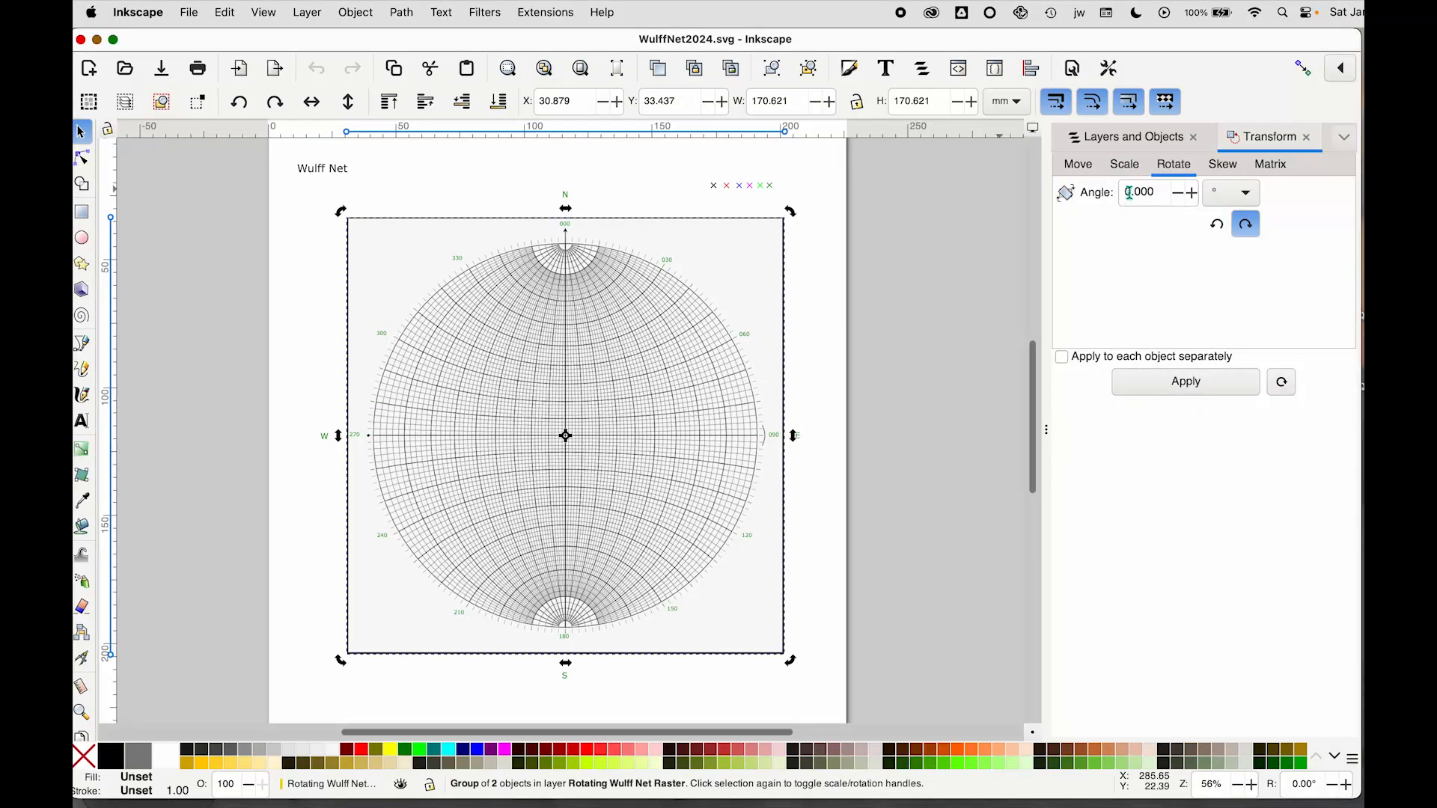
left_click_drag(1122, 194, 1175, 196)
type("123")
left_click(1175, 384)
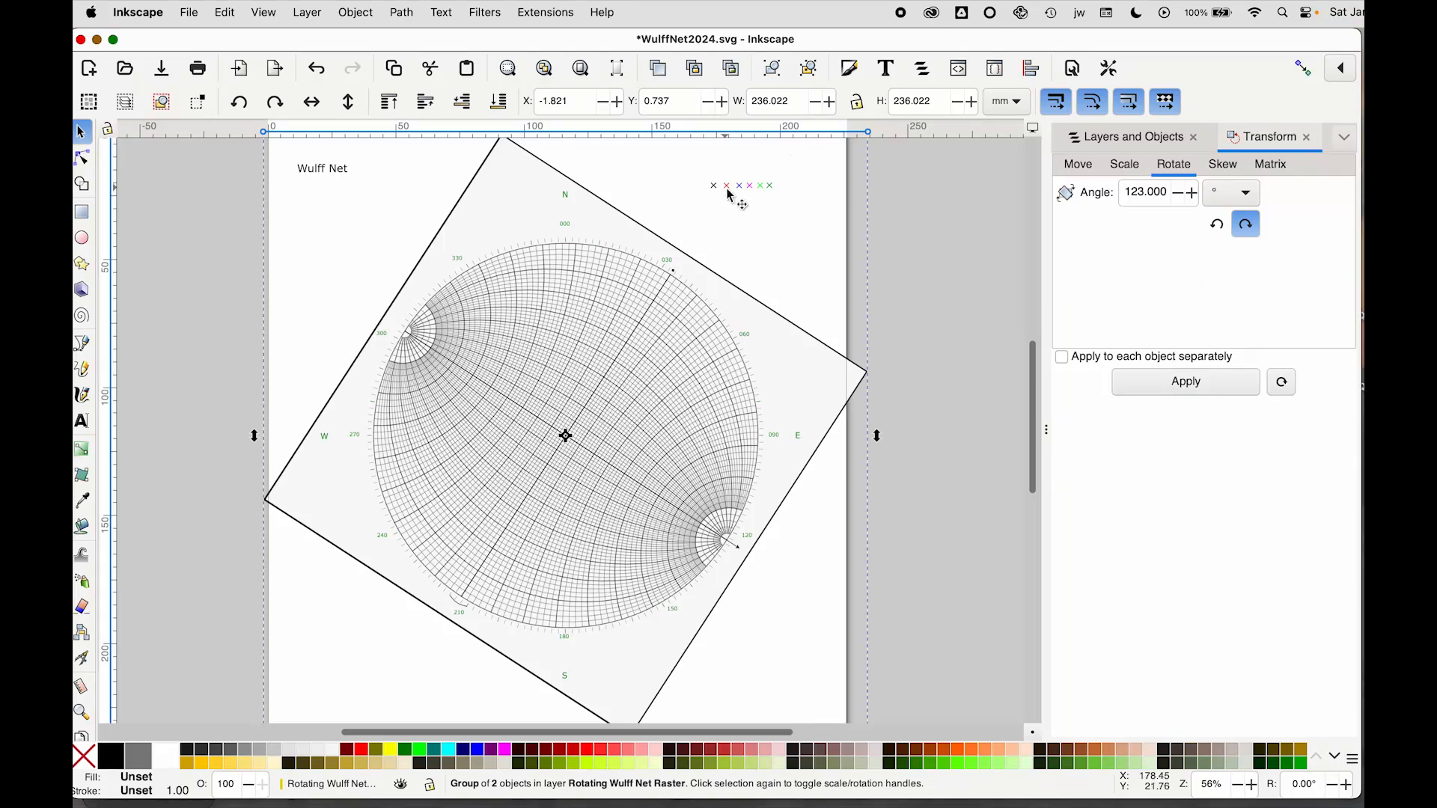
Select the red cross symbol and drag it onto the net near the 120° rim mark
left_click(1100, 142)
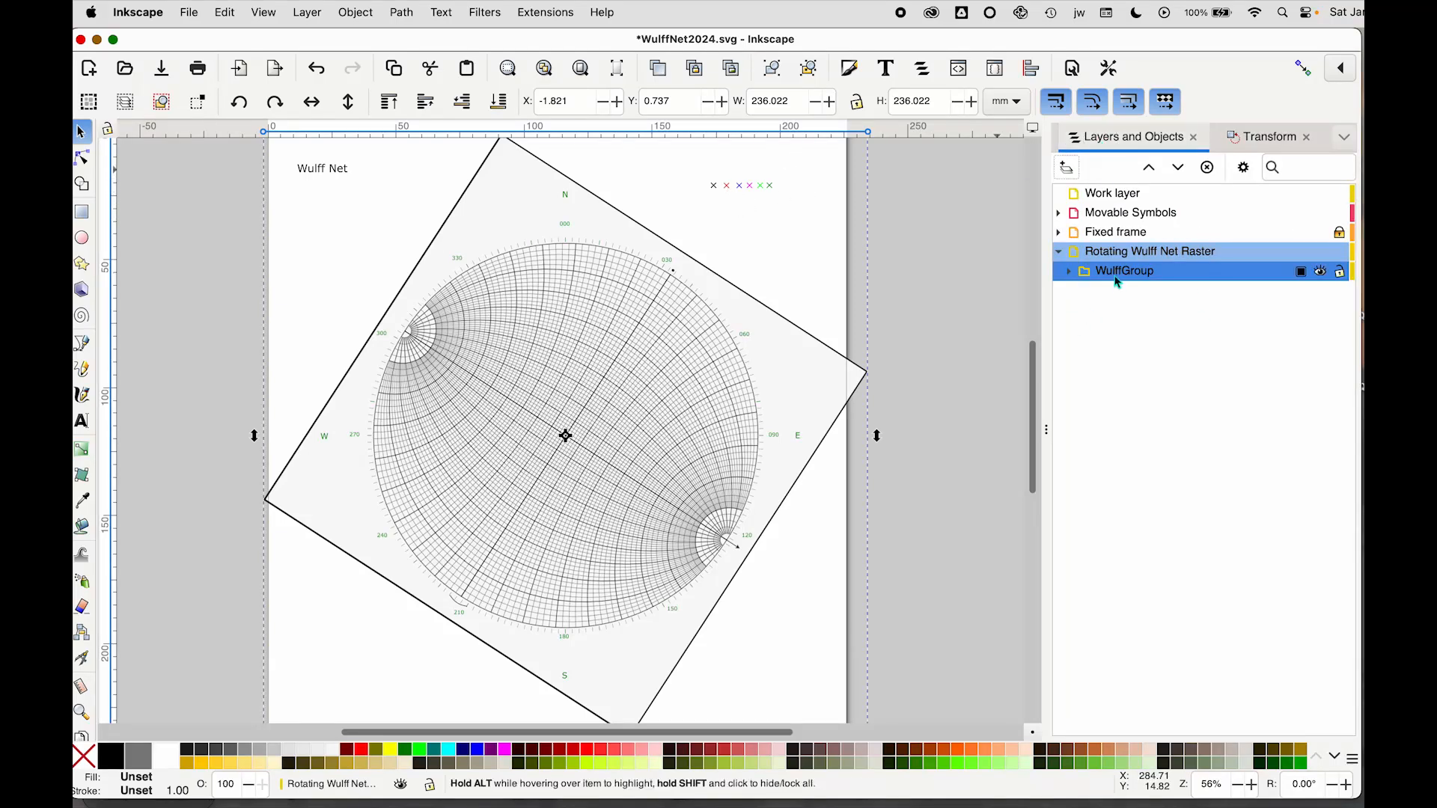
left_click(725, 187)
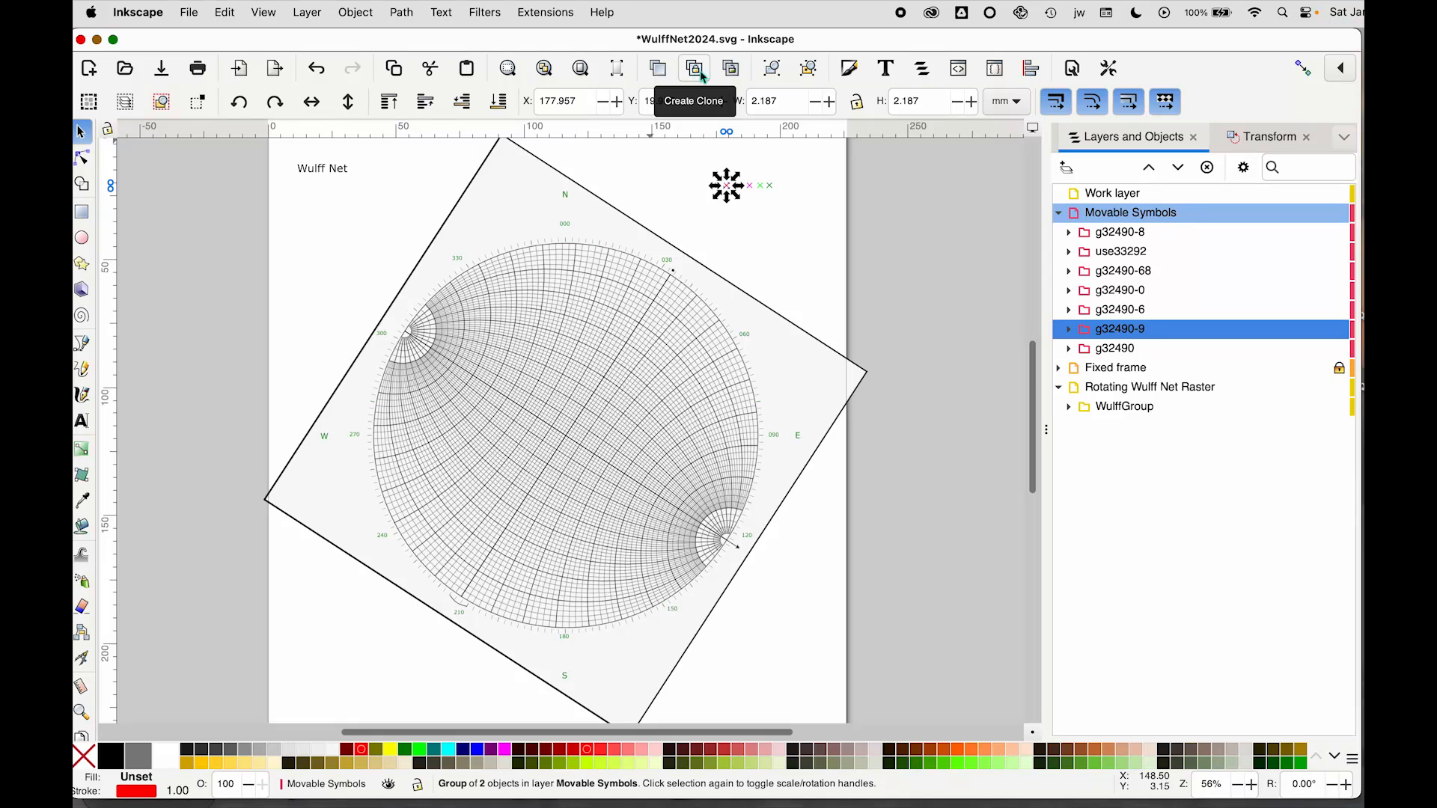
left_click(730, 193)
left_click_drag(729, 193, 730, 549)
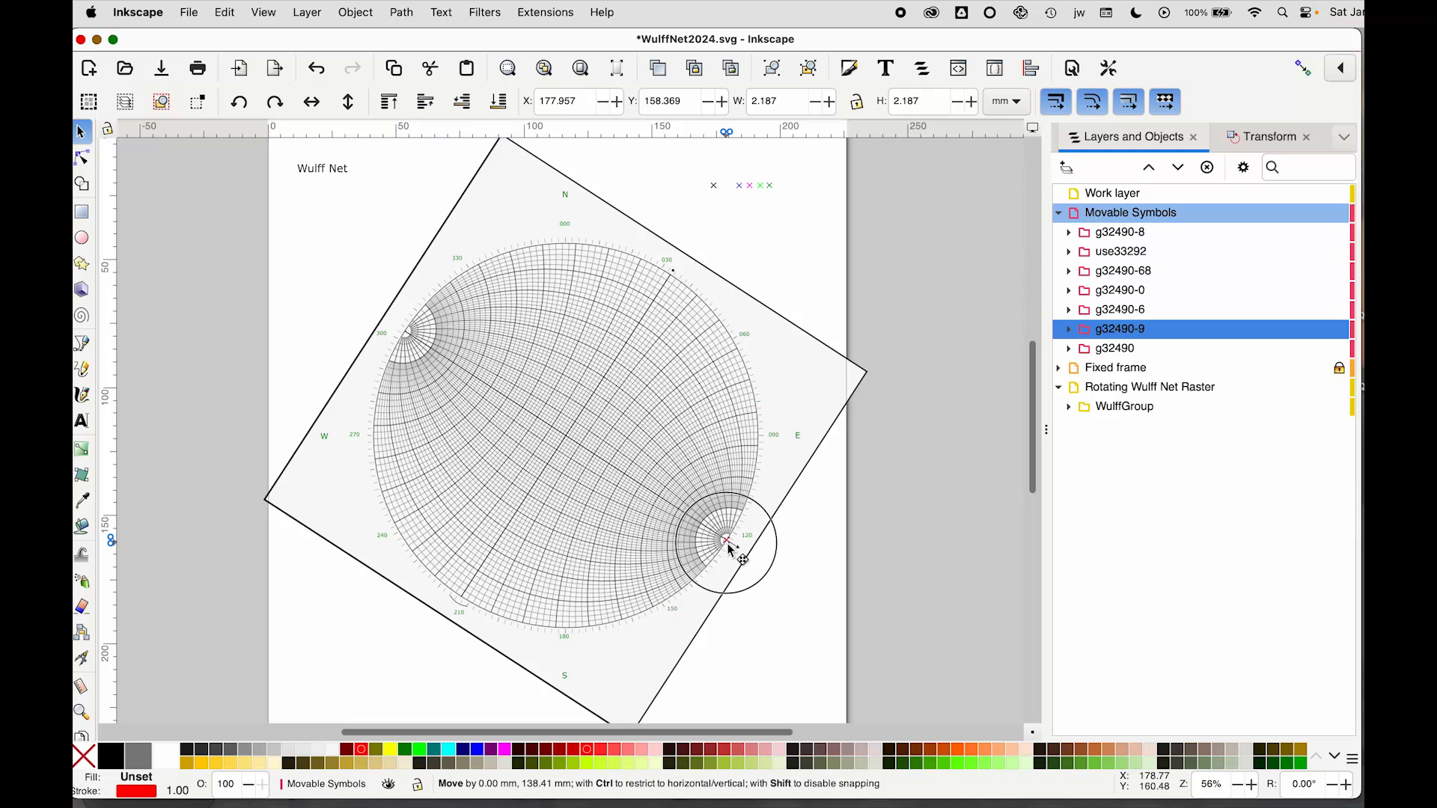
Move the red cross inward to about X 146.3 mm, Y 138.0 mm, nudging it into place
left_click_drag(729, 549, 651, 500)
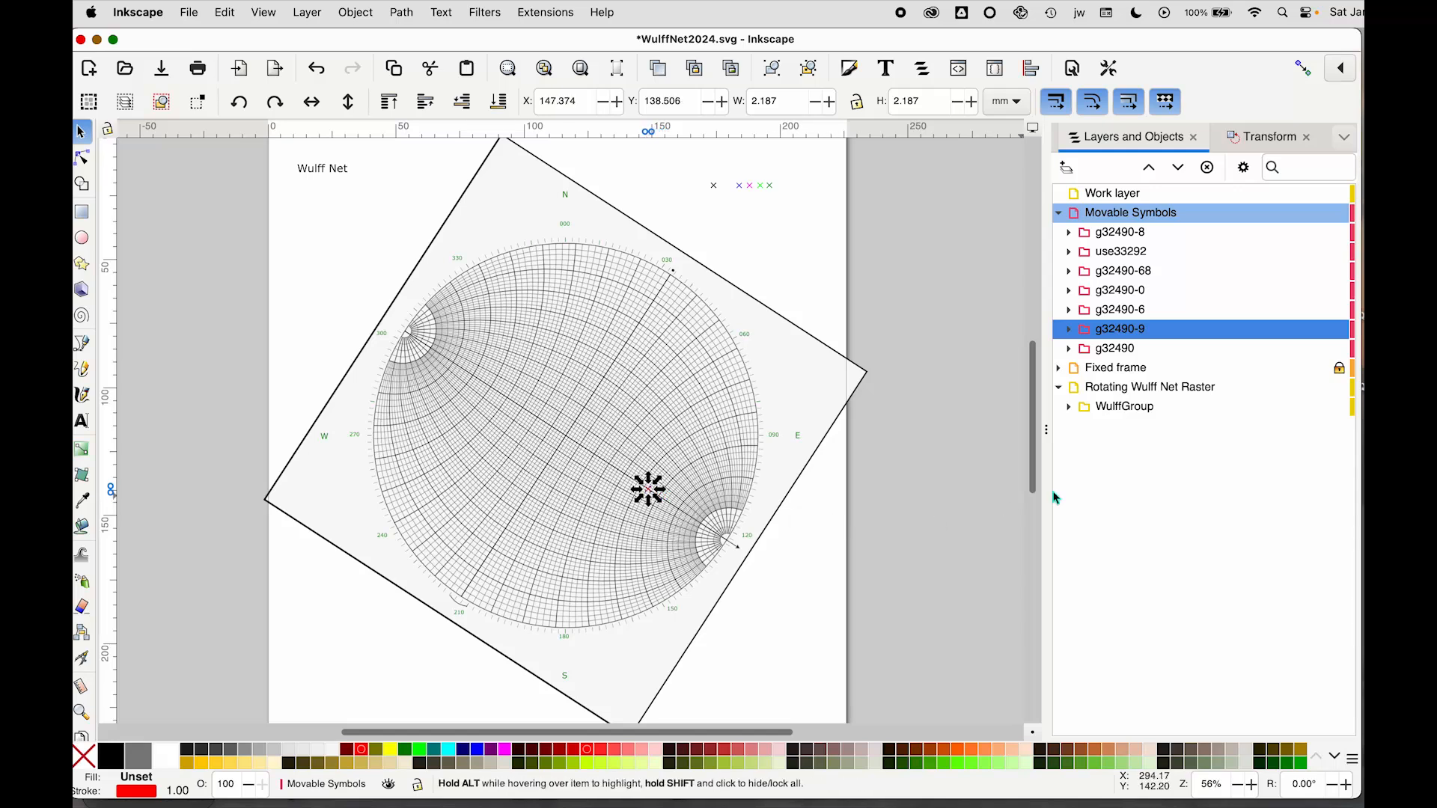
key("Left")
key("Left")
key("Up")
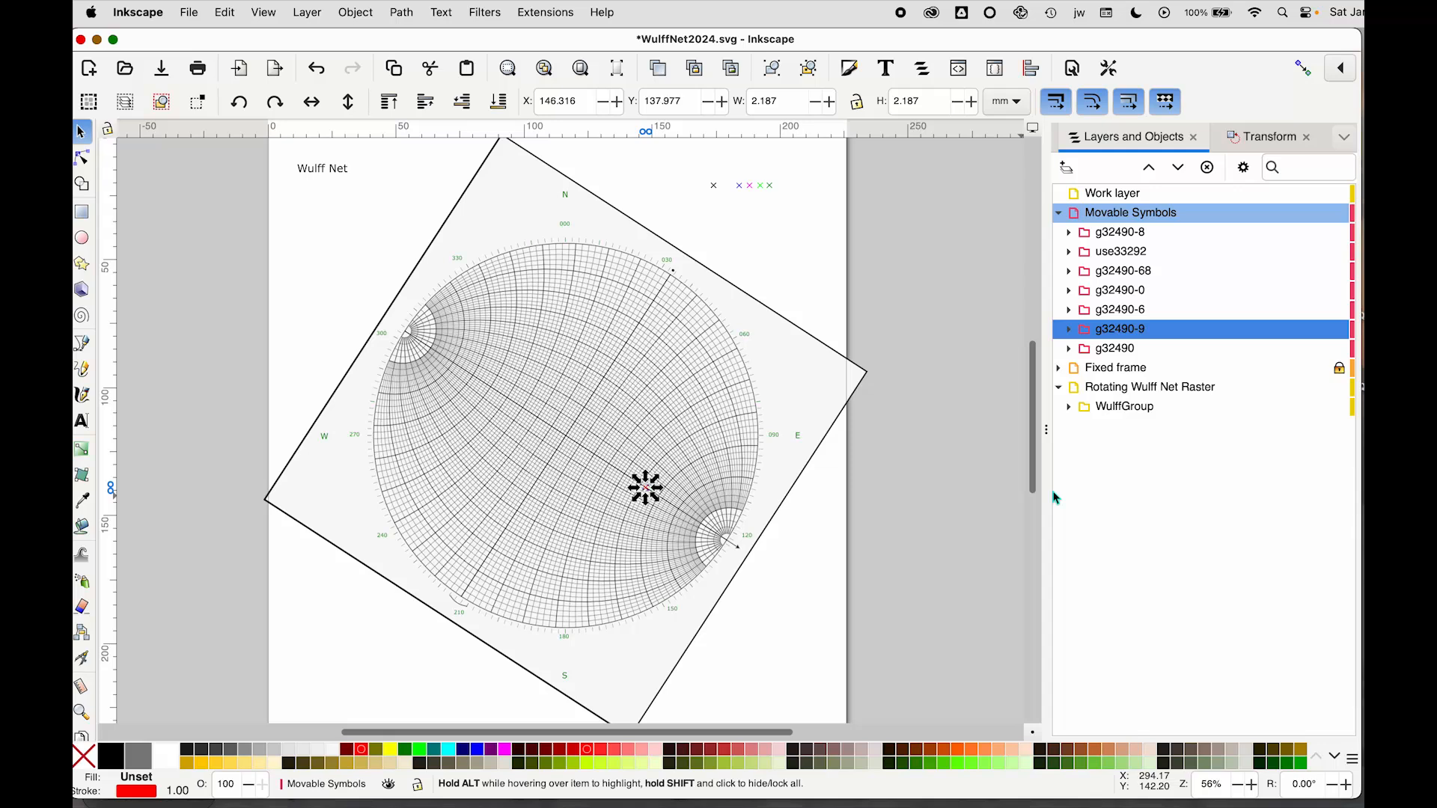
Reset the net group's rotation and then select the plotted red cross marker
left_click(823, 402)
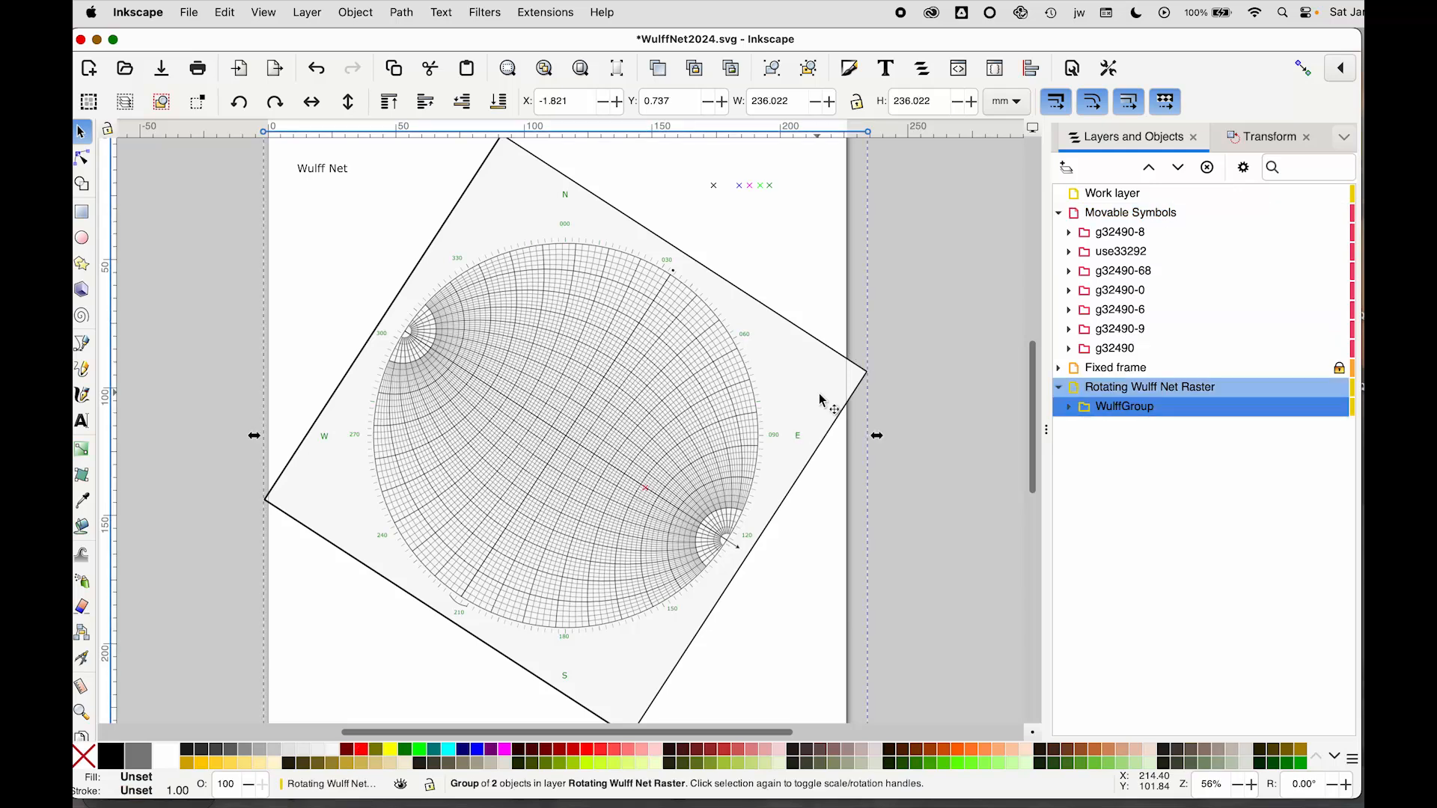
key("super+shift+r")
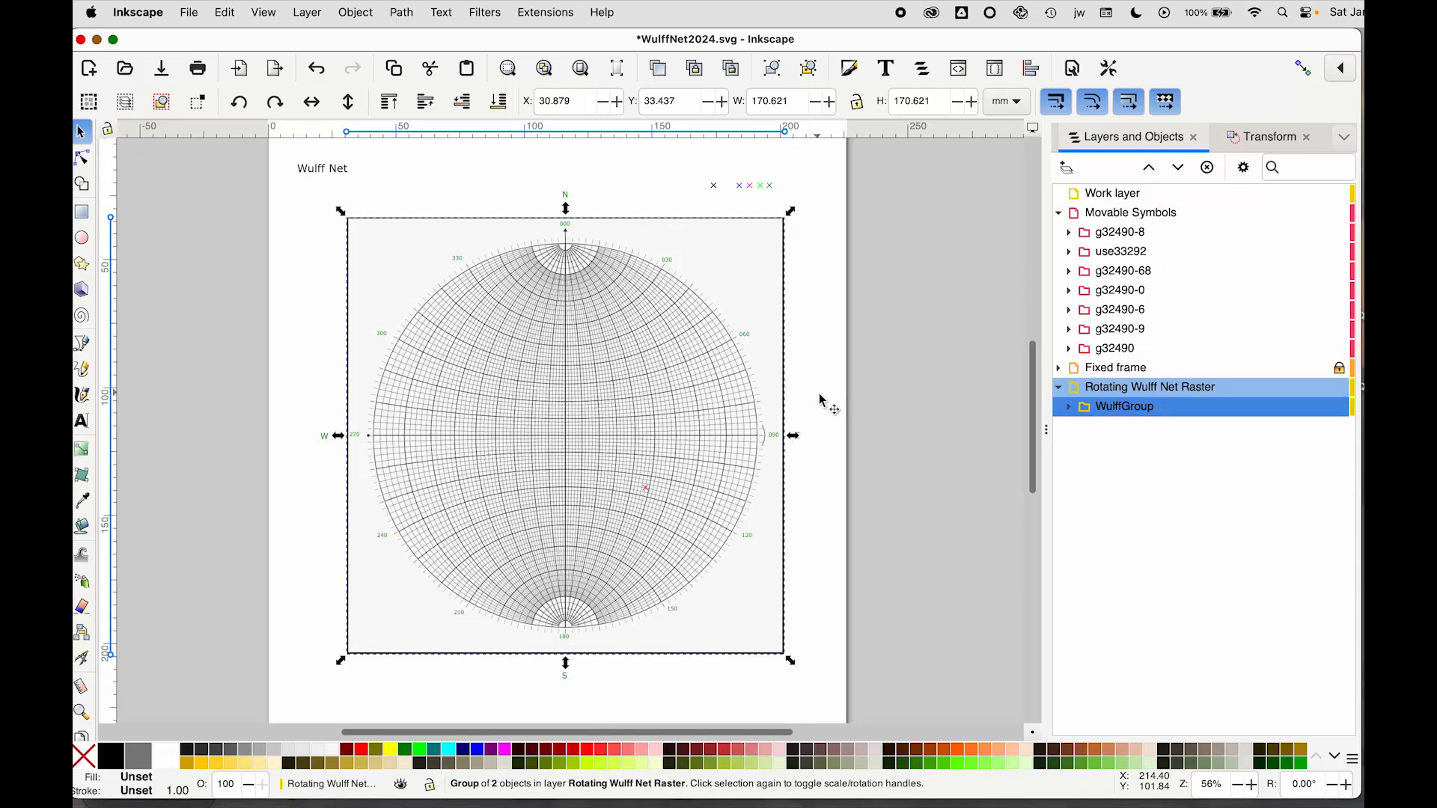
left_click(645, 488)
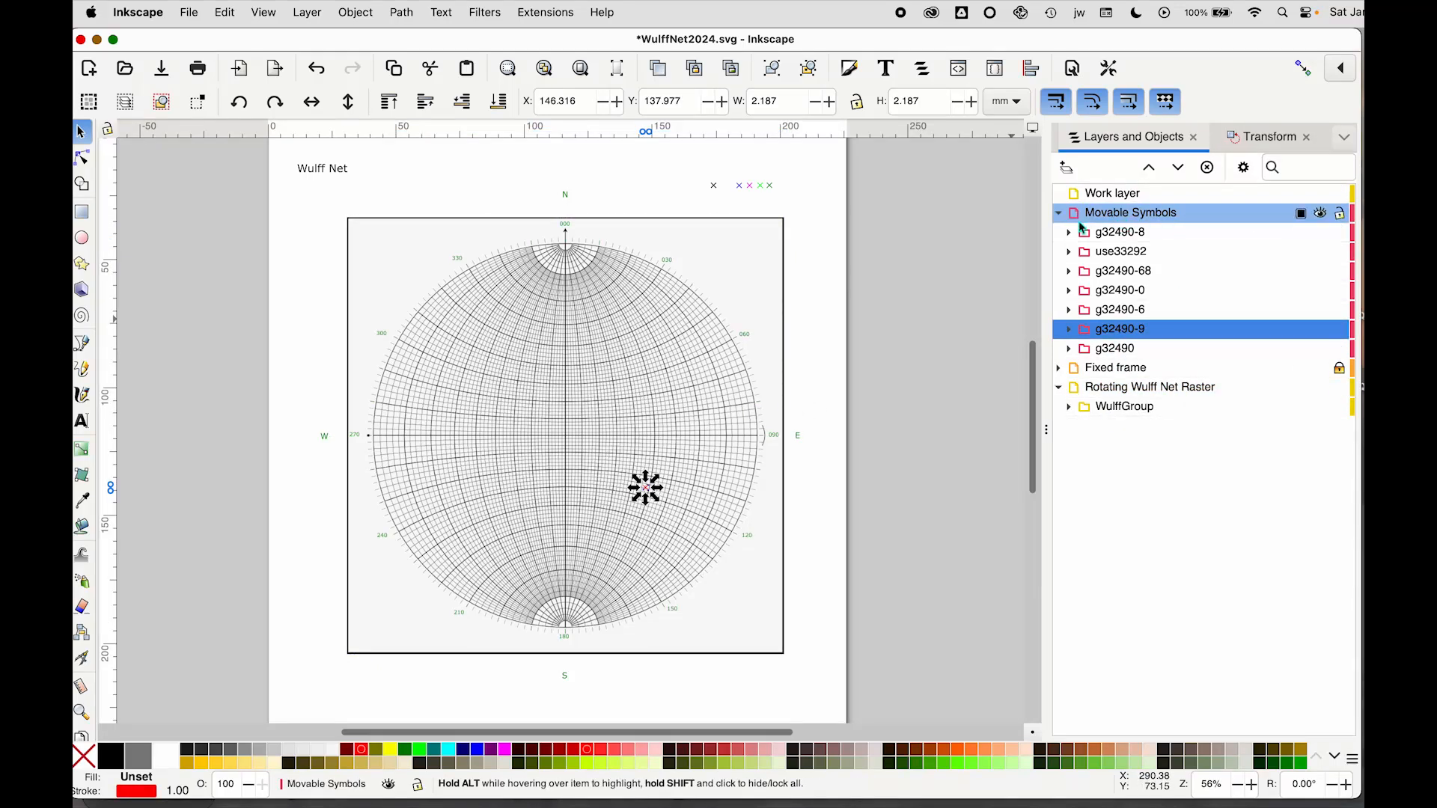
Move the selected red cross marker to the Work layer
right_click(1165, 337)
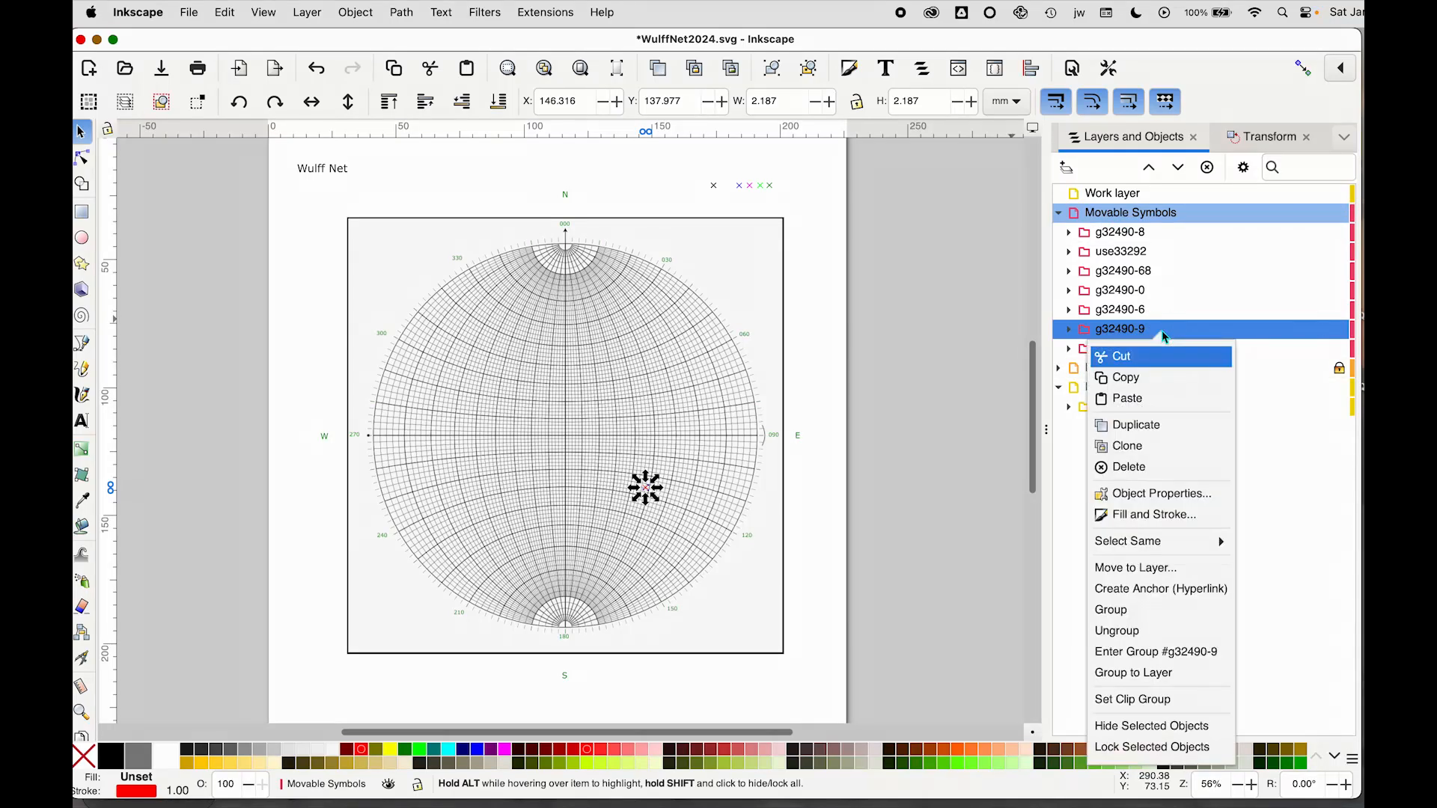
left_click(1147, 571)
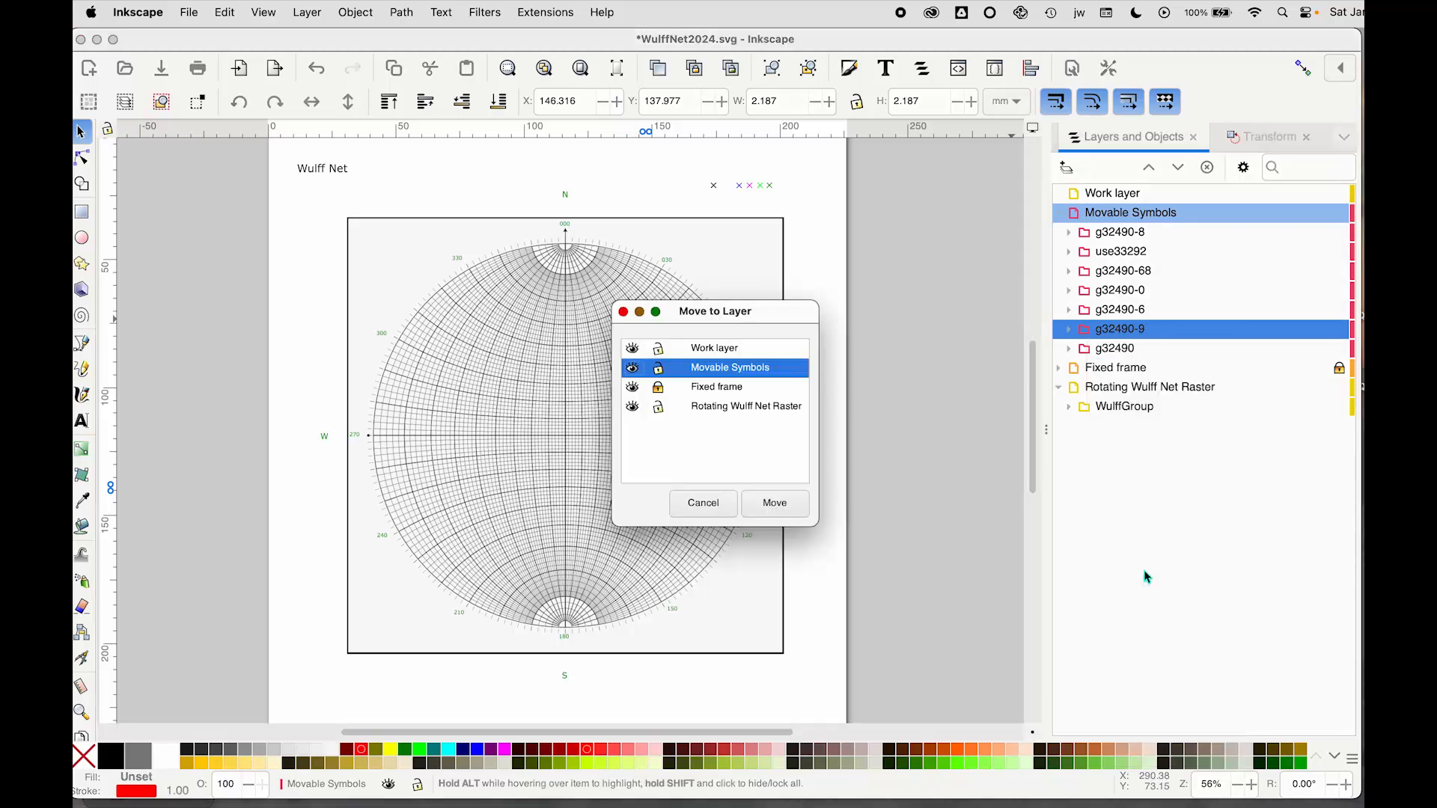
left_click(704, 350)
left_click(785, 516)
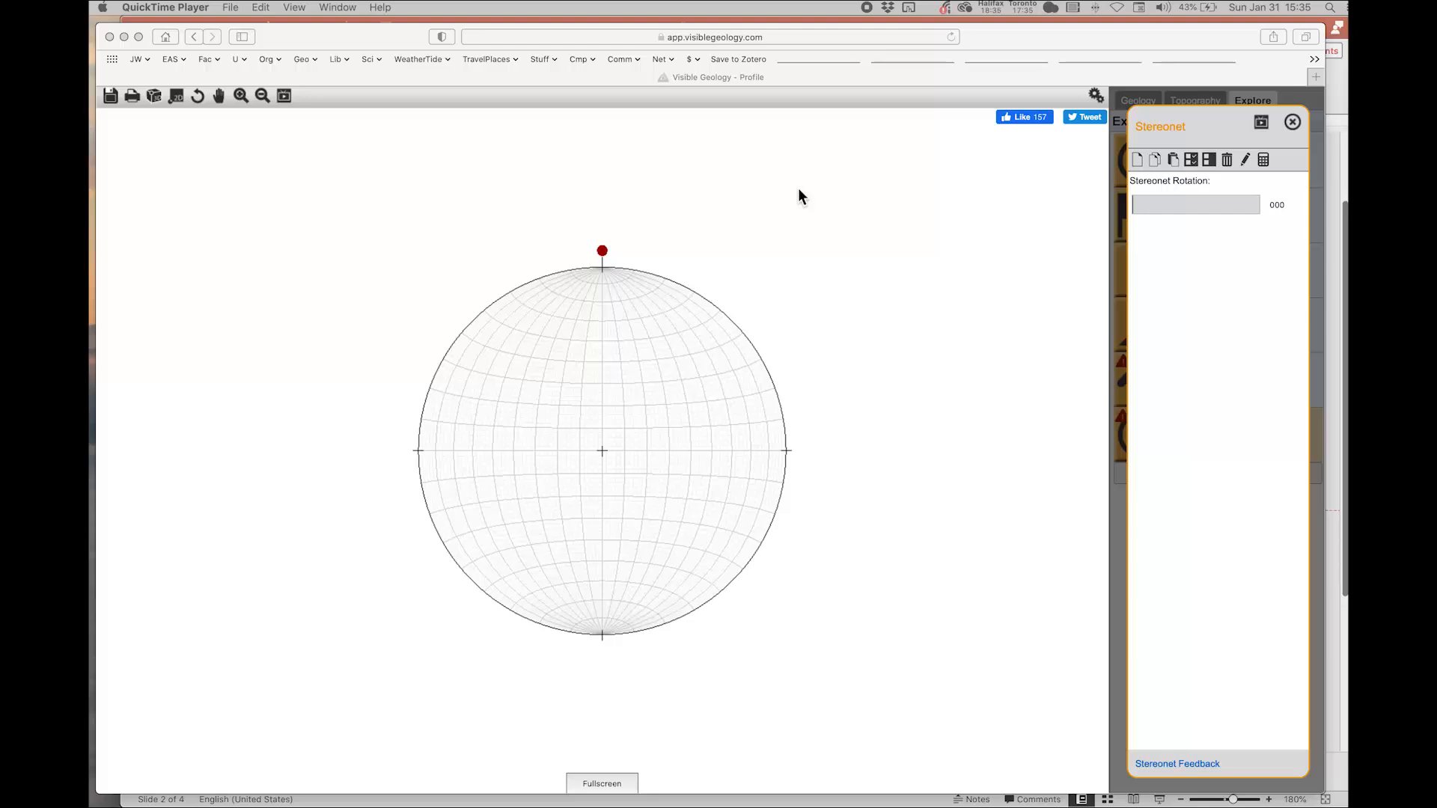
Switch to the Visible Geology stereonet and add a new Plane element named plane
left_click(832, 698)
left_click(864, 634)
left_click_drag(864, 635, 852, 598)
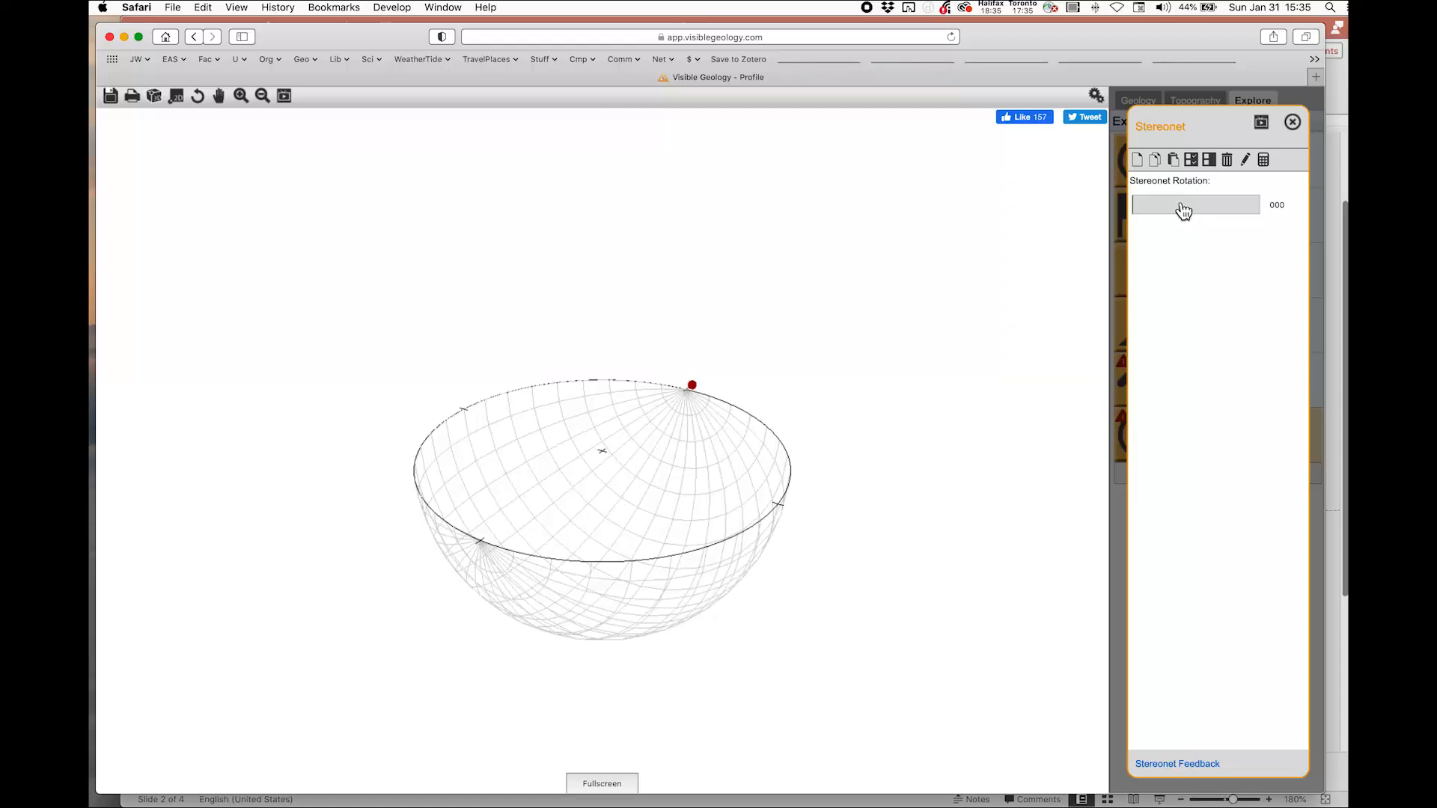
left_click(1138, 160)
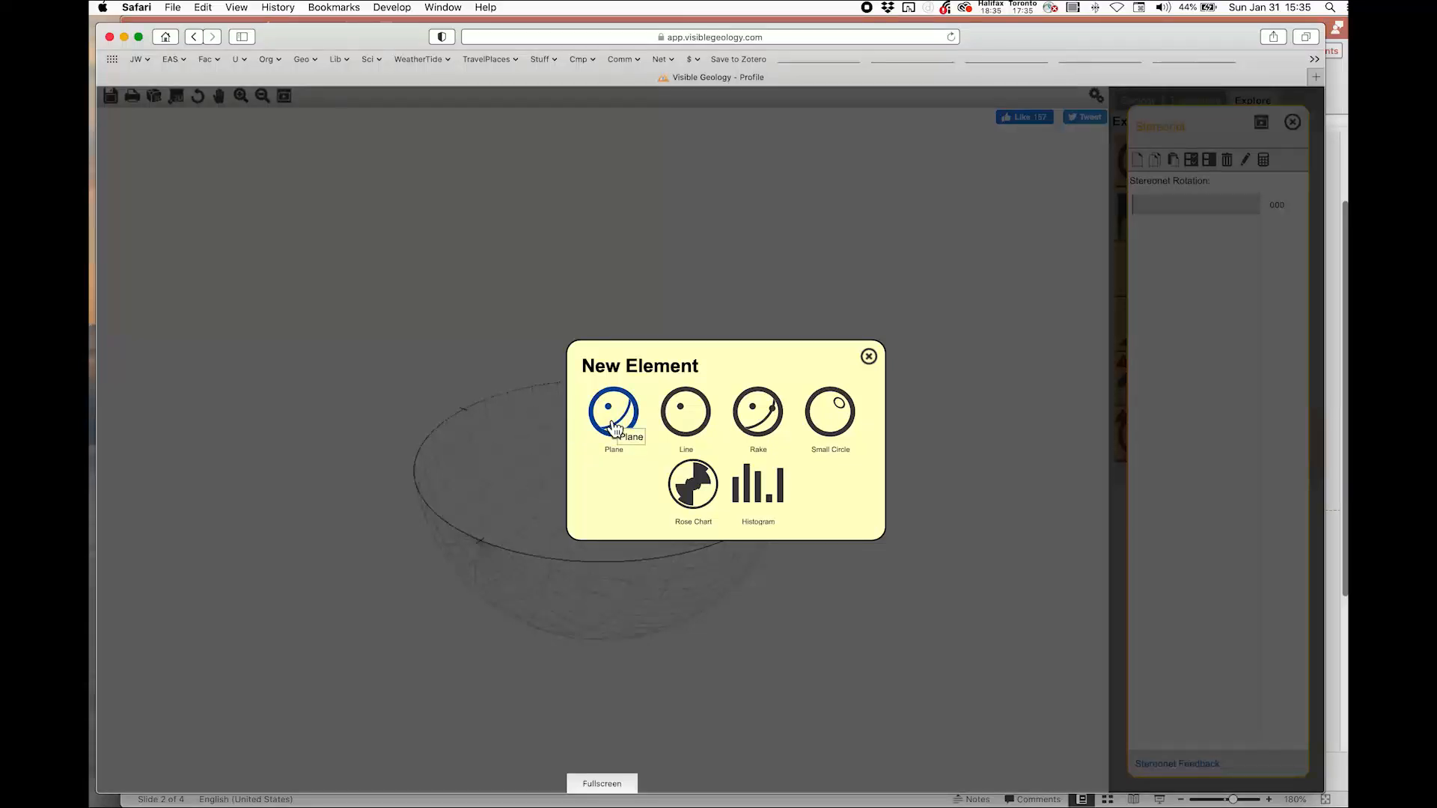
left_click(613, 423)
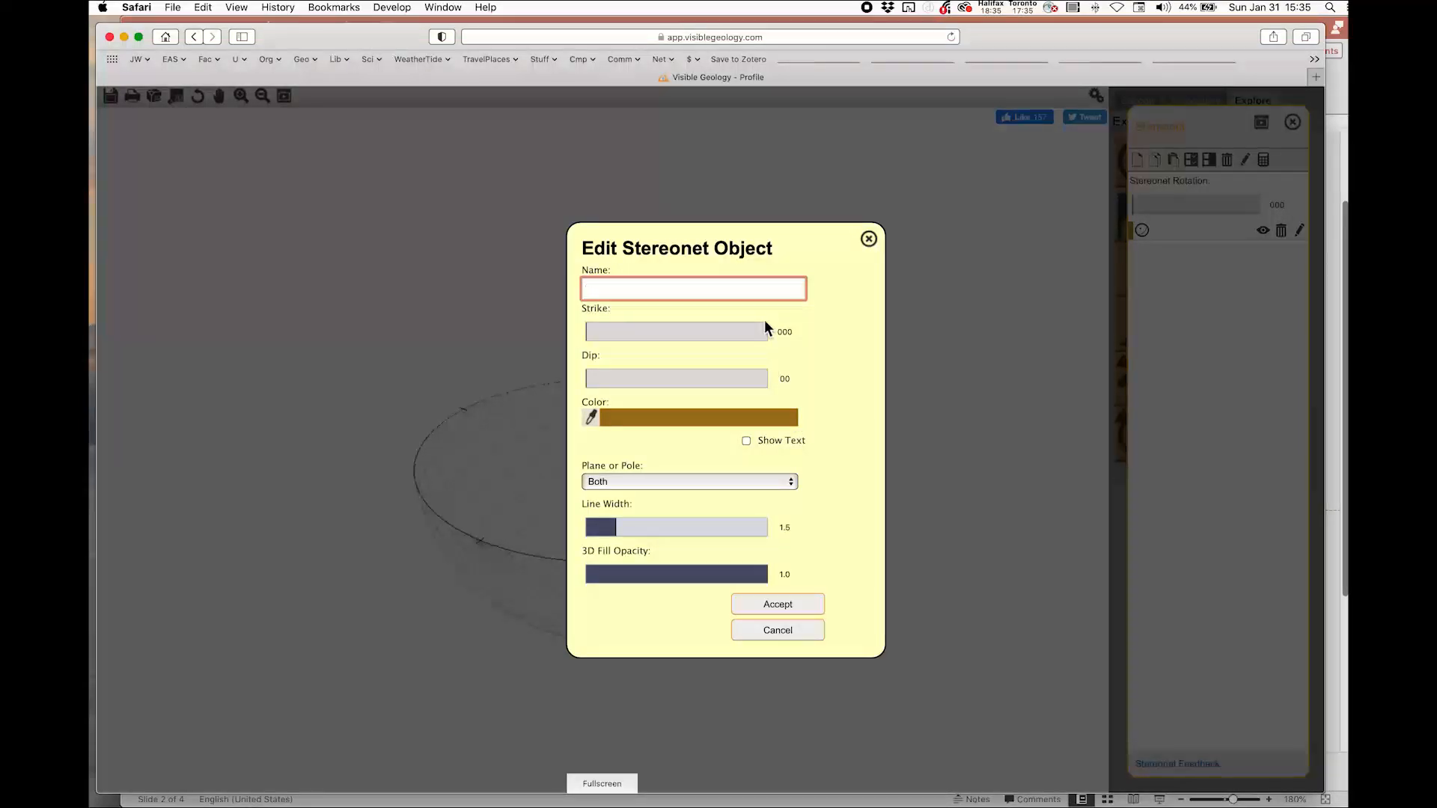
type("plane")
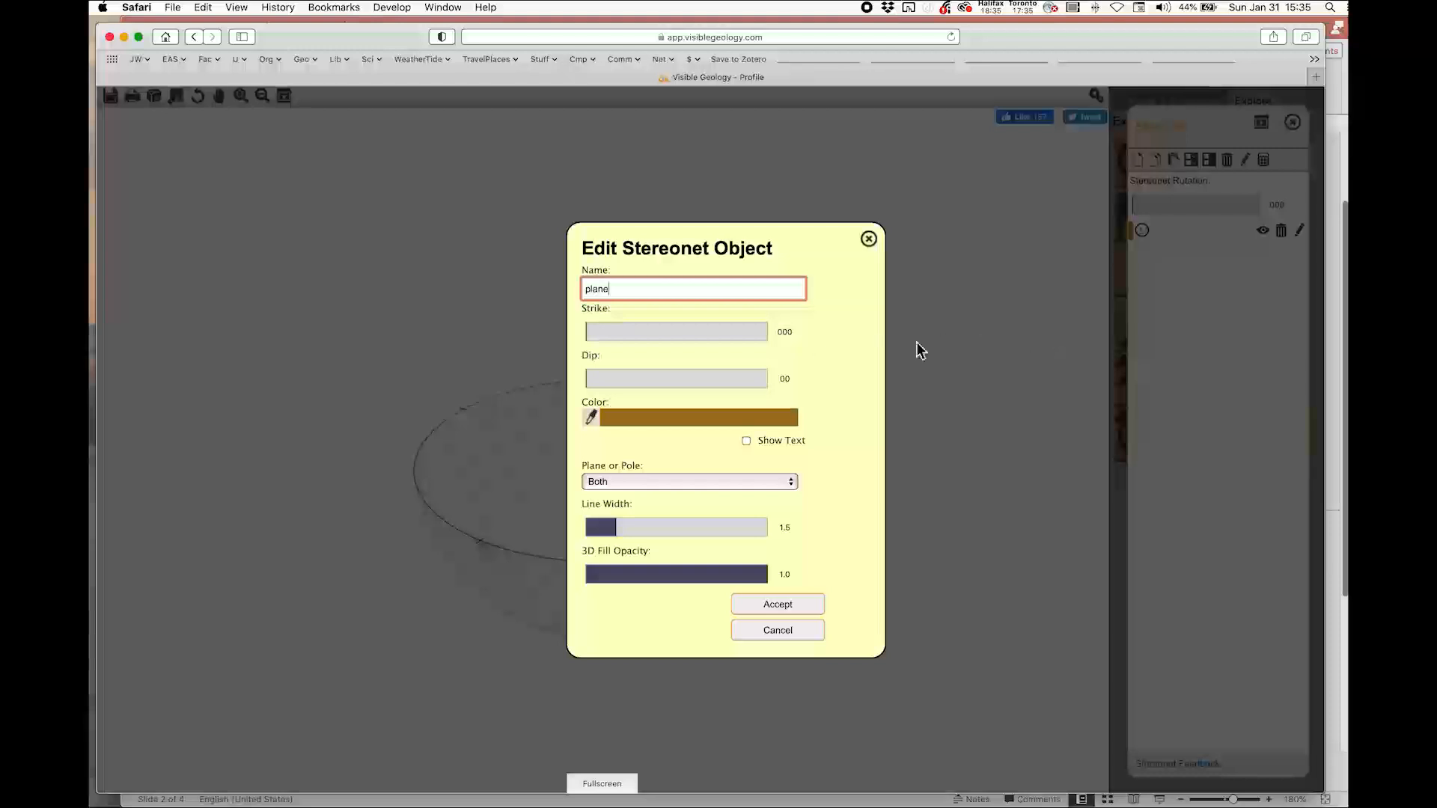
Set the plane's strike to 007
left_click(615, 342)
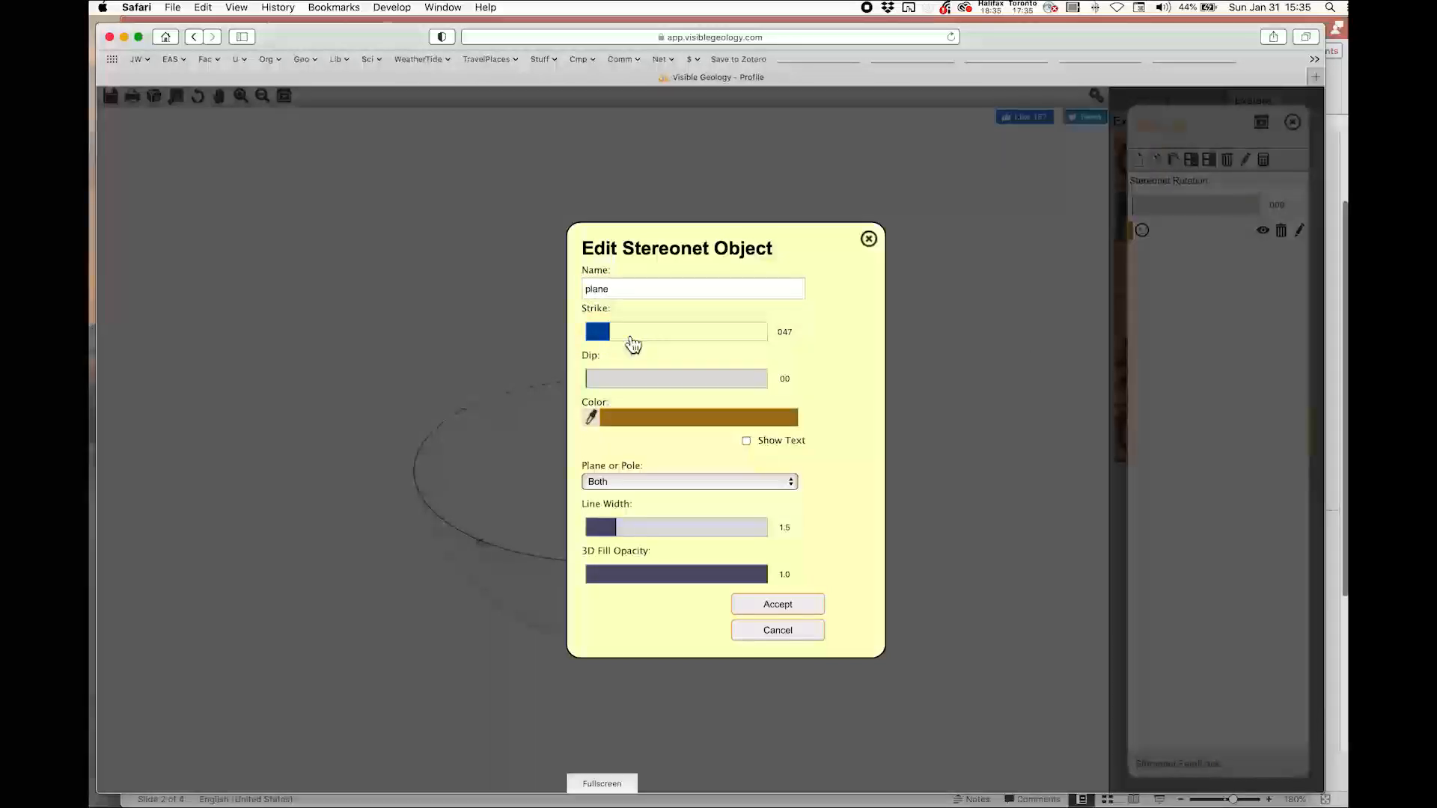
left_click_drag(615, 342, 584, 333)
key("Tab")
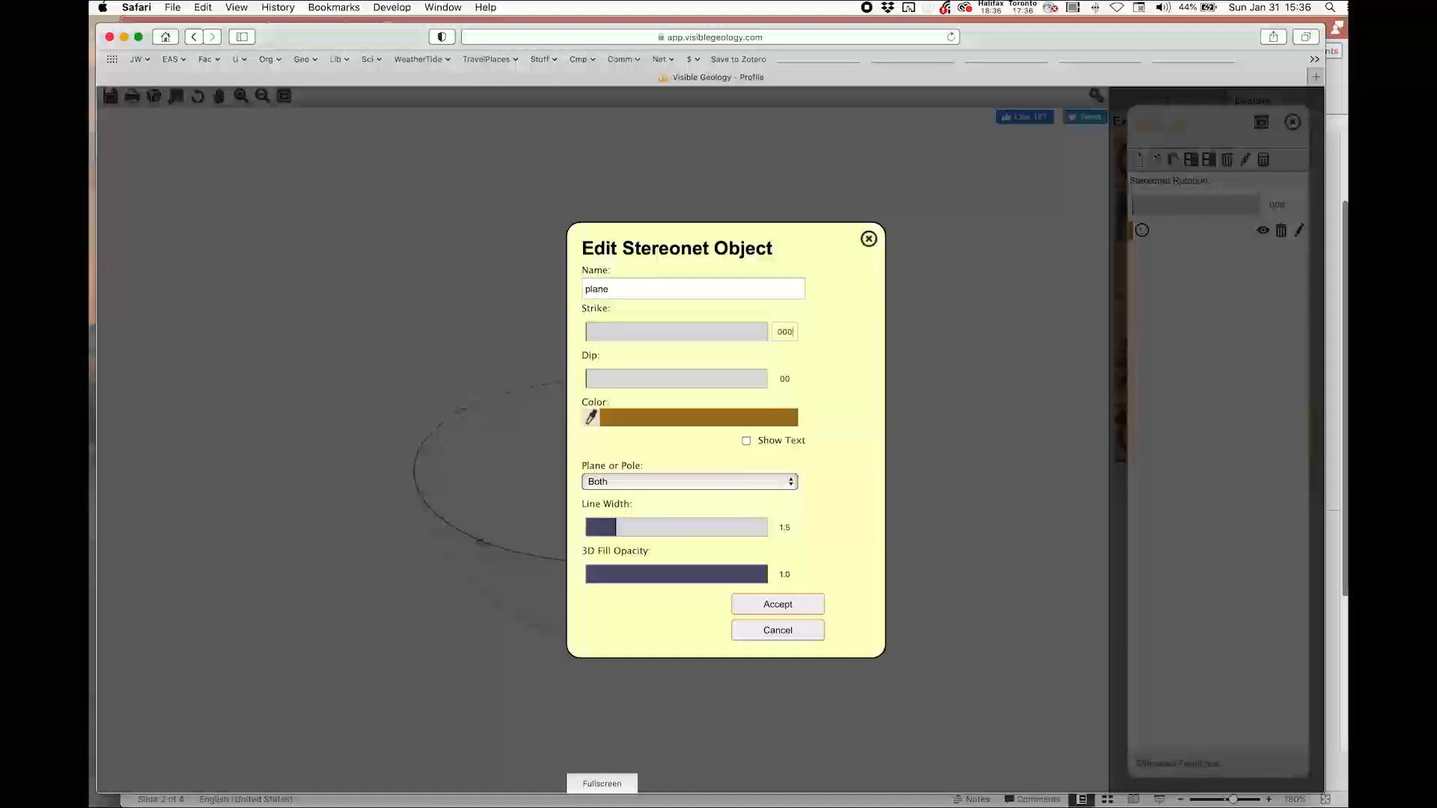
type("7")
key("BackSpace")
key("BackSpace")
type("7")
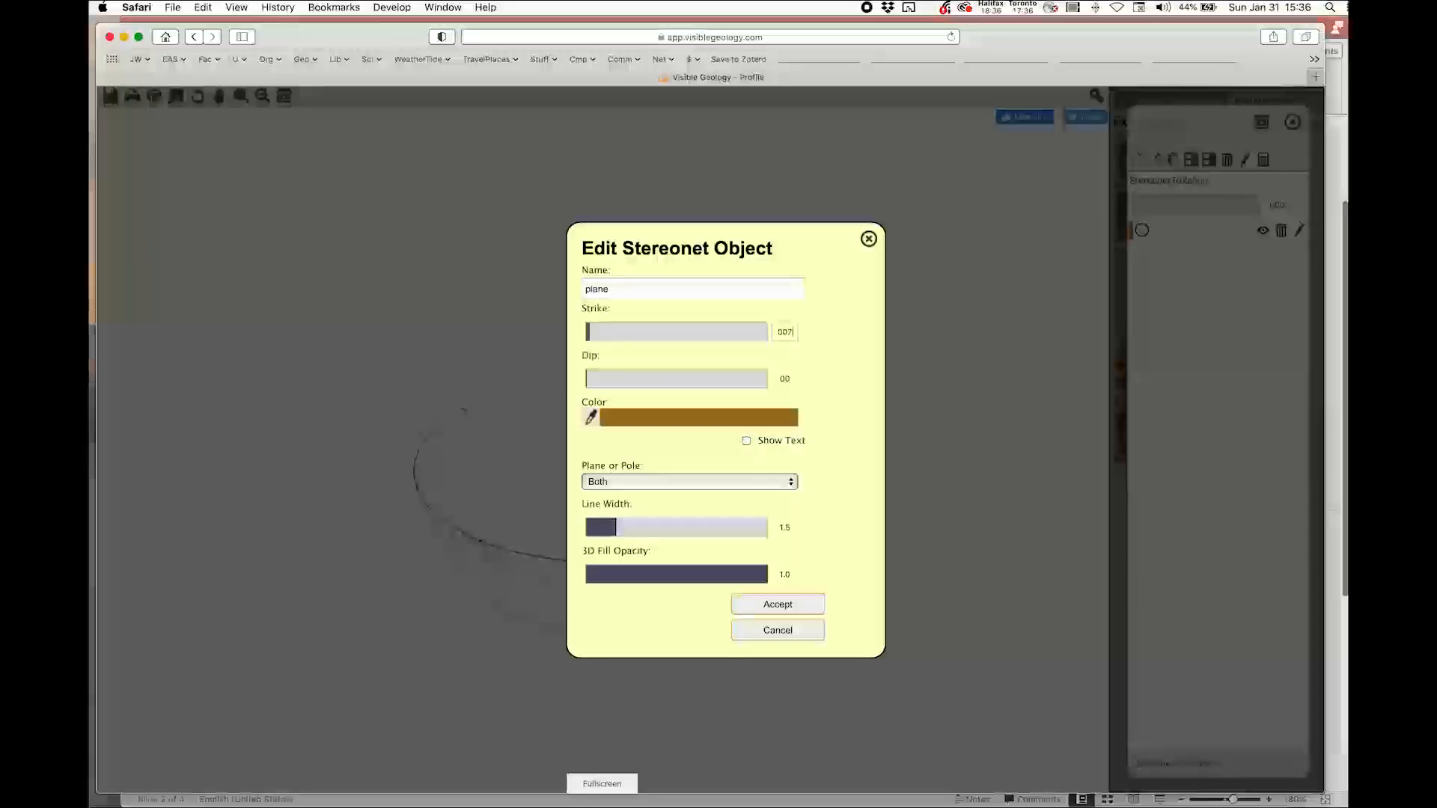
Set the plane's dip to 42 and its line width to 3.0, then accept the element
left_click(628, 385)
left_click_drag(629, 386, 679, 397)
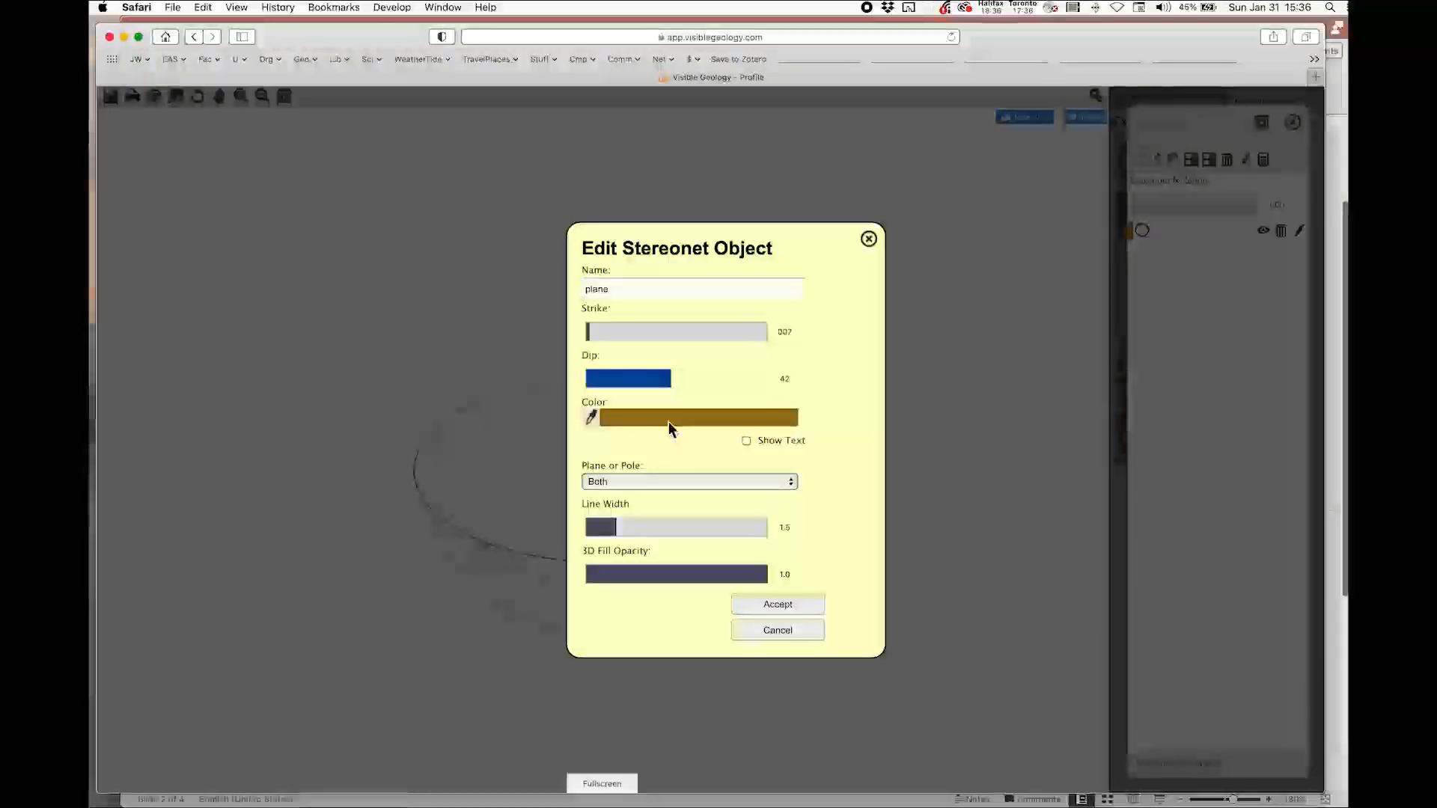
left_click(614, 487)
left_click(614, 485)
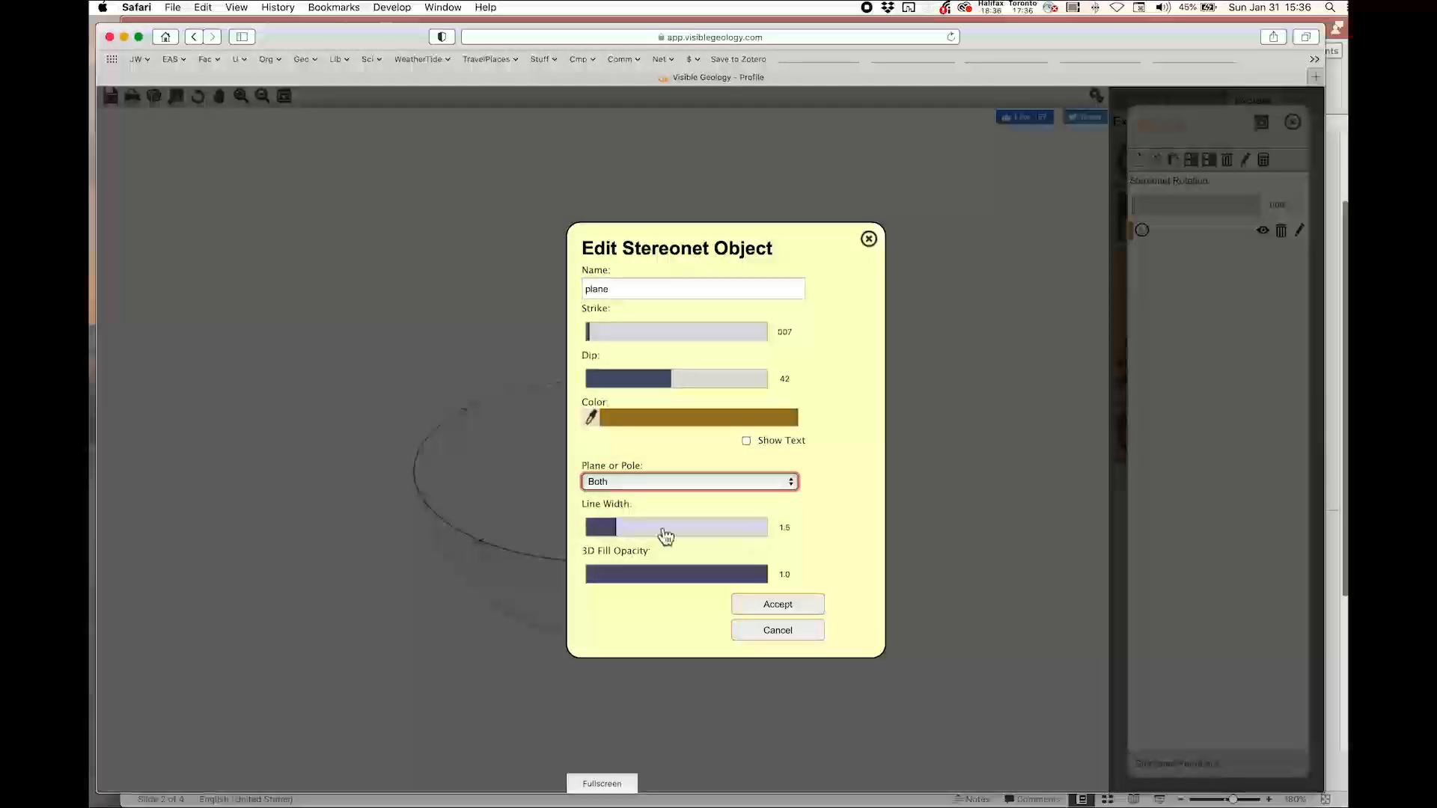
left_click_drag(619, 531, 700, 534)
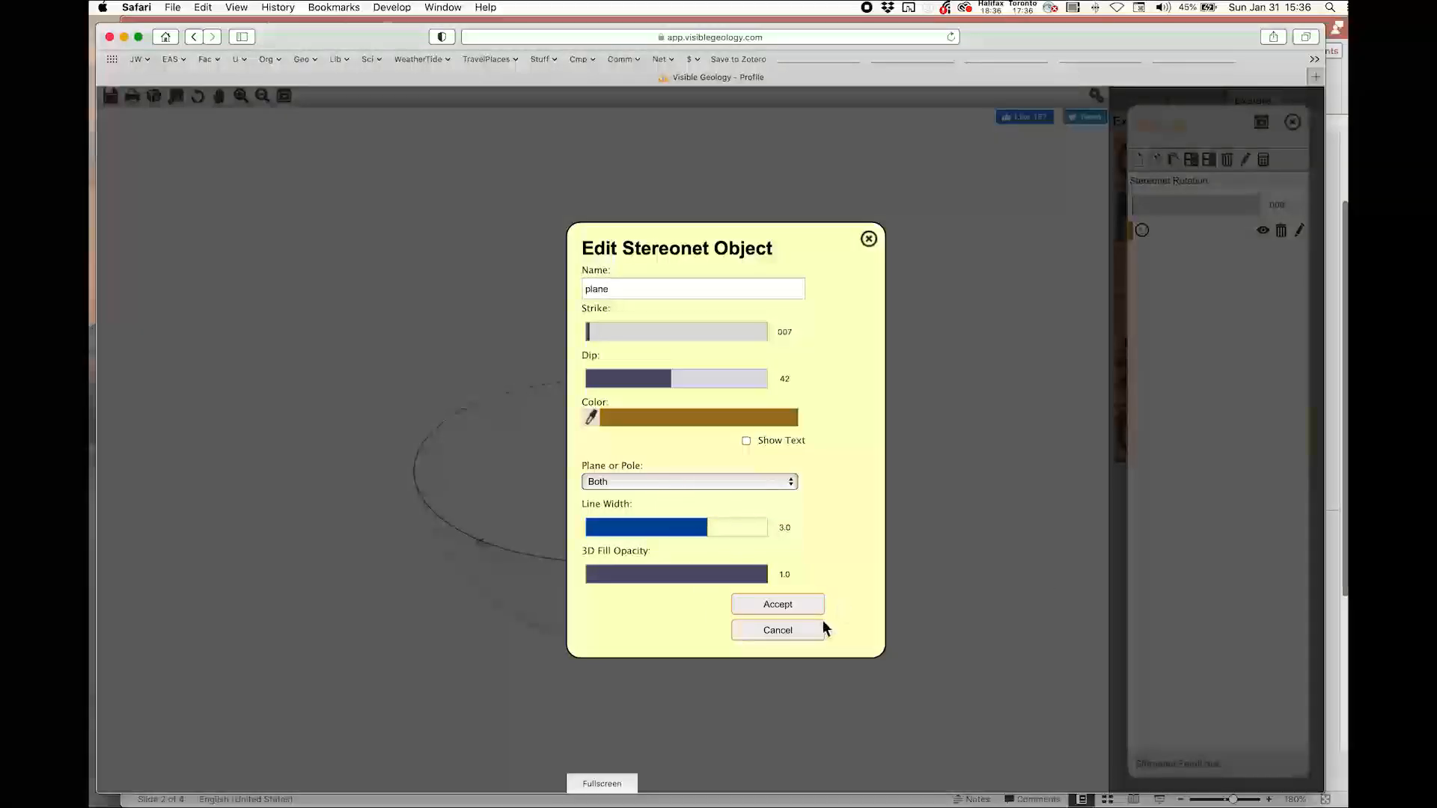
left_click(787, 611)
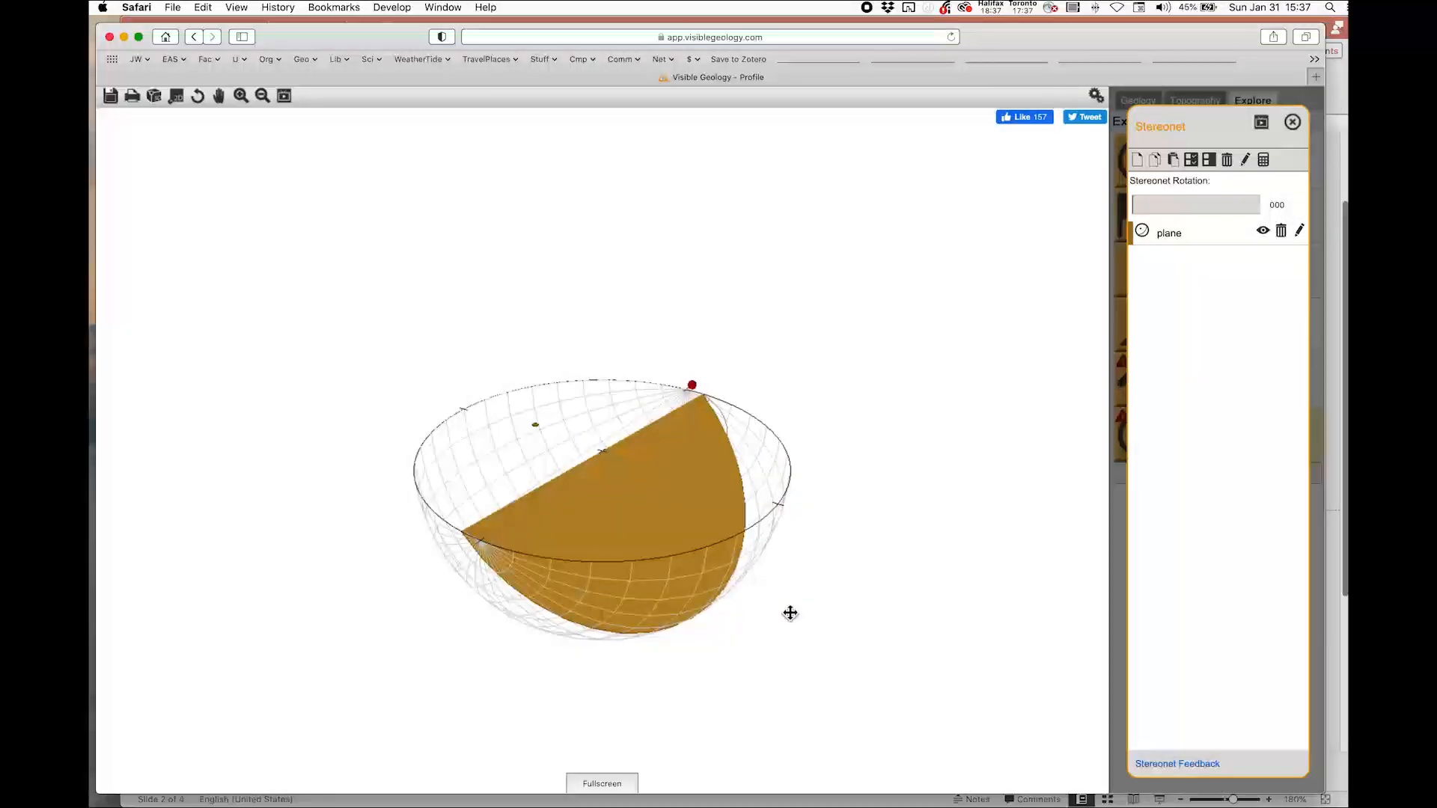
Edit the plane and change its dip to 16
left_click_drag(790, 613, 790, 627)
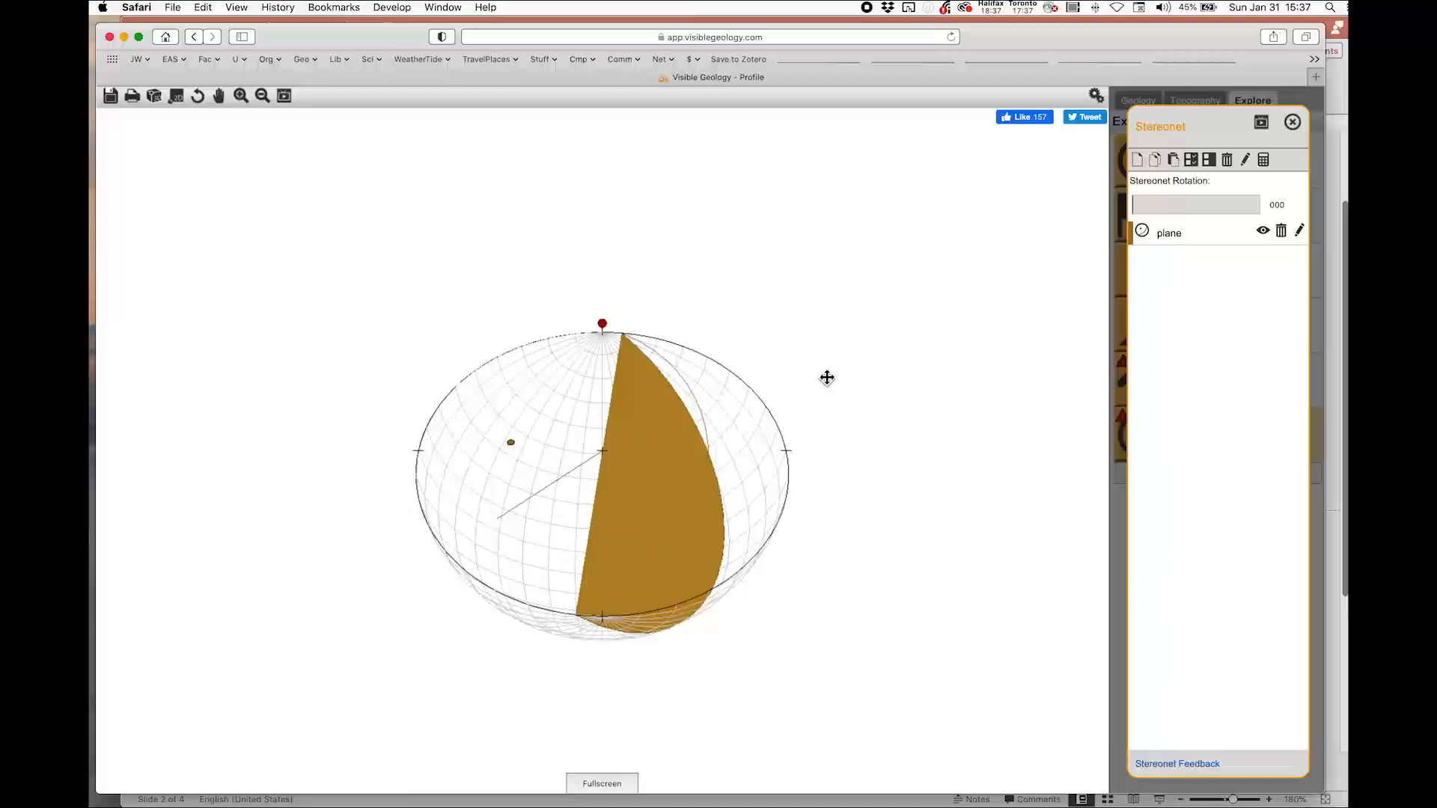
left_click(178, 101)
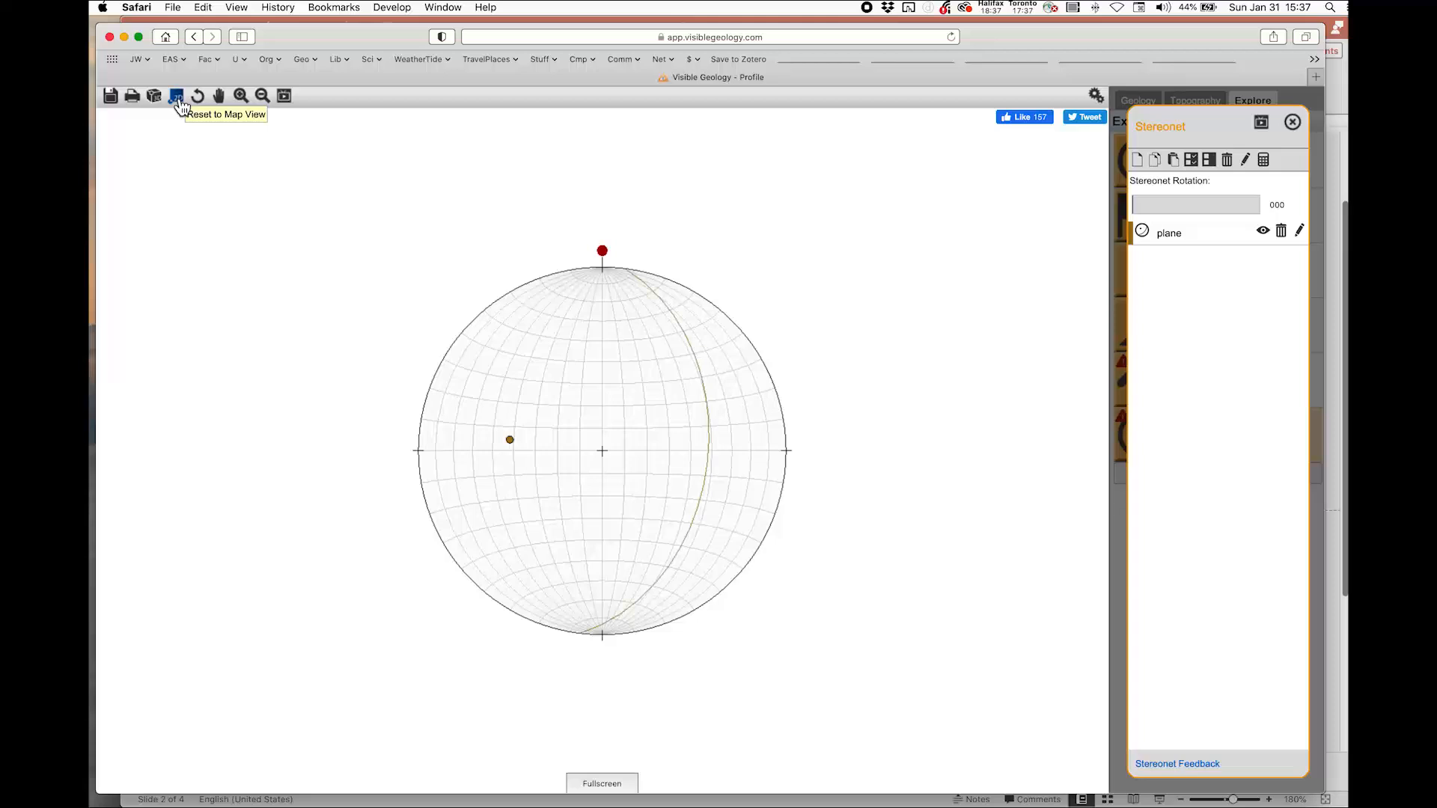
left_click(1306, 236)
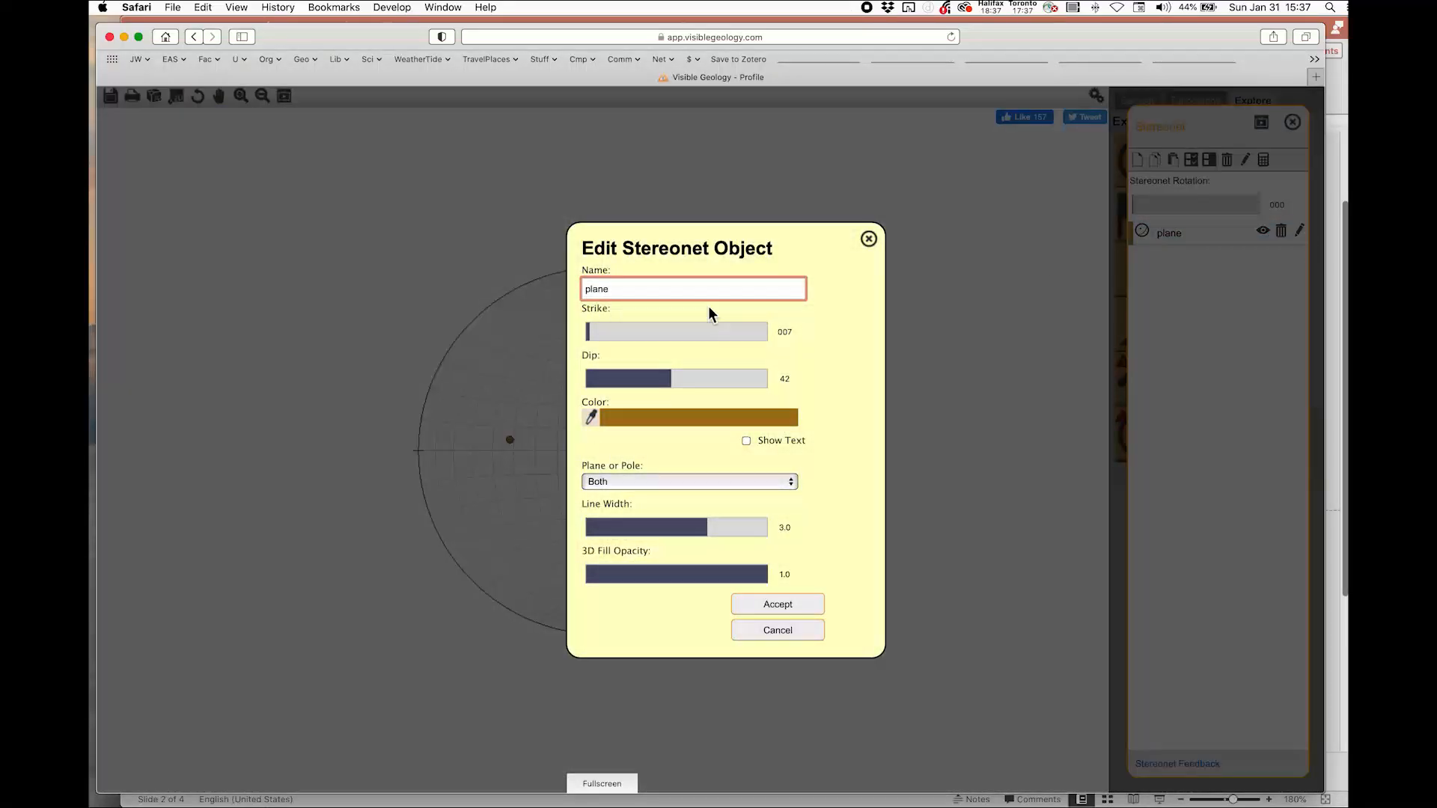
left_click_drag(679, 382, 626, 390)
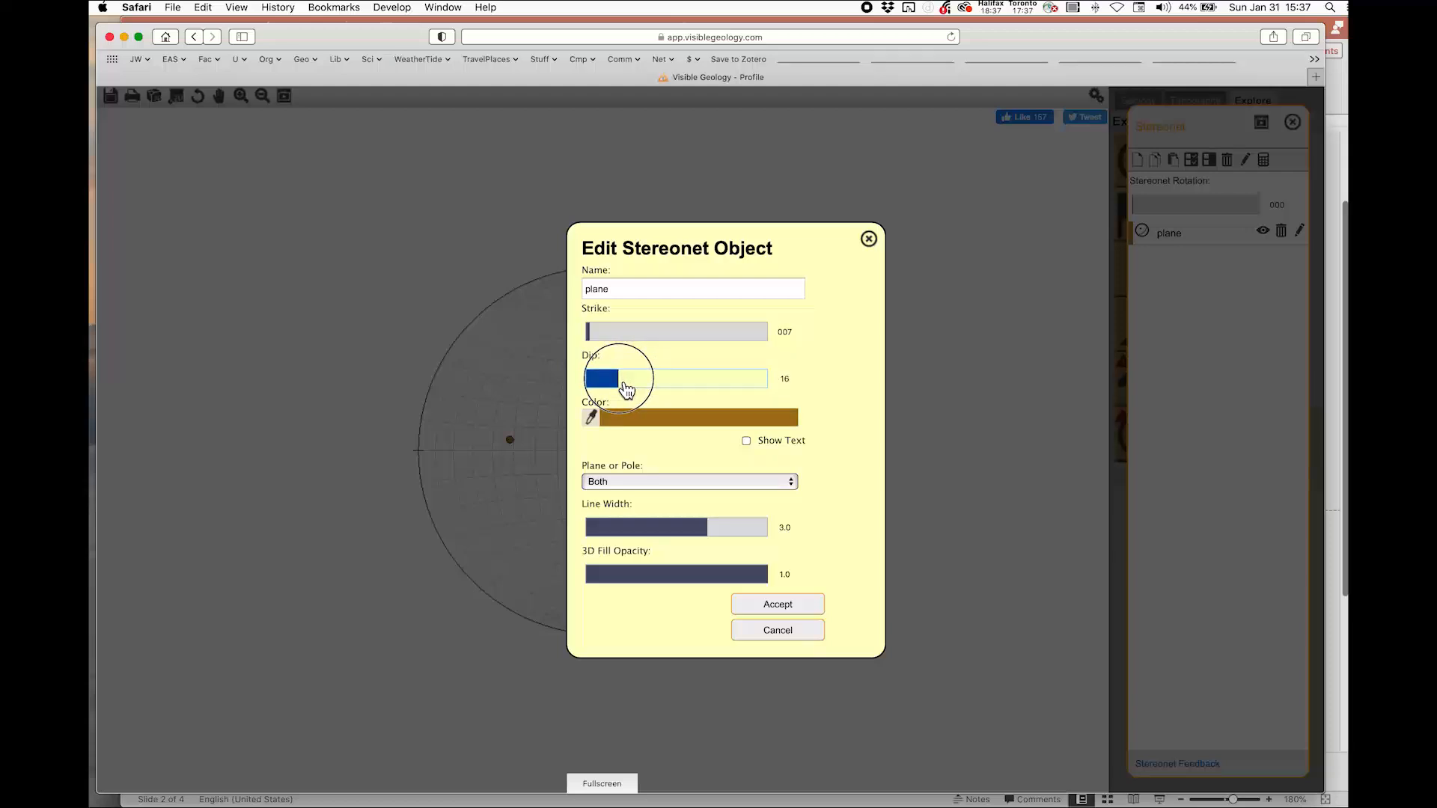
left_click(780, 612)
Edit the plane again and set its dip to 078
left_click_drag(780, 615, 817, 603)
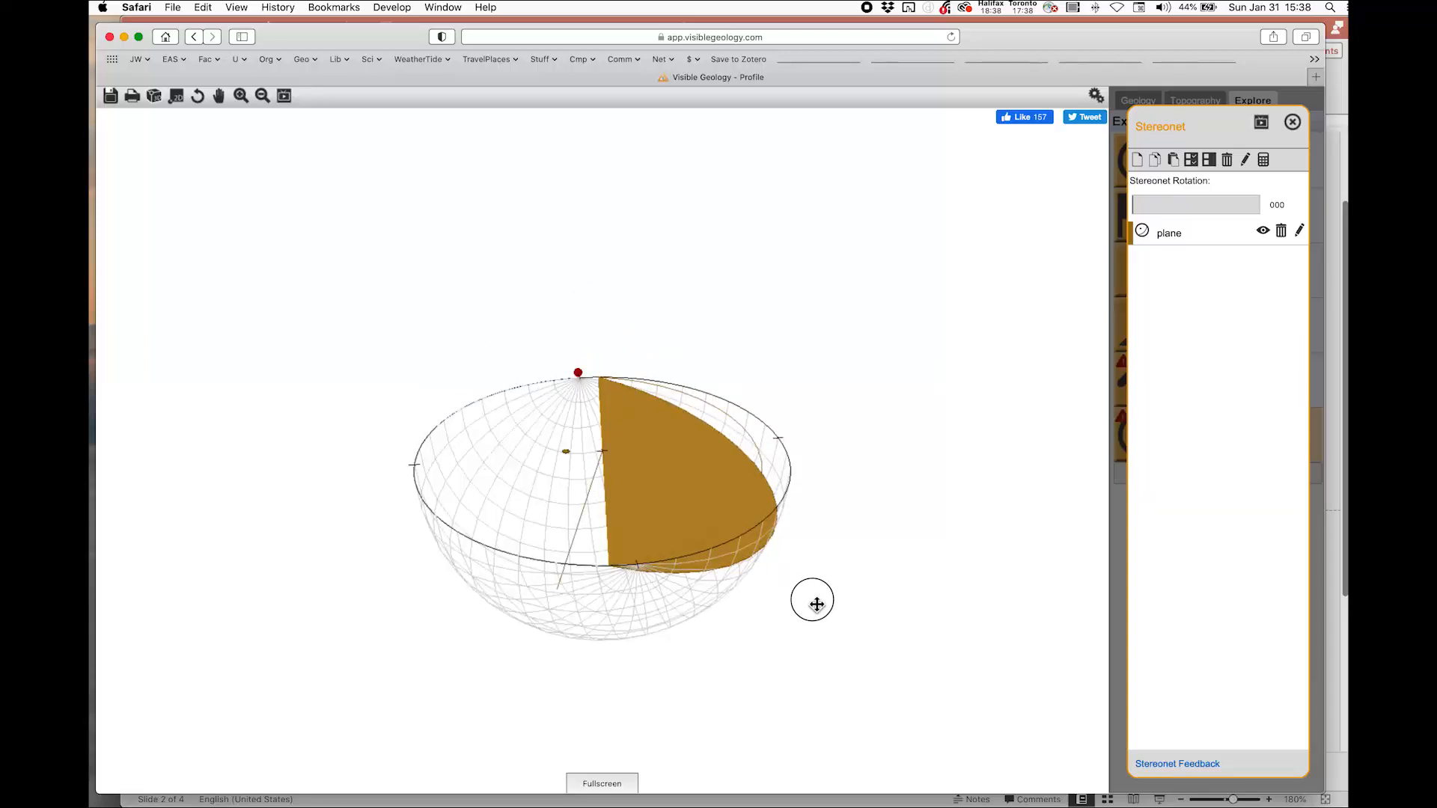
left_click(177, 98)
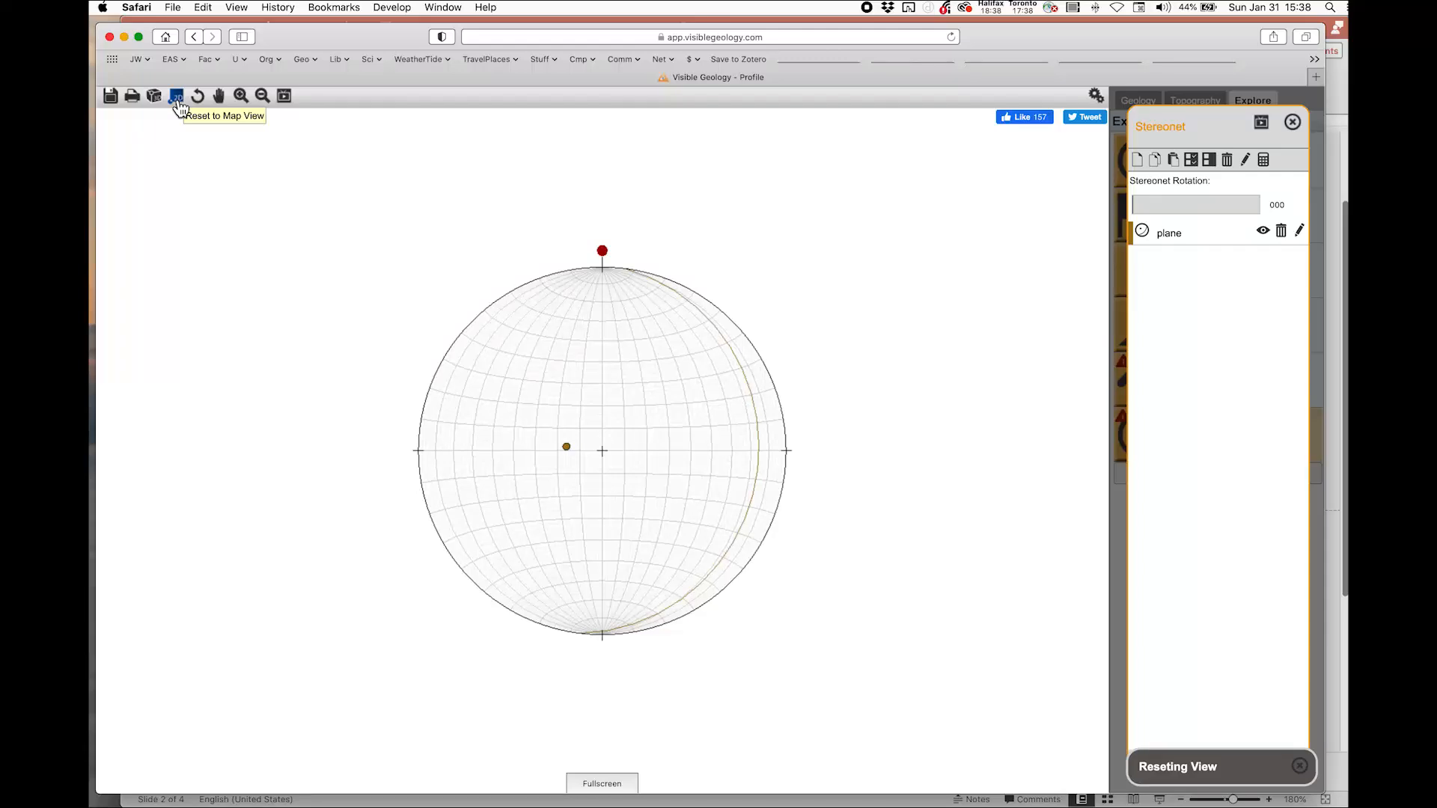
left_click(1299, 231)
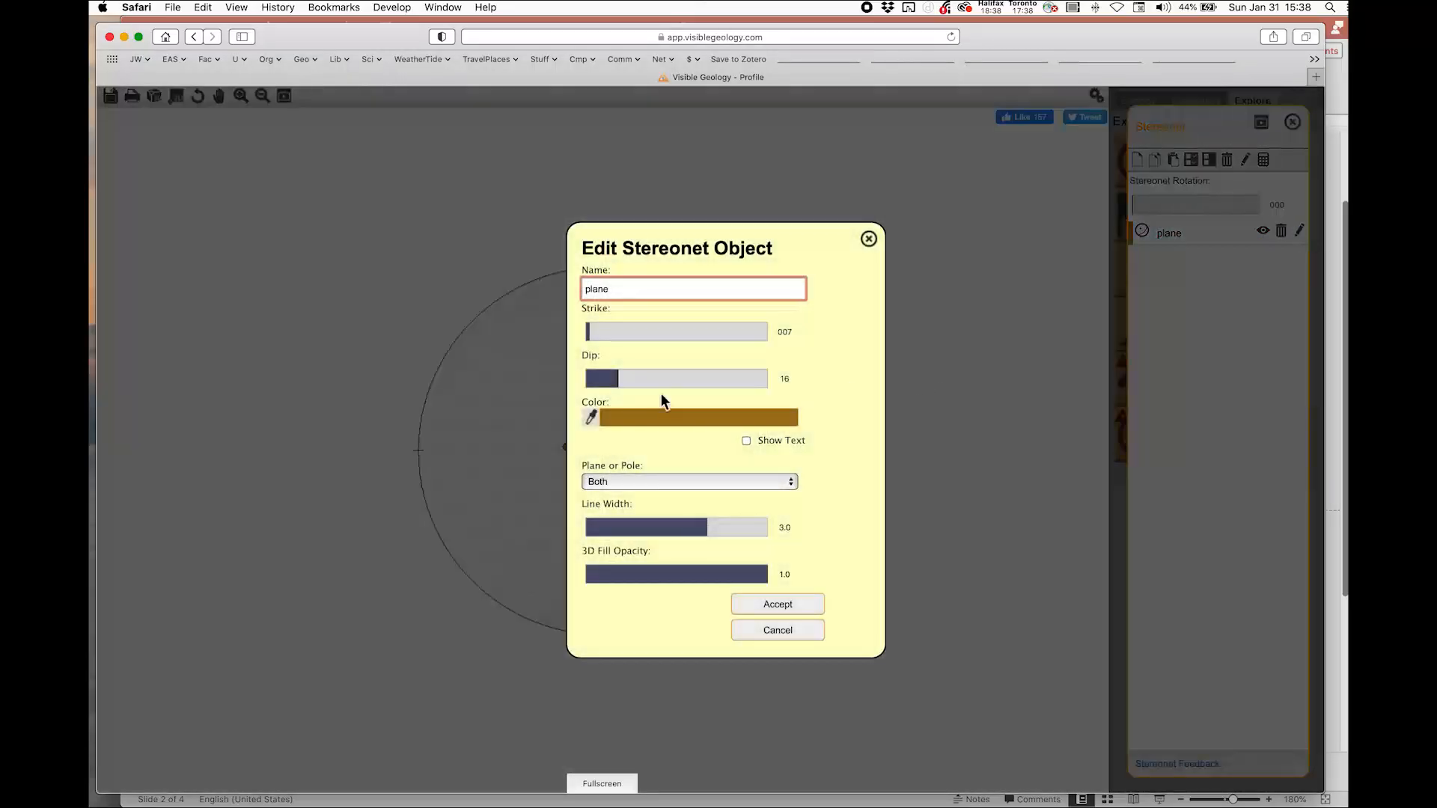
left_click(653, 380)
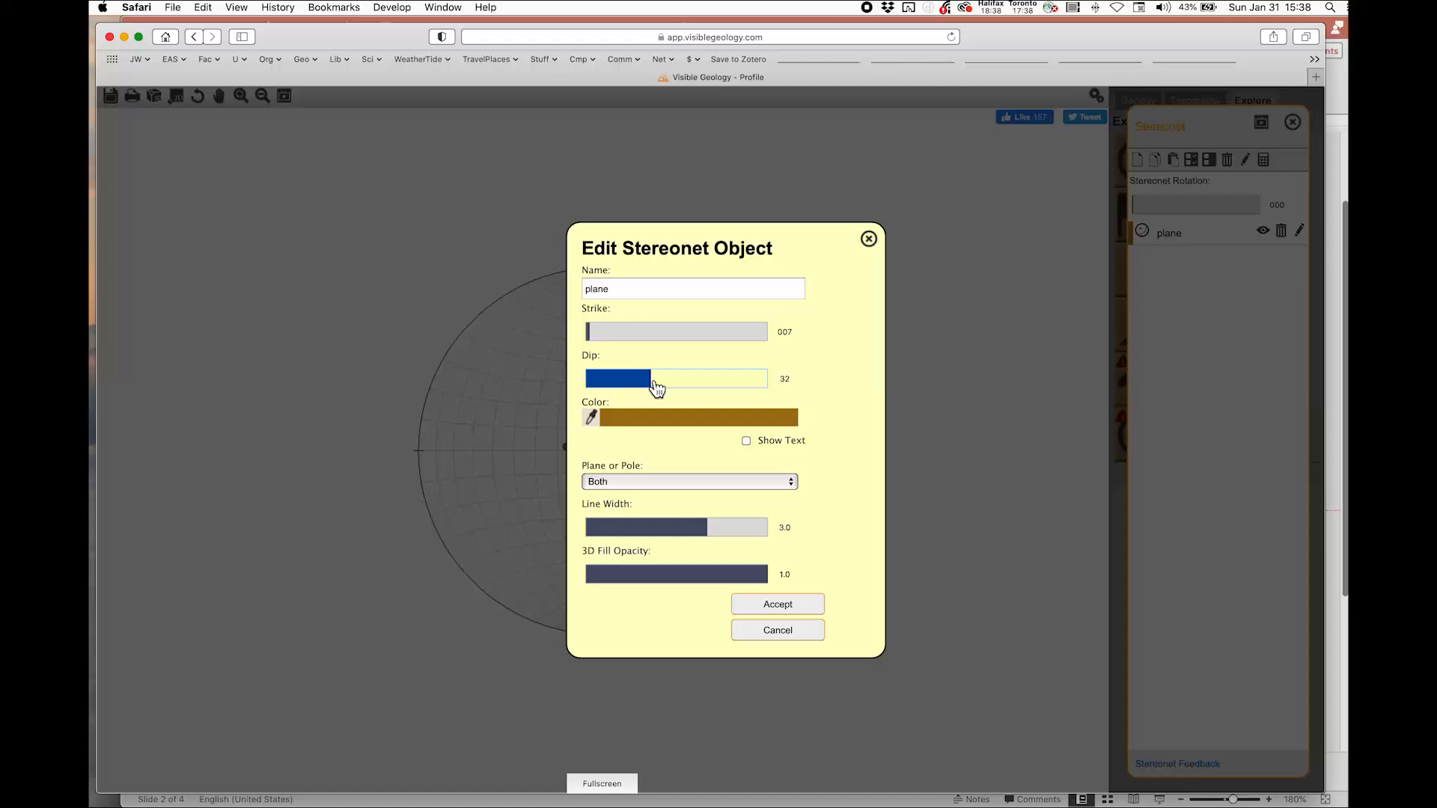
key("Tab")
type("078")
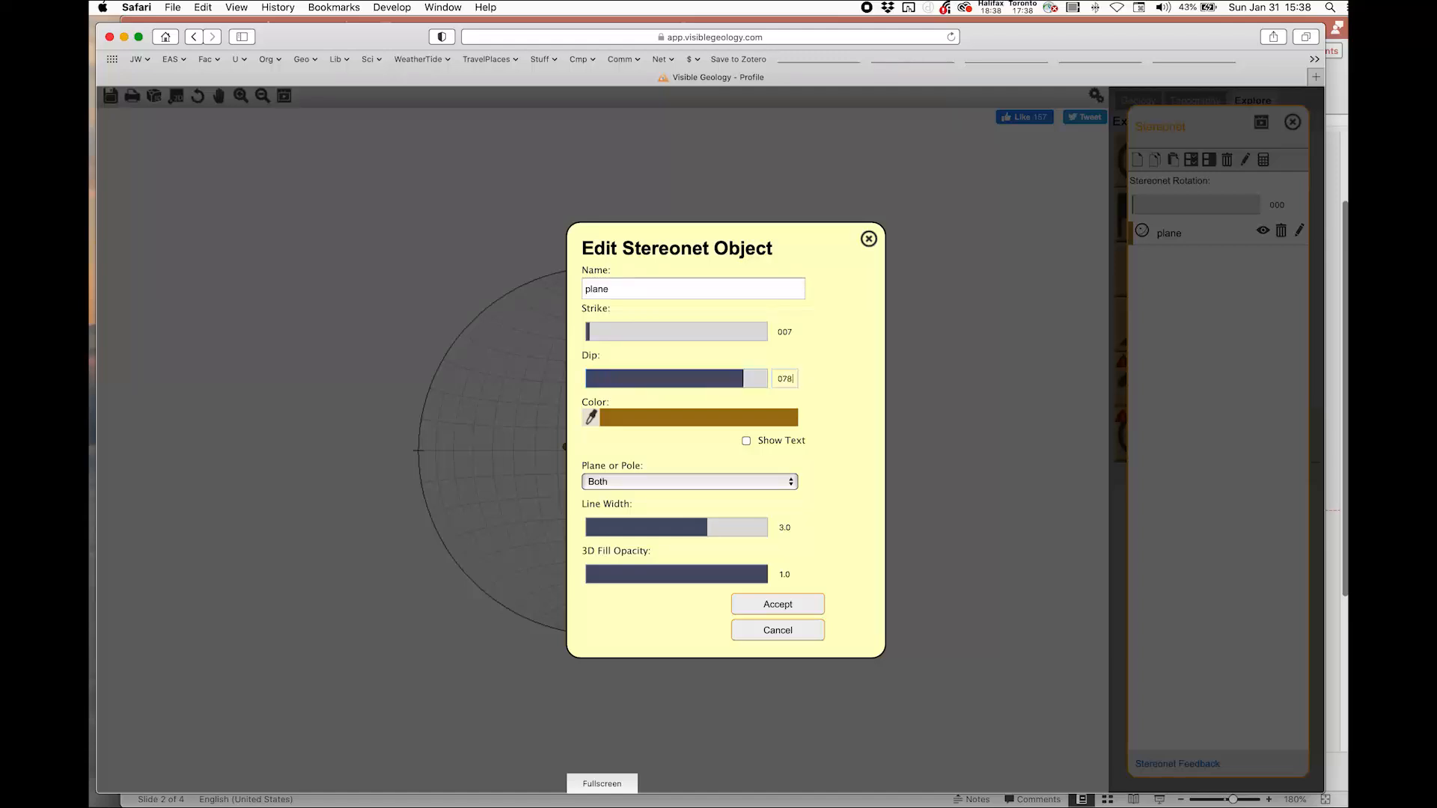
left_click(777, 613)
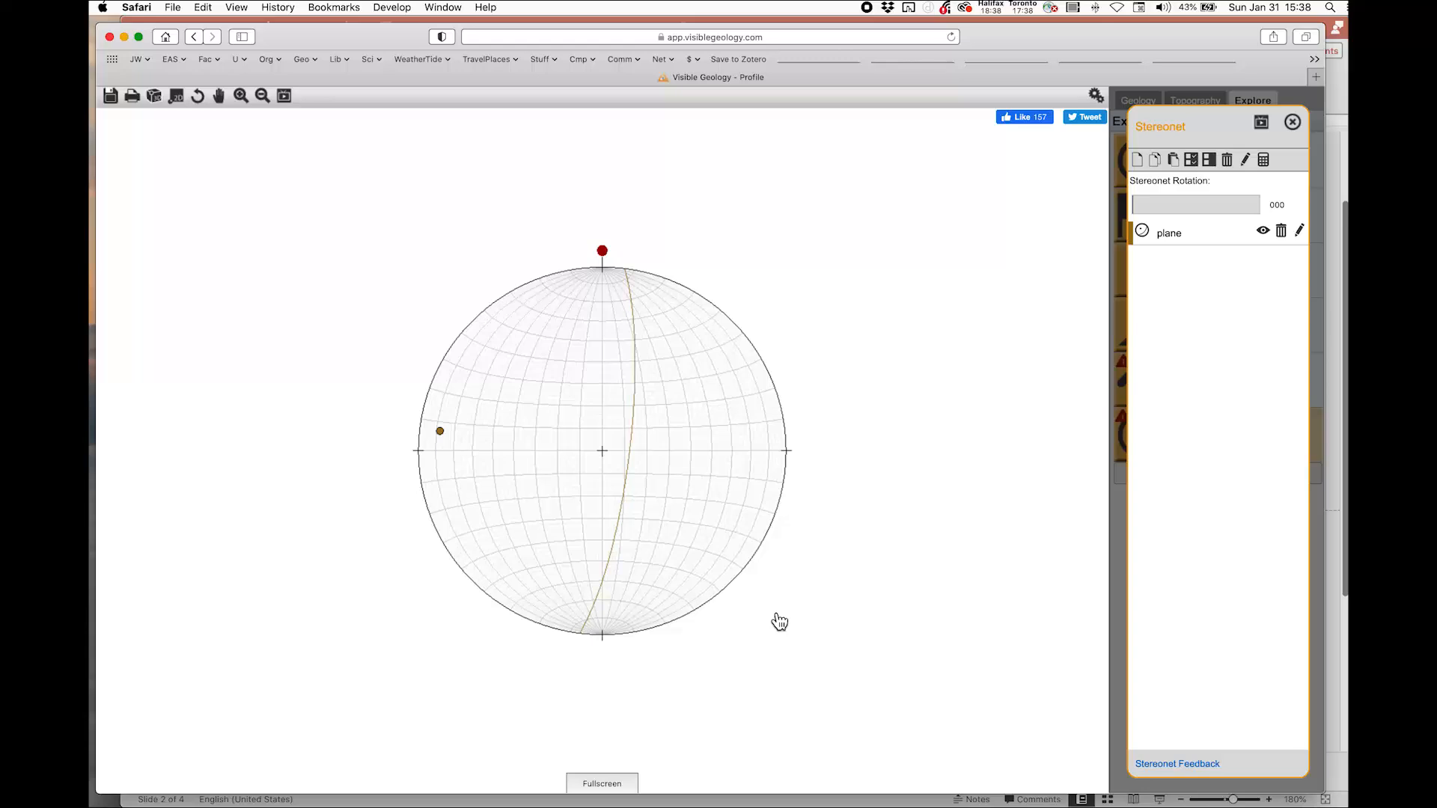
mouse_move(801, 673)
left_mouse_down()
mouse_move(793, 651)
mouse_move(811, 613)
mouse_move(785, 613)
mouse_move(796, 625)
left_mouse_up()
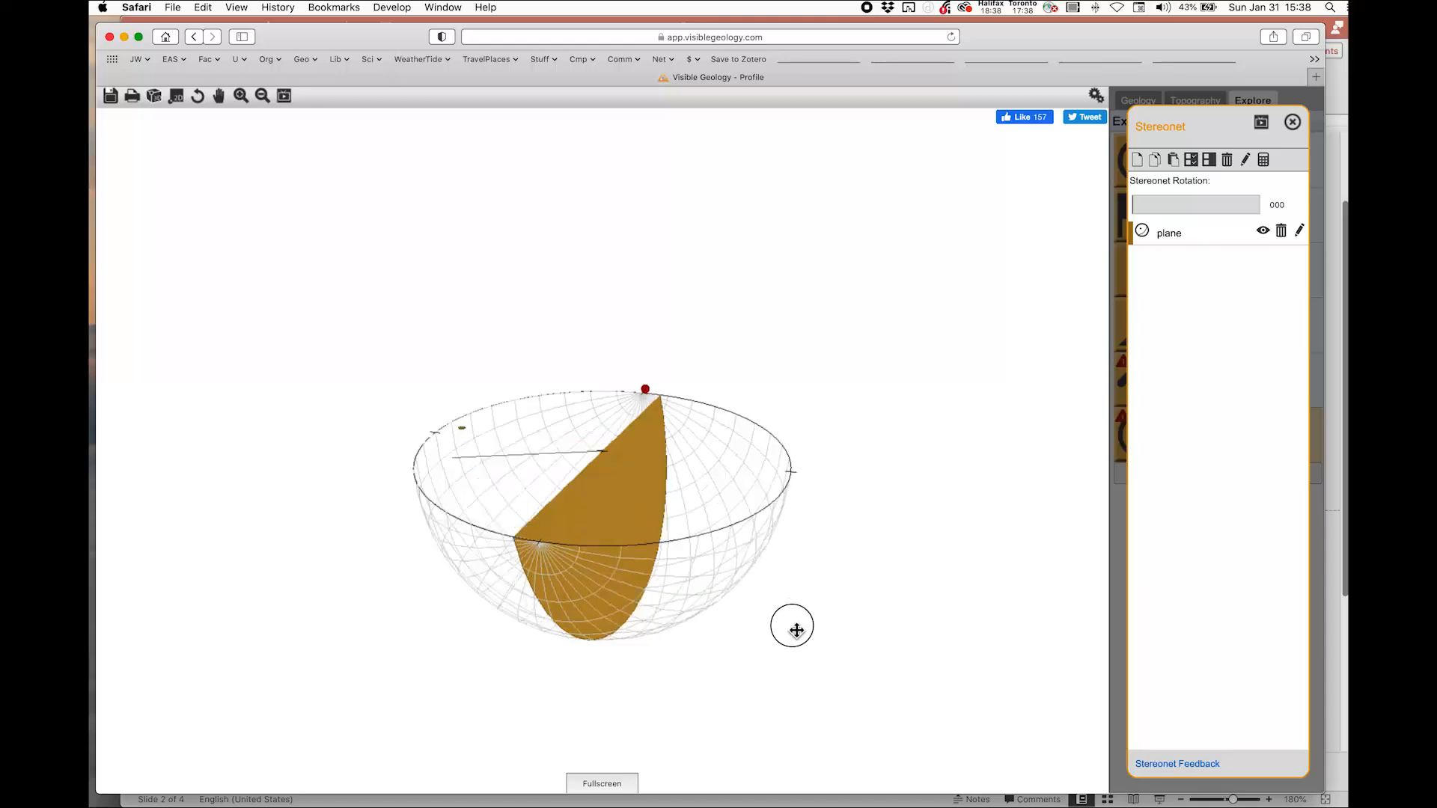
left_click(179, 96)
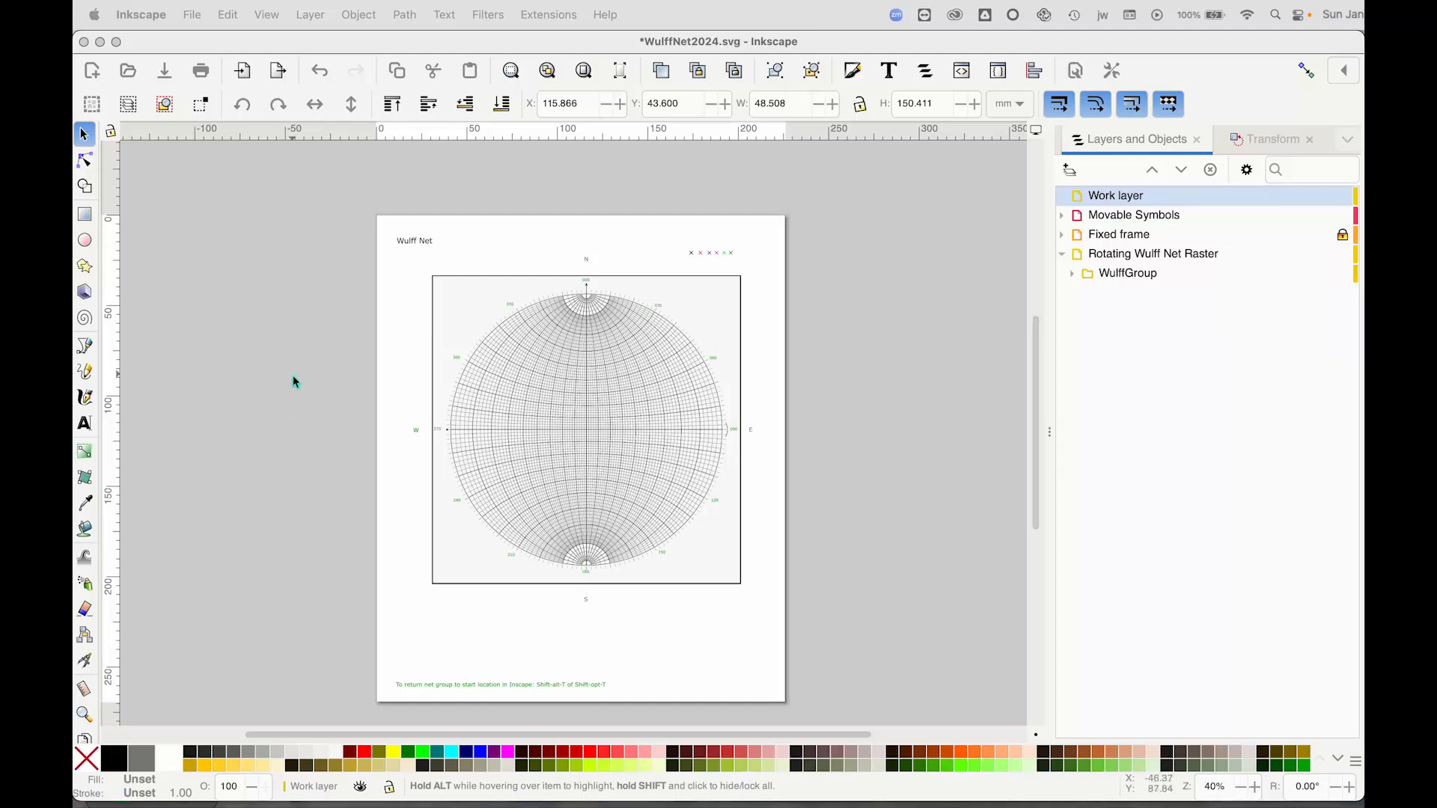
Back in Inkscape, select the net group, rotate it freehand by a corner handle, then reset its rotation
left_click(473, 300)
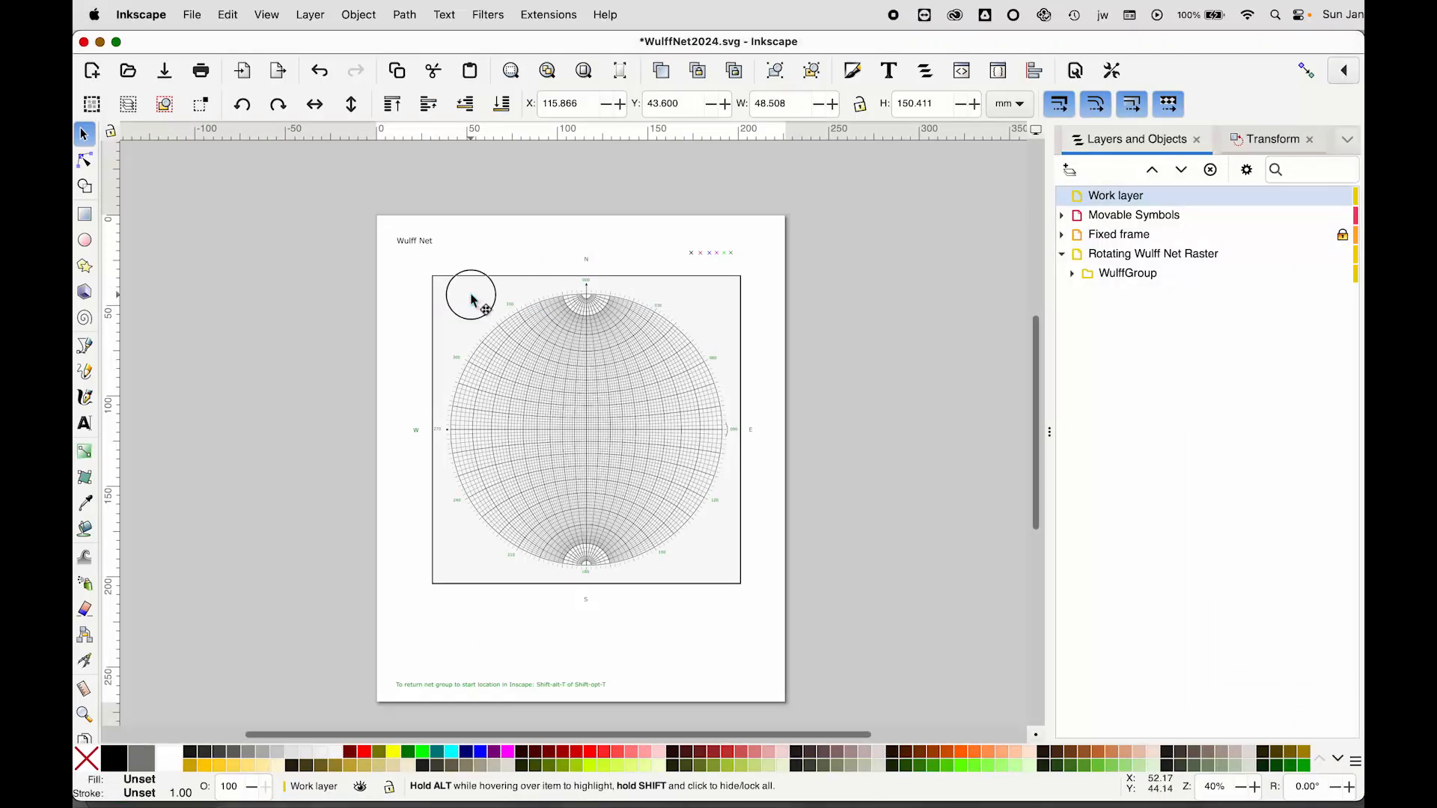
left_click(696, 309)
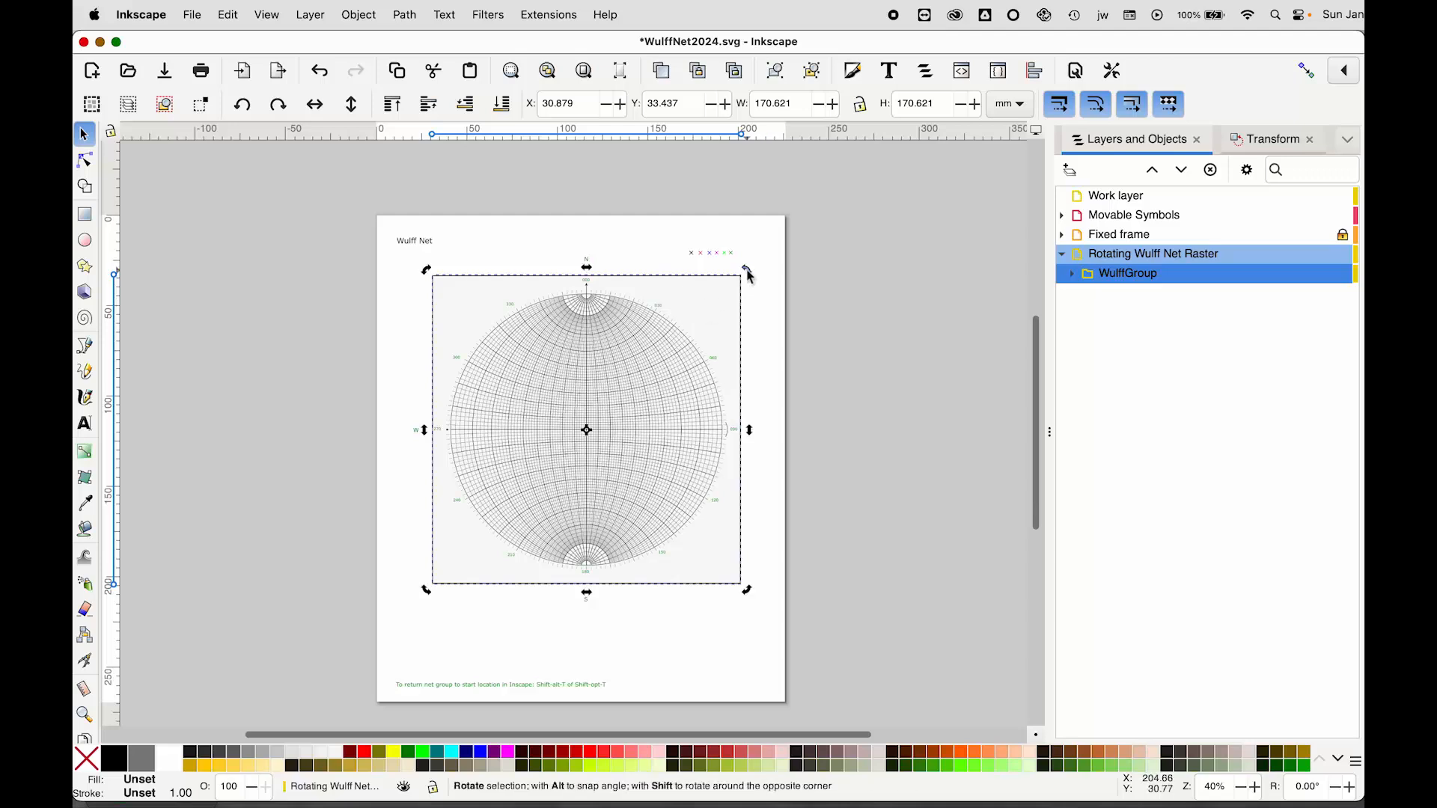
left_click_drag(749, 277, 758, 294)
left_click_drag(762, 299, 761, 301)
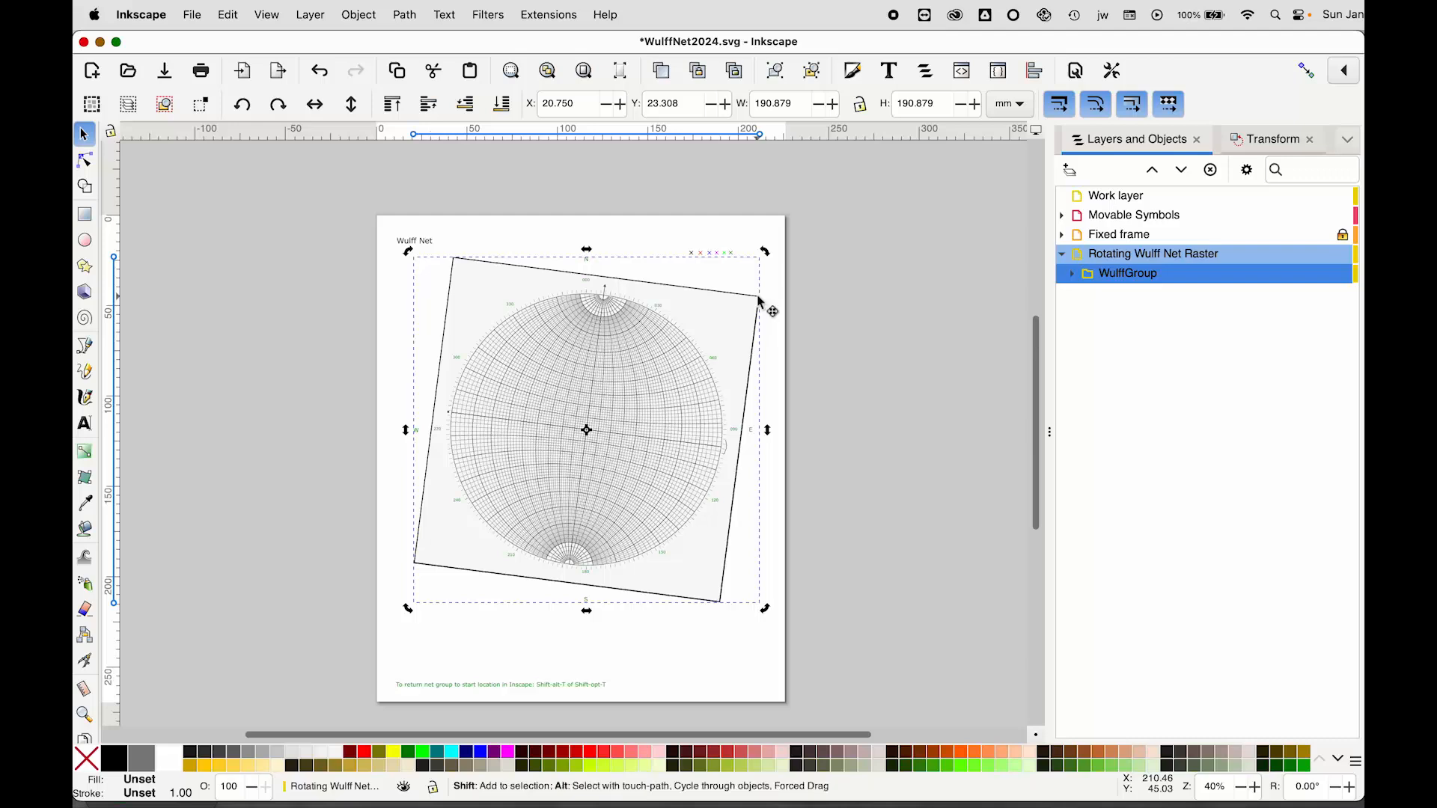
key("shift+alt+t")
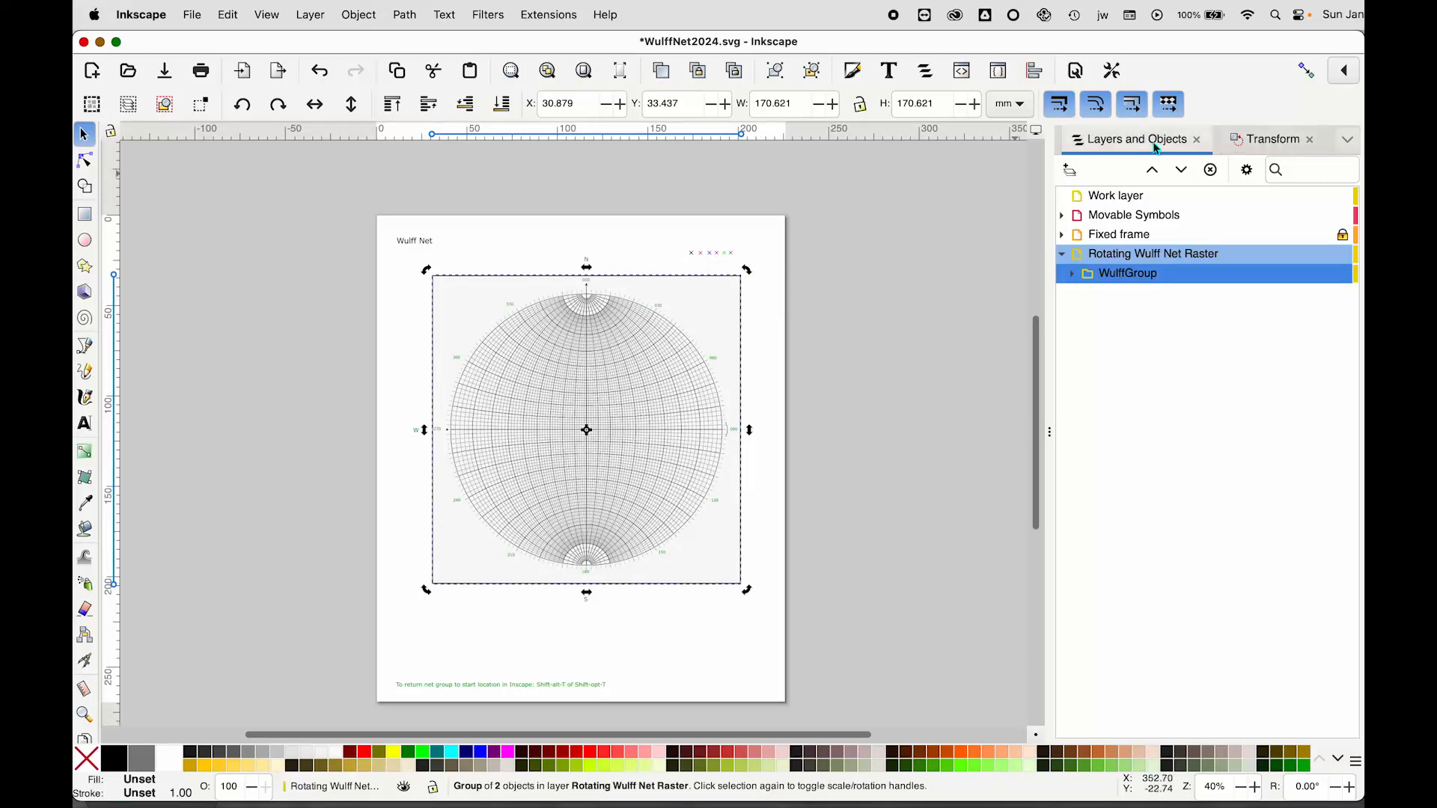
Rotate the net group by 7° using the Transform rotation angle
left_click(1271, 142)
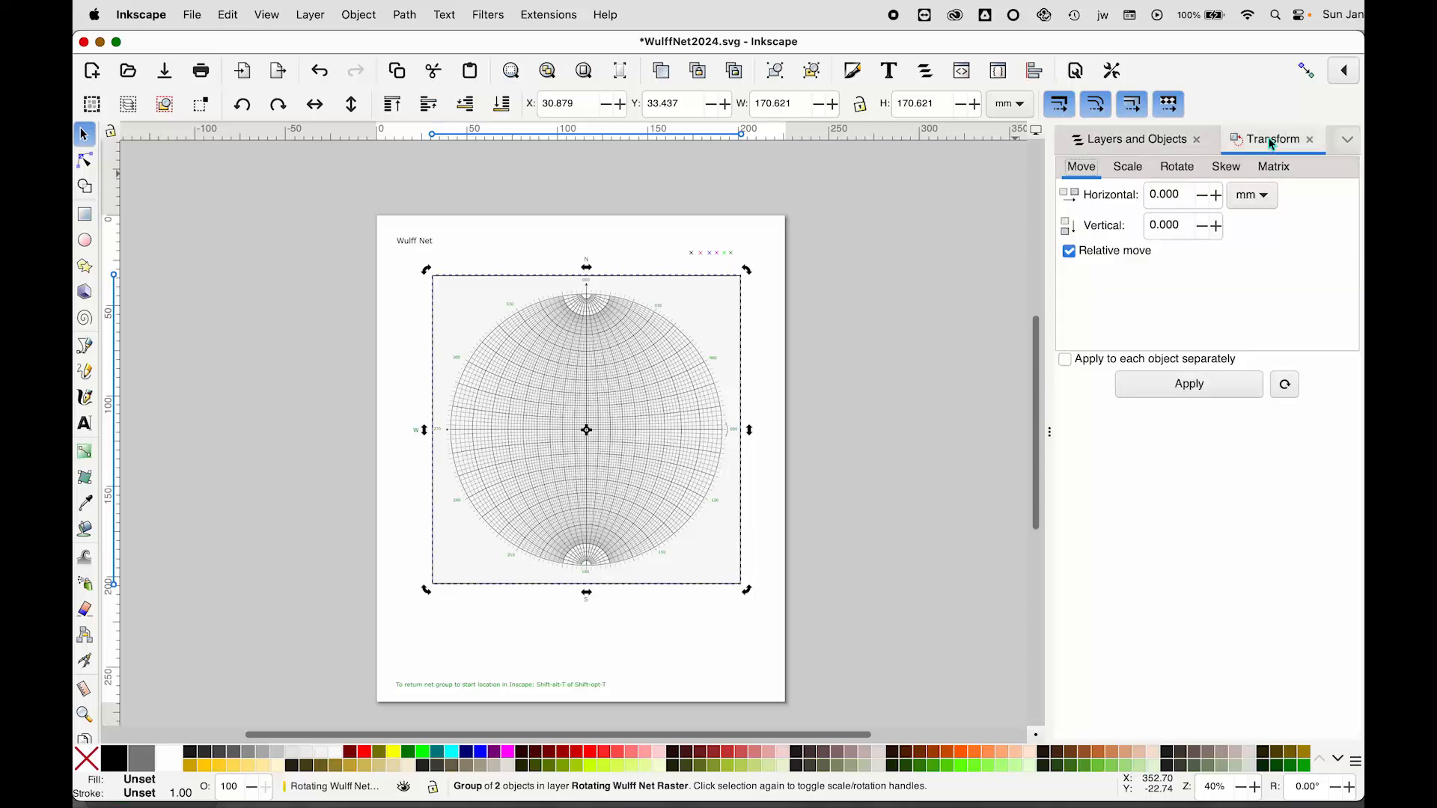
left_click(1178, 171)
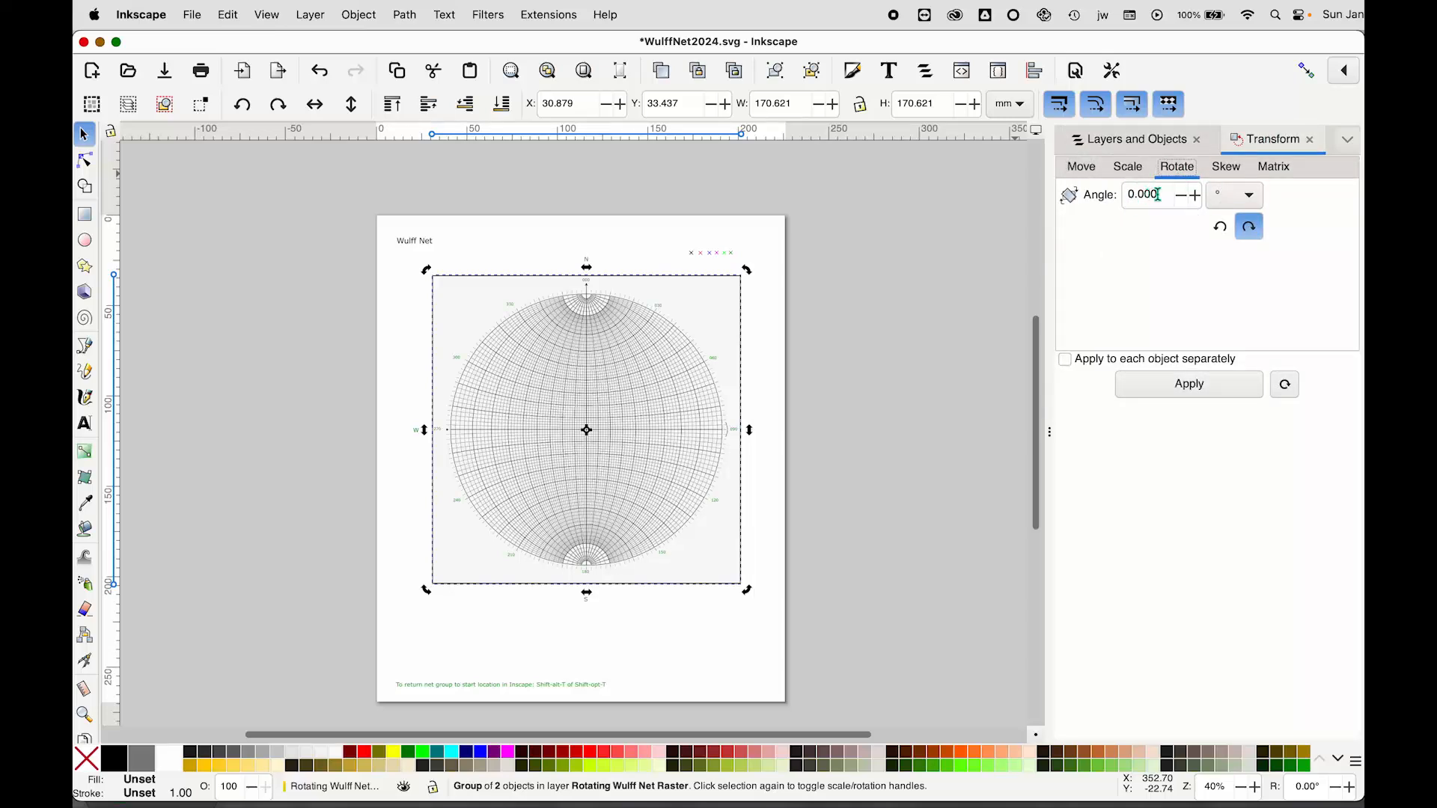
left_click(1198, 196)
left_click(1197, 196)
left_click(1197, 196)
left_click(1197, 196)
left_click(1197, 196)
left_click(1197, 196)
left_click_drag(1164, 195, 1094, 209)
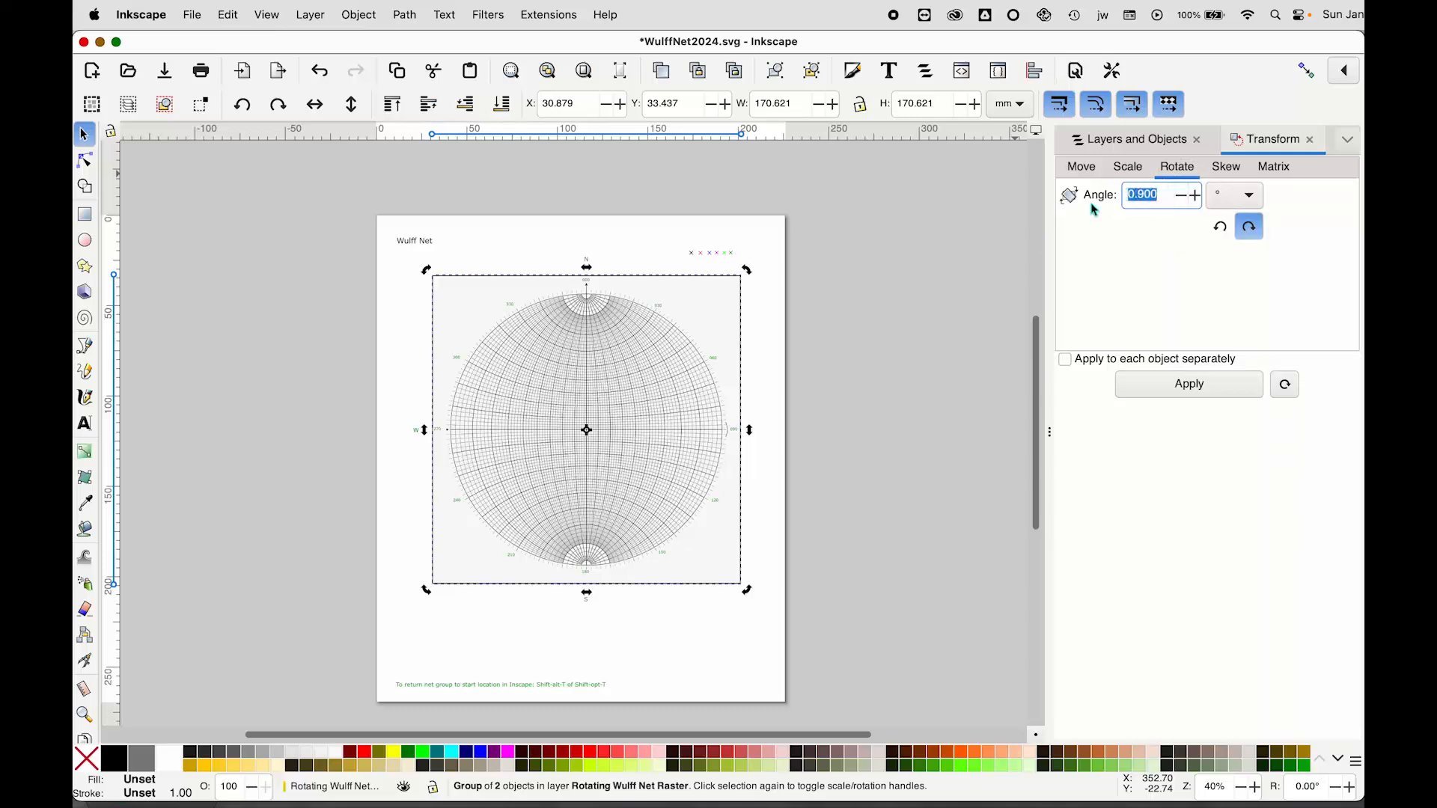
type("7")
left_click(1189, 386)
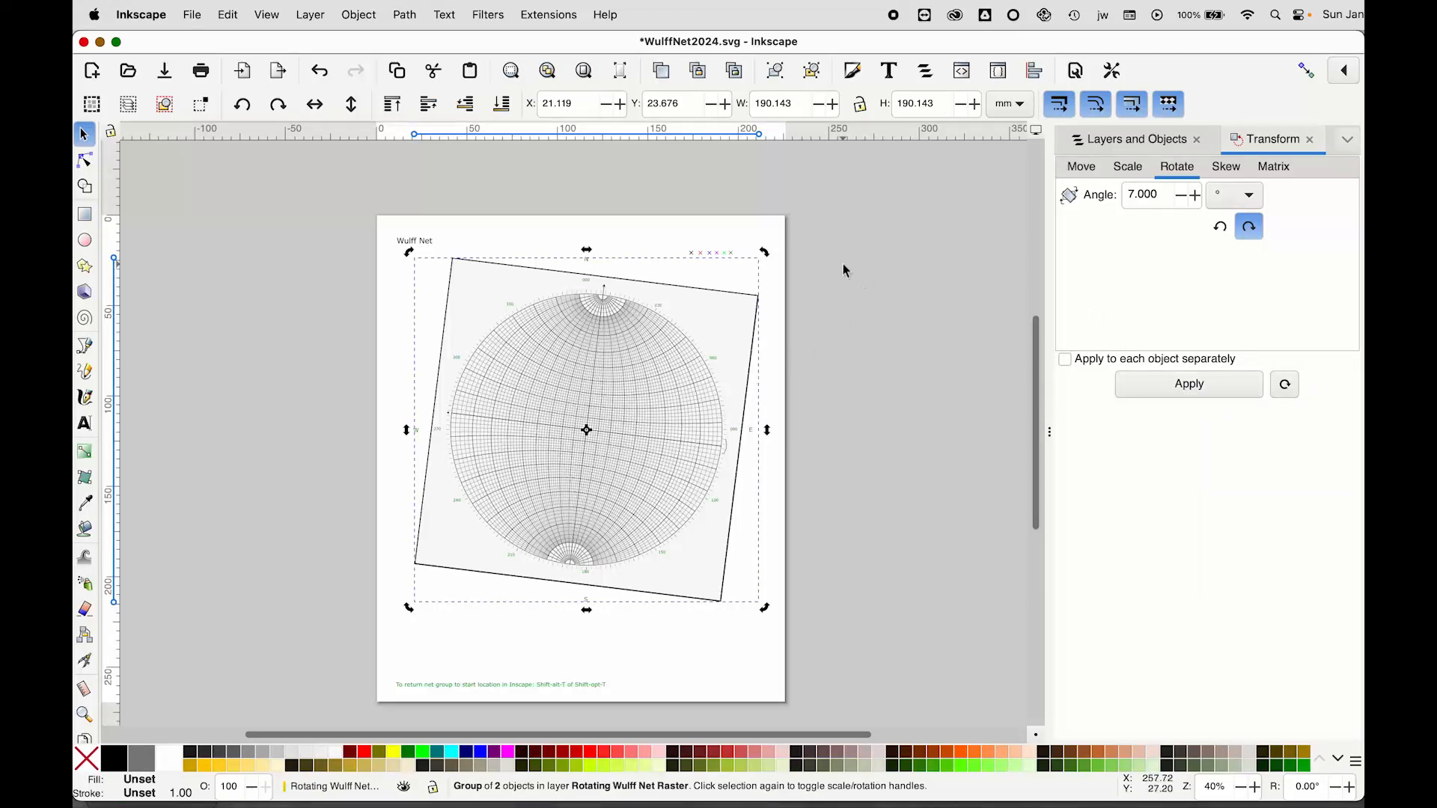
Draw a Spiro-path great circle with the Pen tool from the net's north pole through a point east of centre to the south pole
left_click(85, 348)
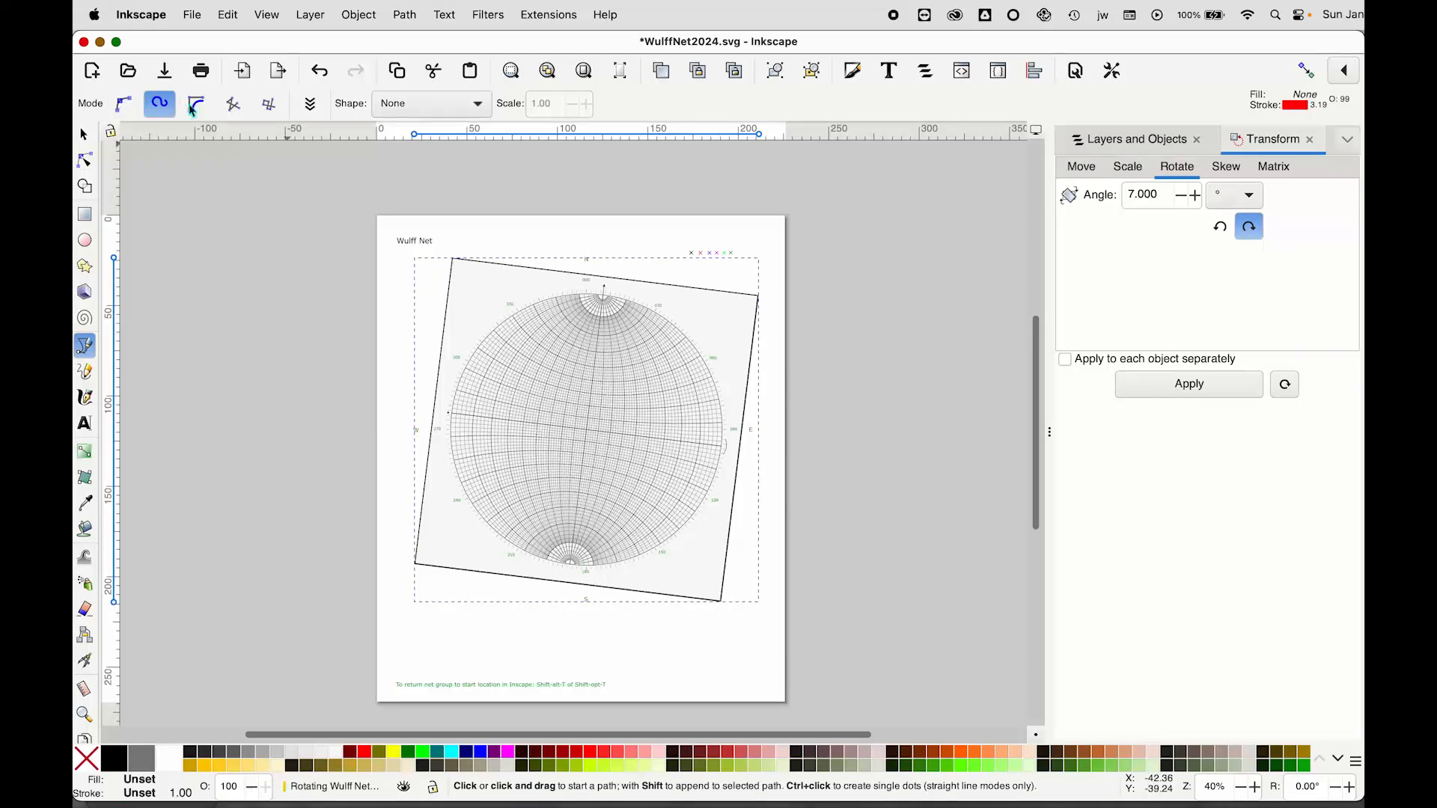
left_click(125, 108)
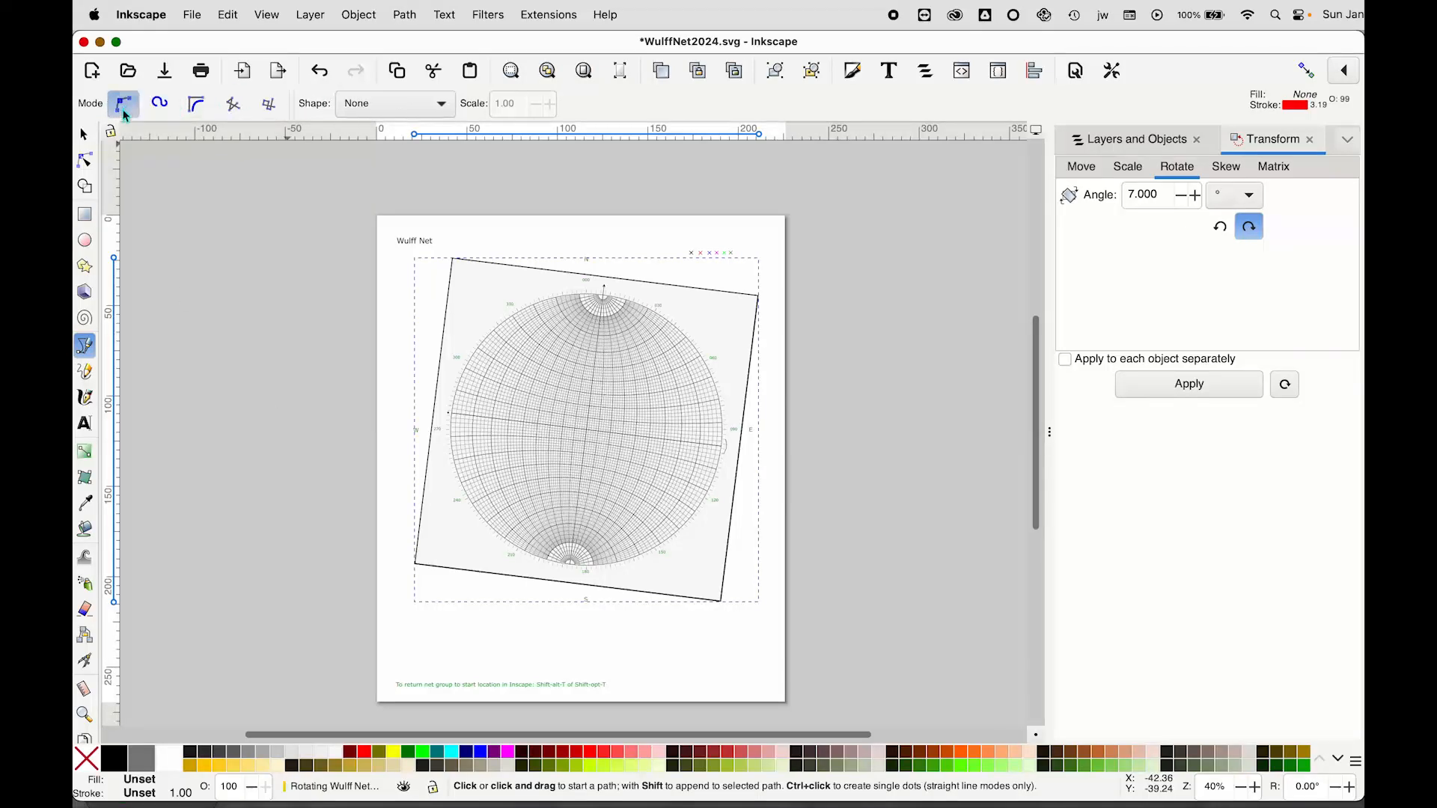
left_click(162, 107)
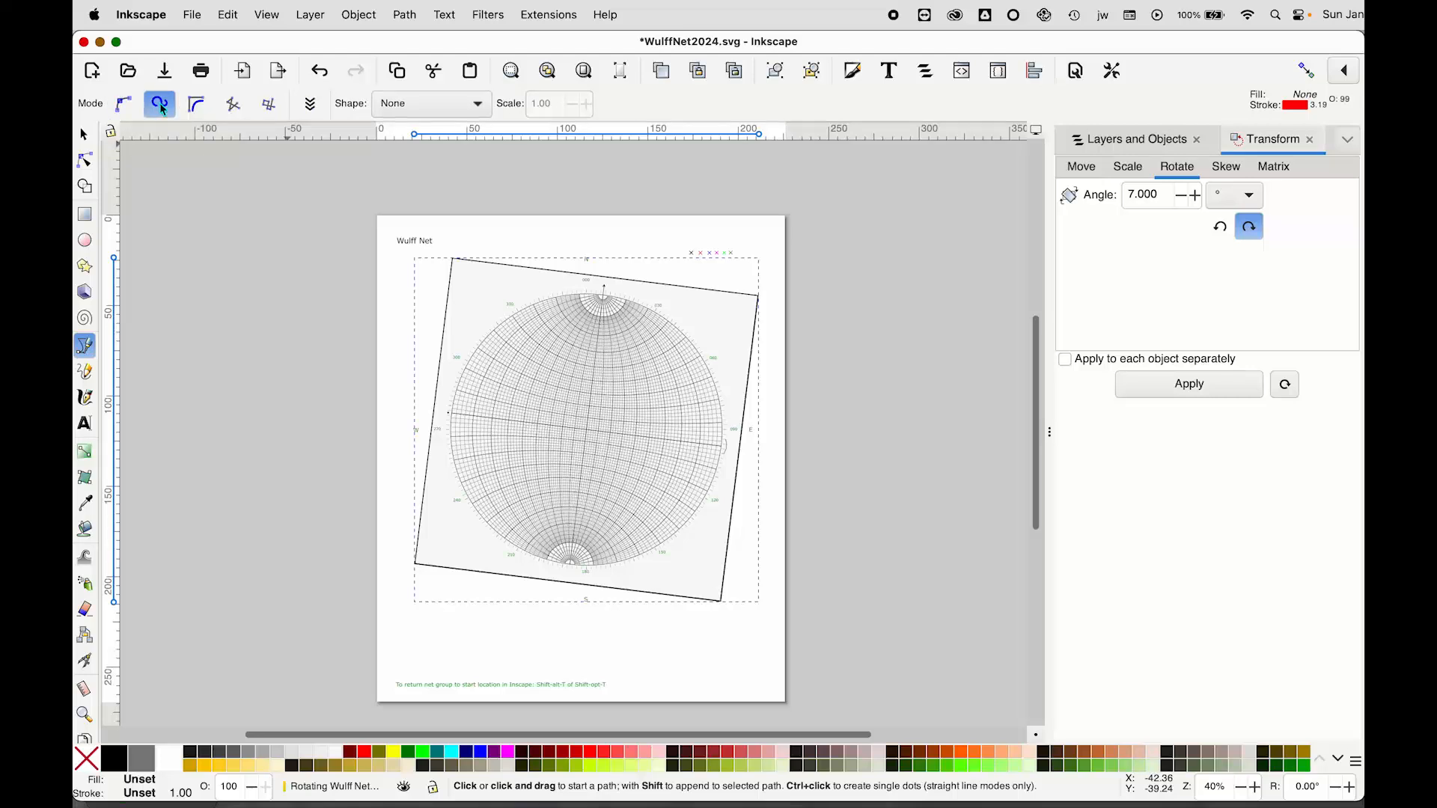
left_click(604, 294)
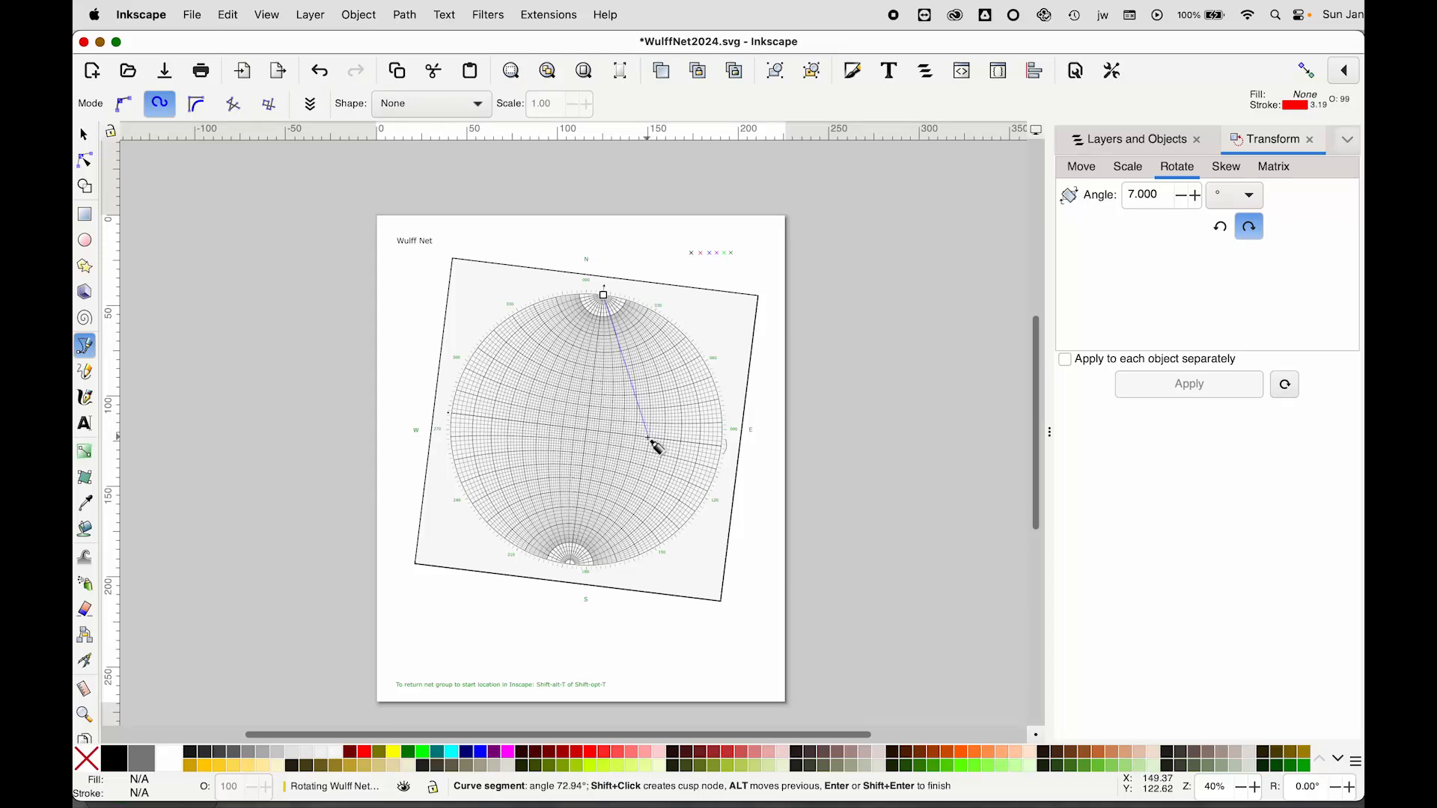
scroll(657, 446, "up", 3)
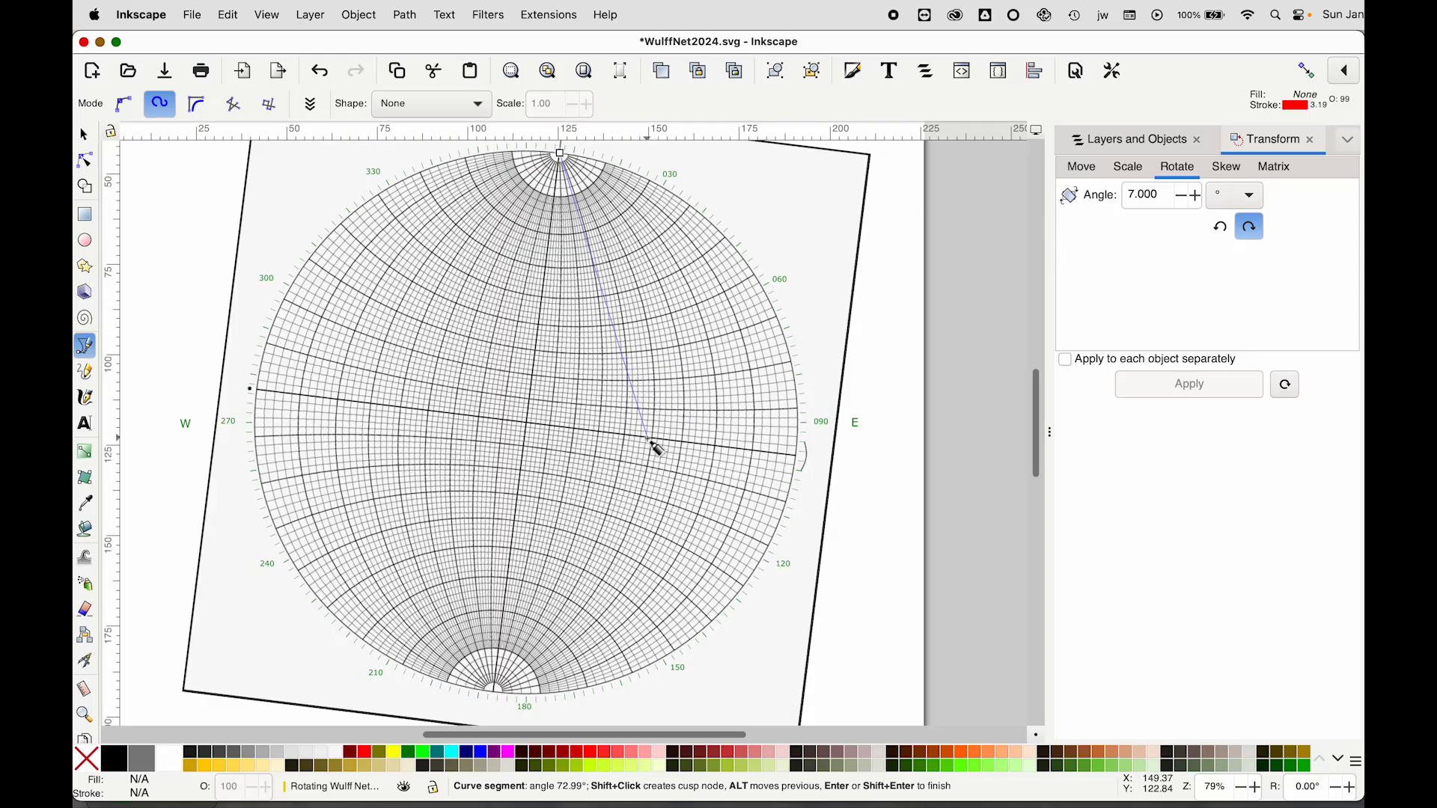
left_click(647, 439)
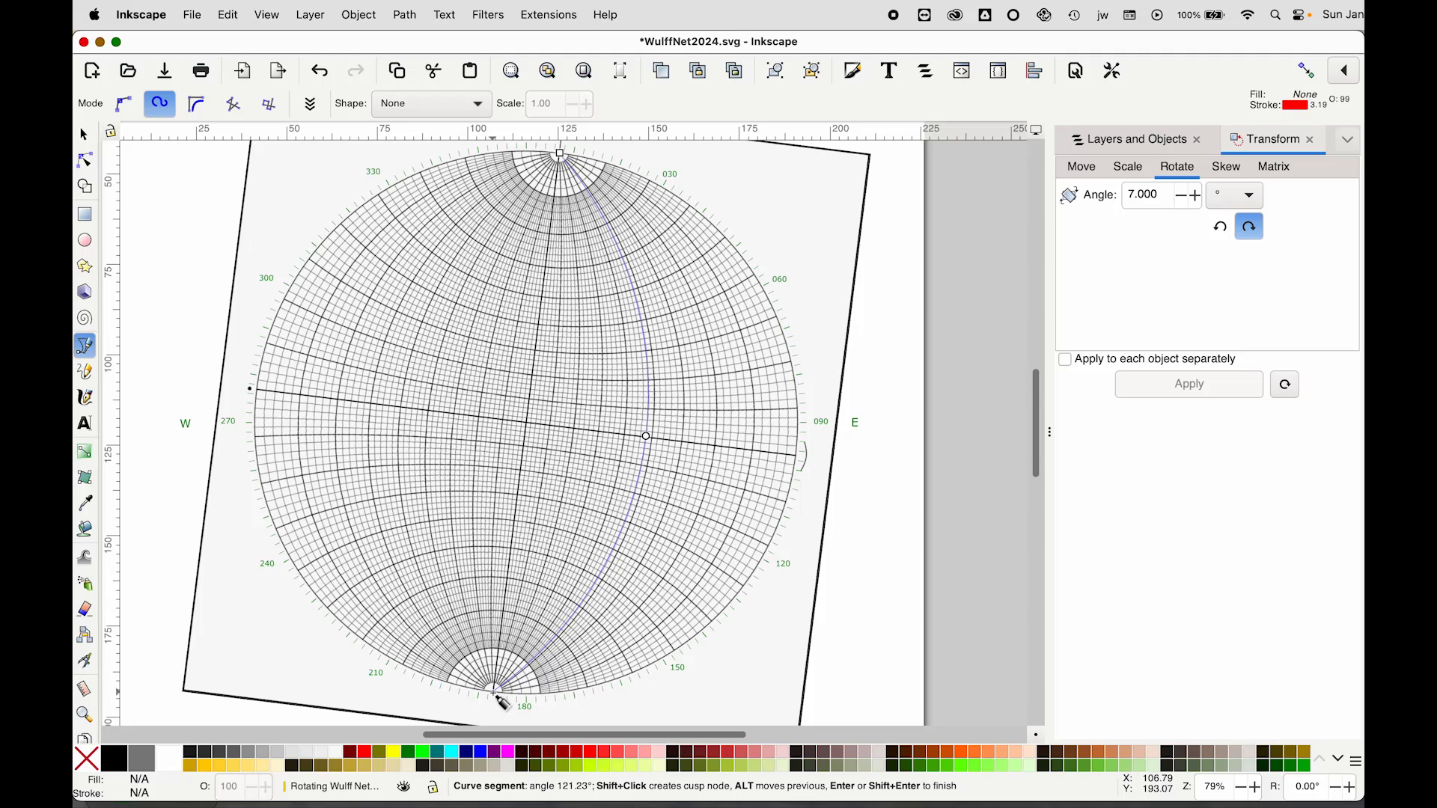
left_click_drag(494, 693, 596, 713)
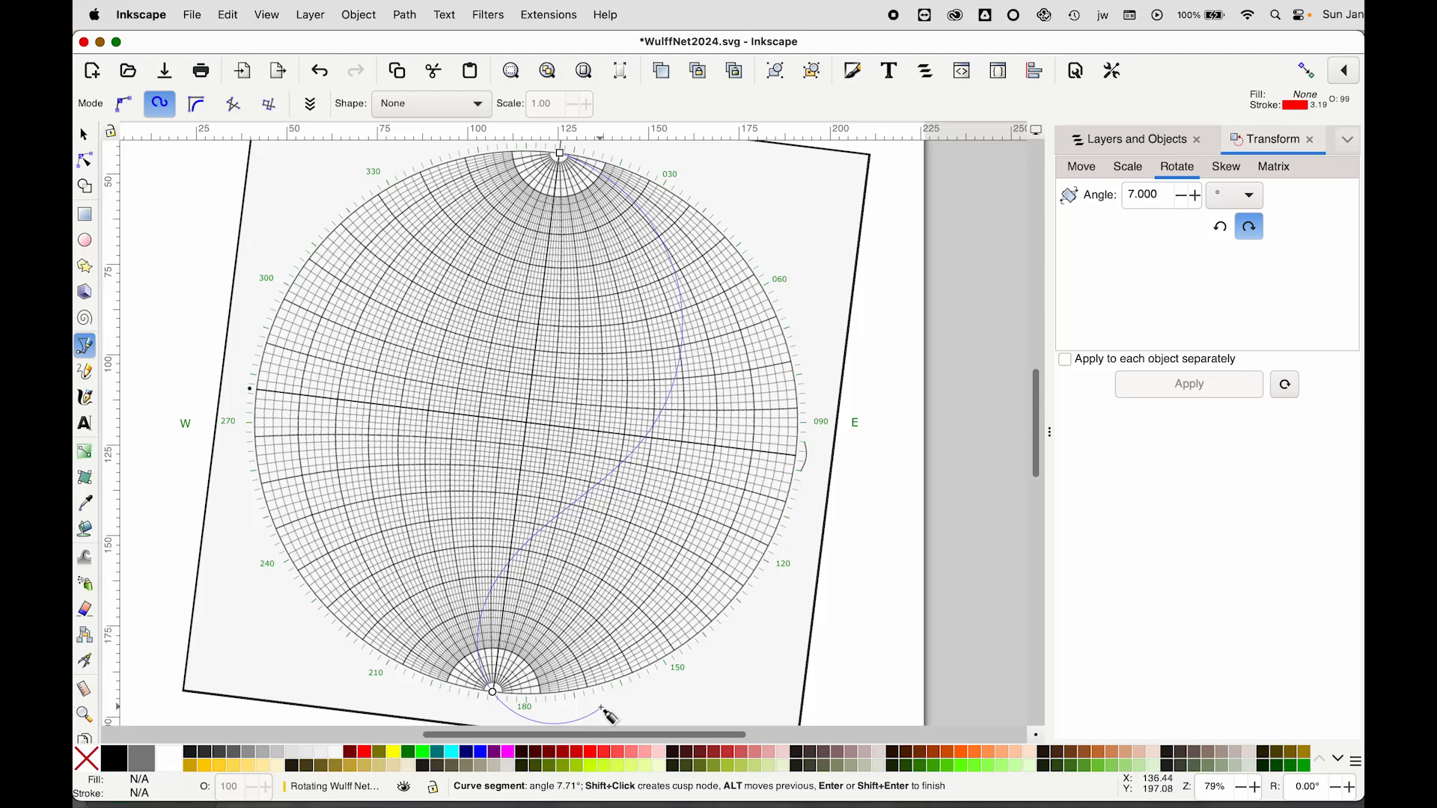
key("Return")
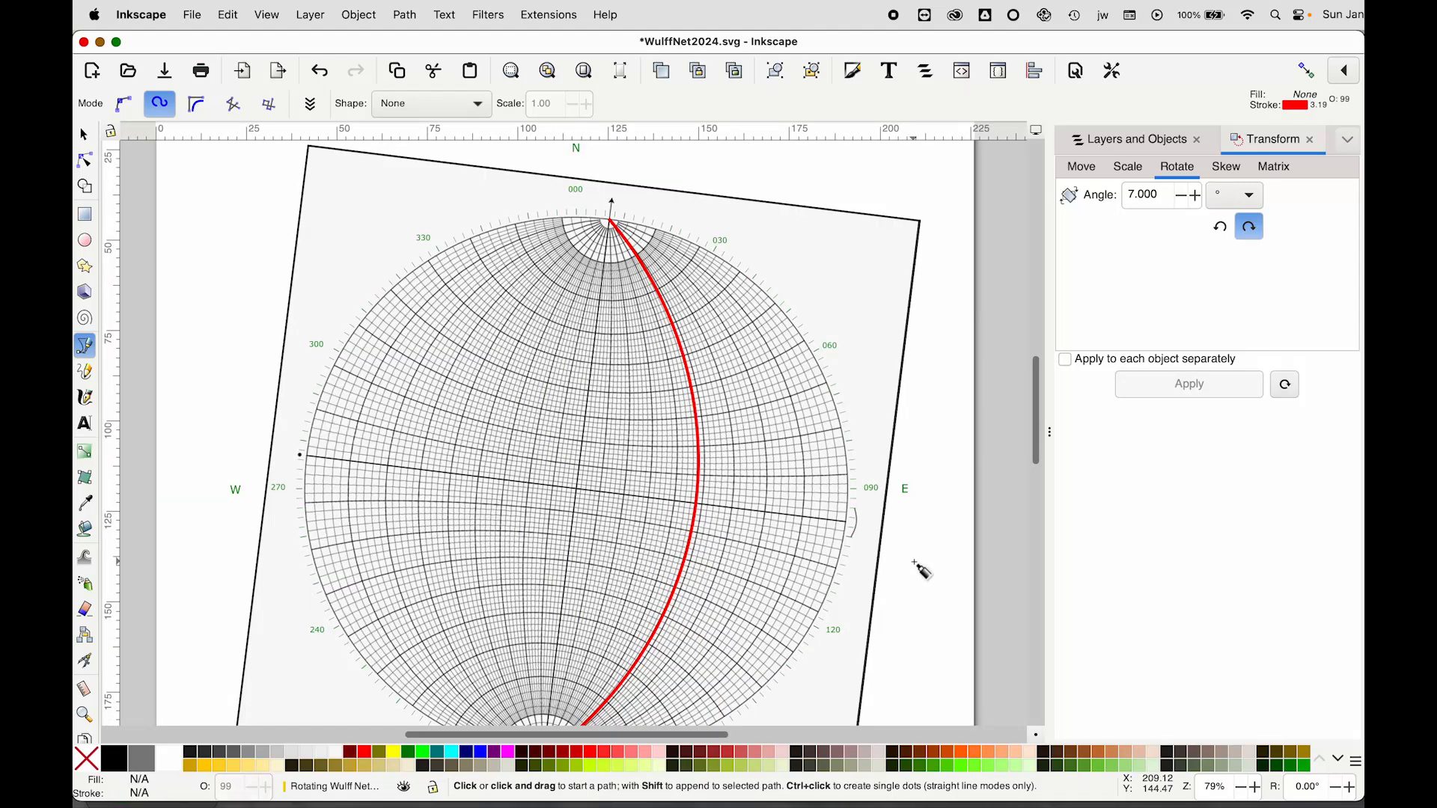
Clone the red cross symbol and move the clone onto the net's east–west line west of centre
key("minus")
key("minus")
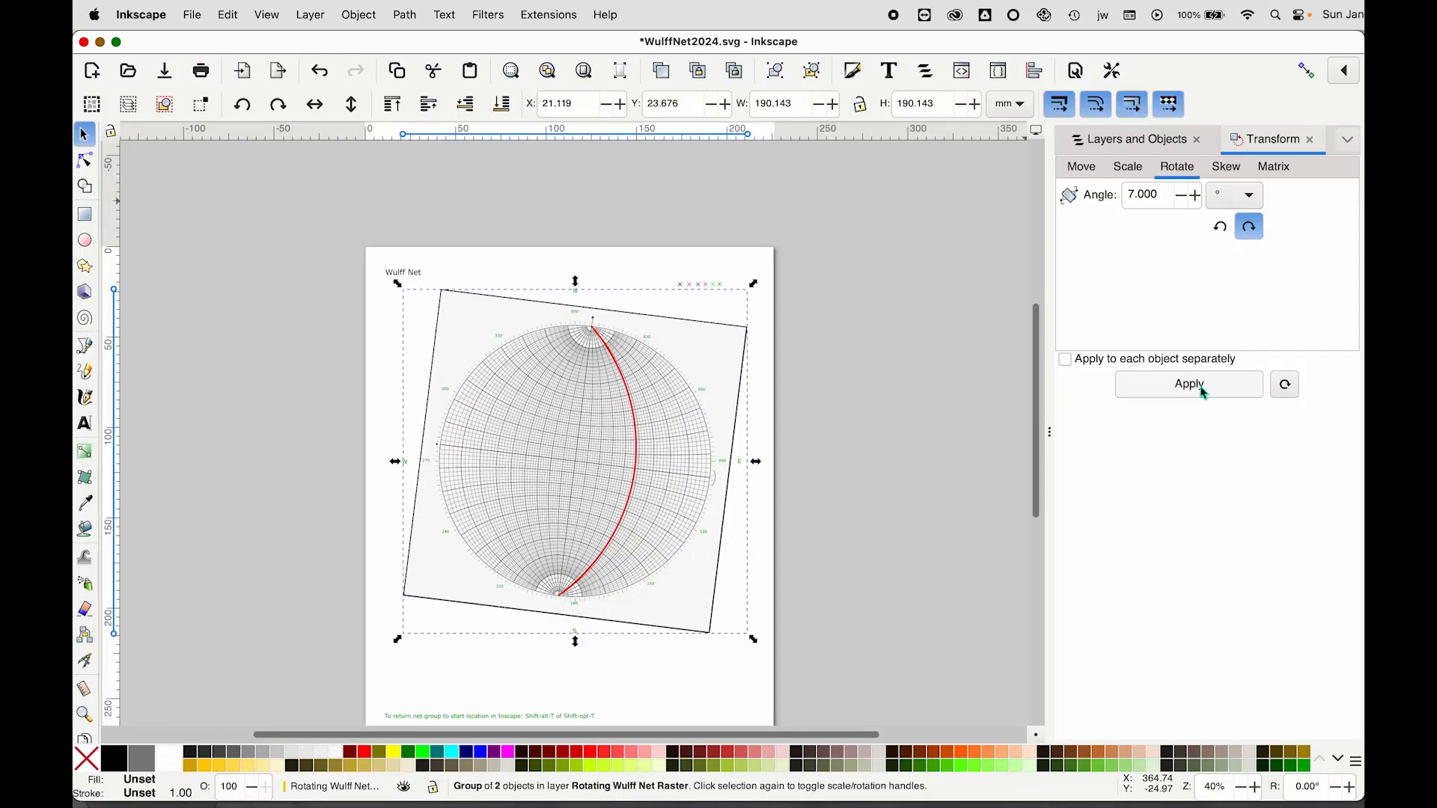
left_click(694, 288)
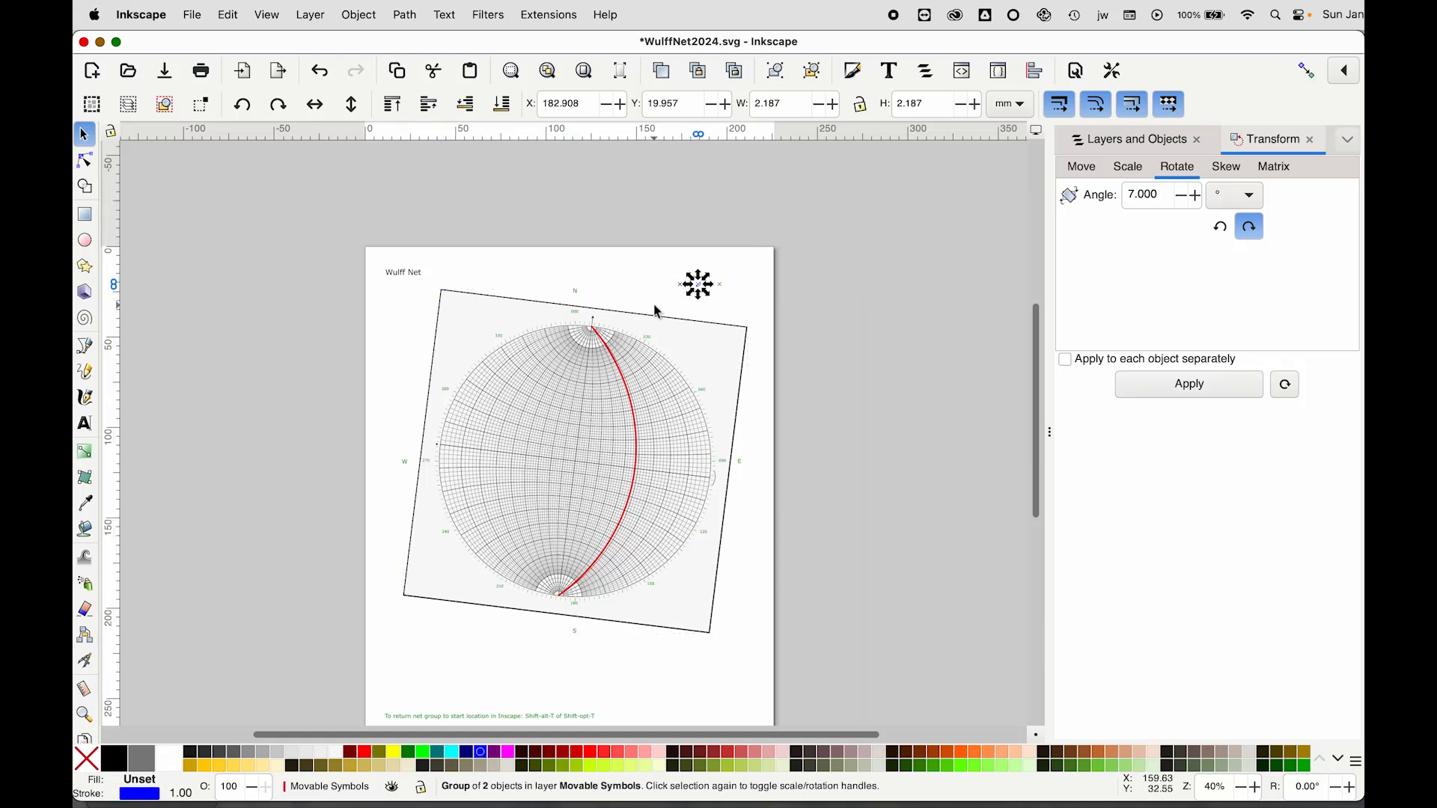
scroll(725, 282, "up", 5)
scroll(801, 202, "up", 2)
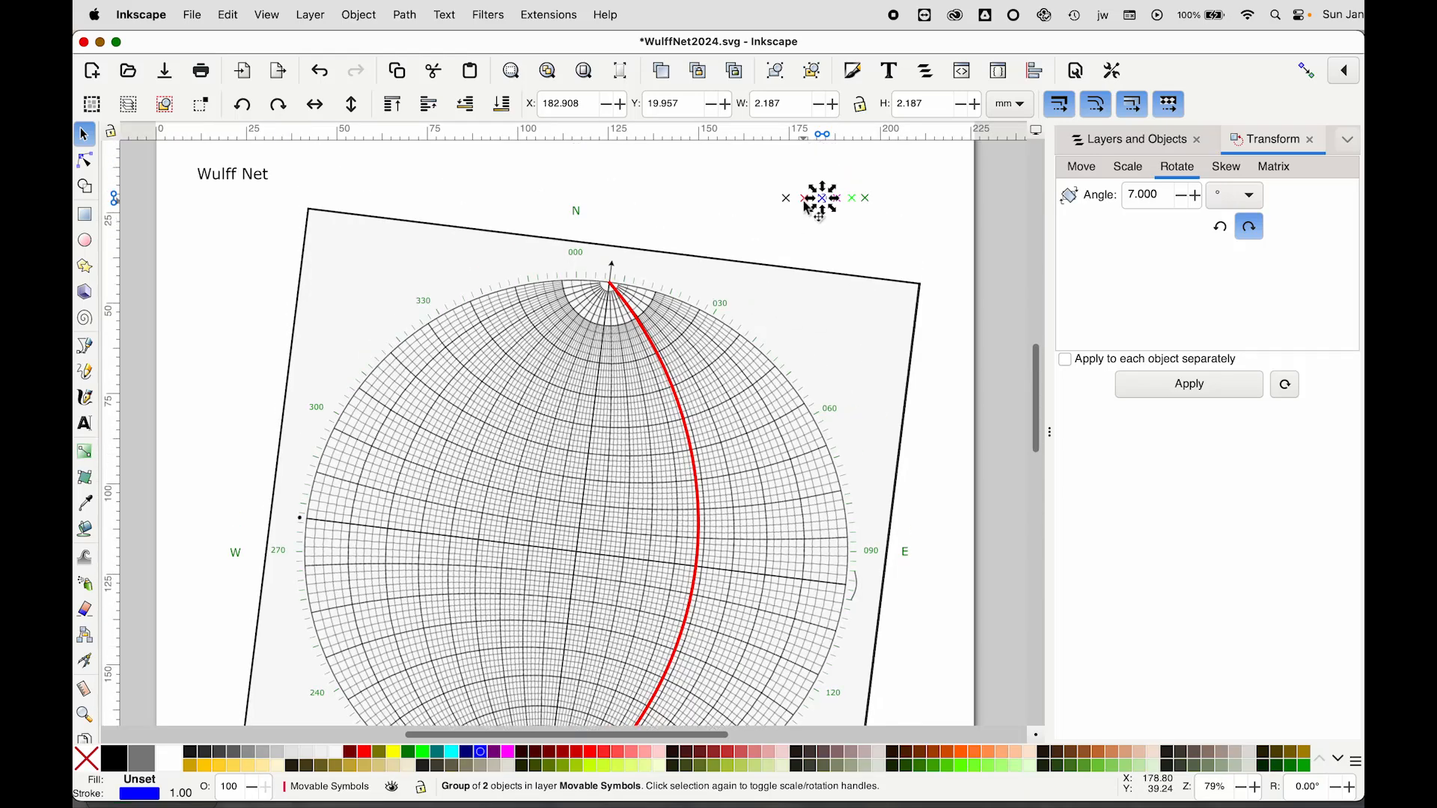
scroll(817, 213, "up", 1)
left_click(793, 261)
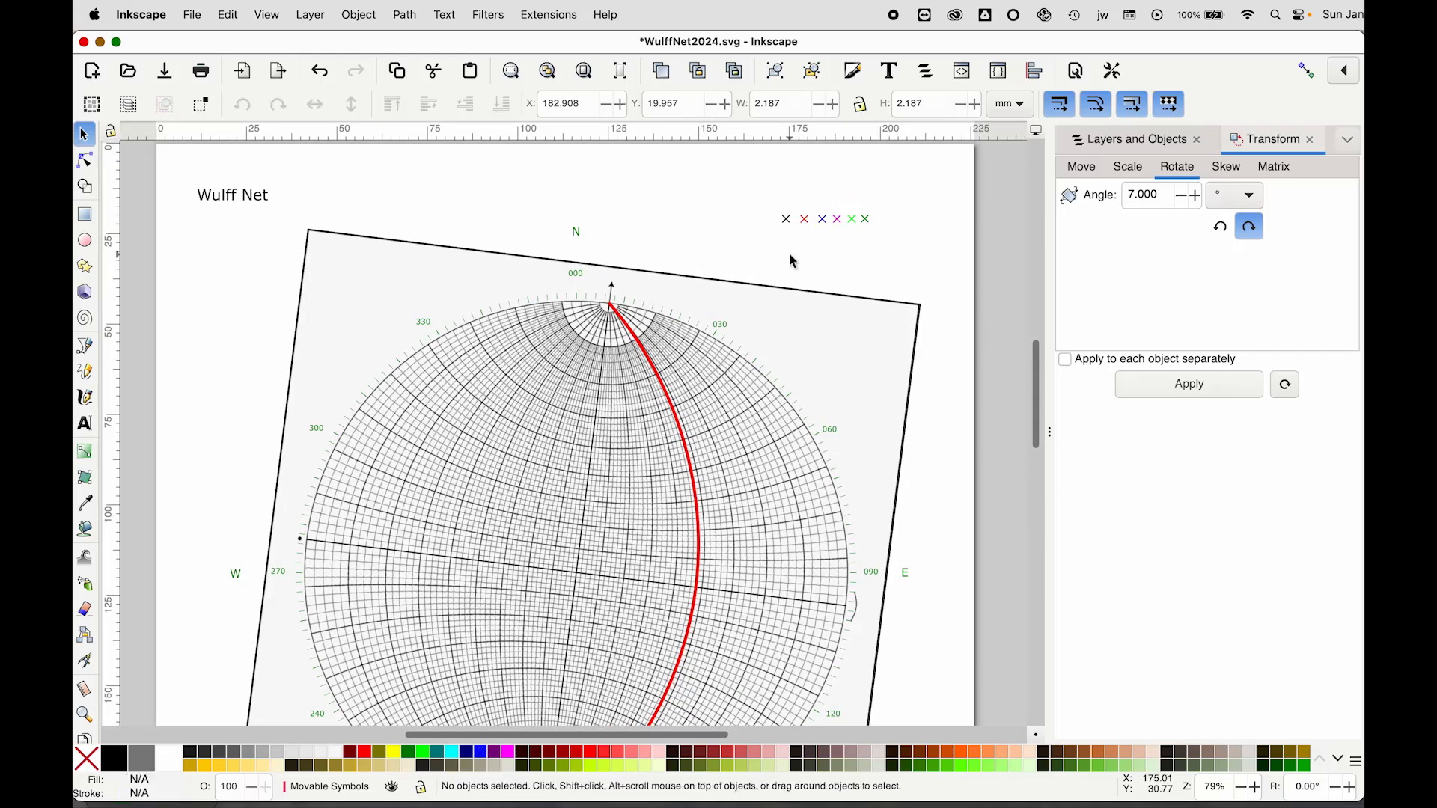
left_click(805, 221)
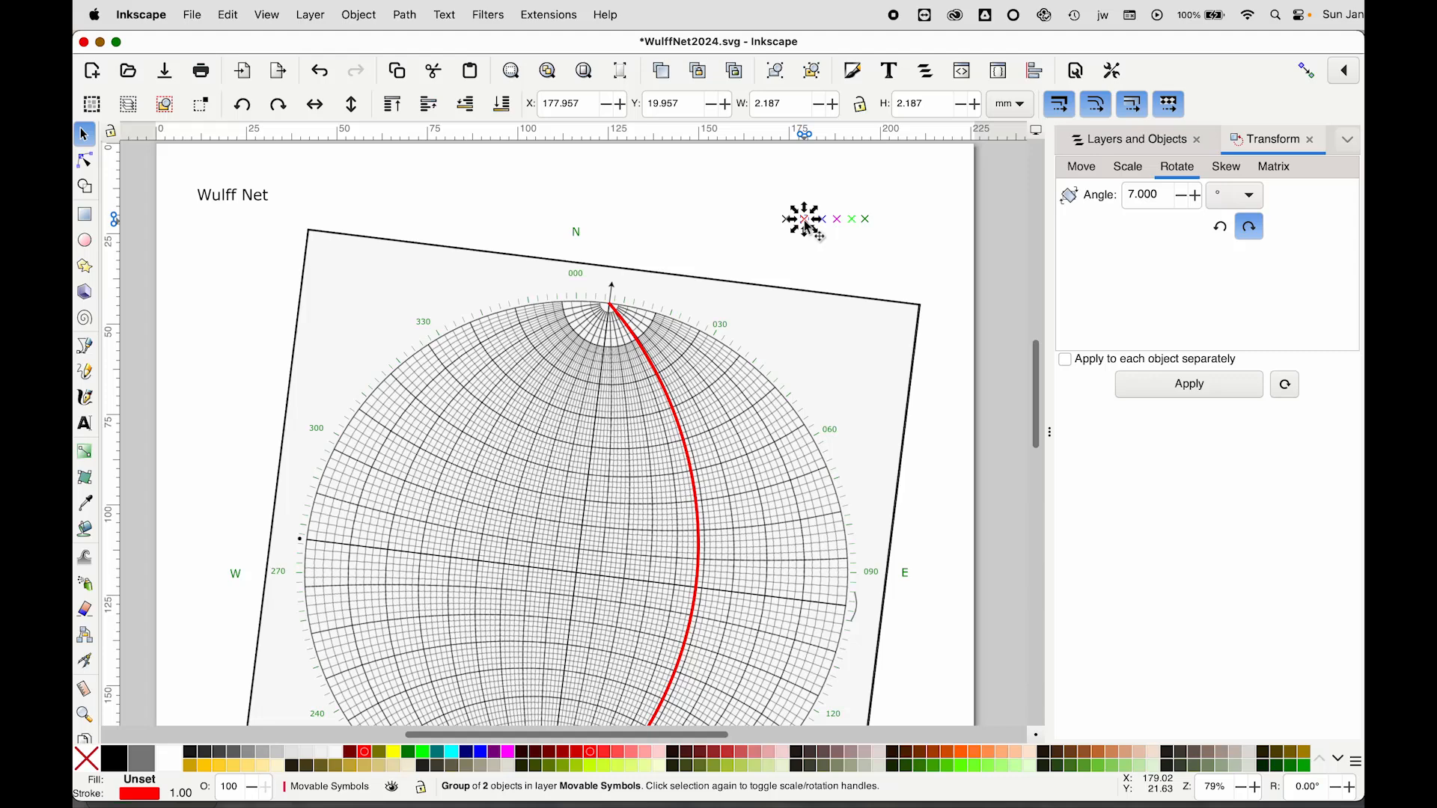
left_click(699, 73)
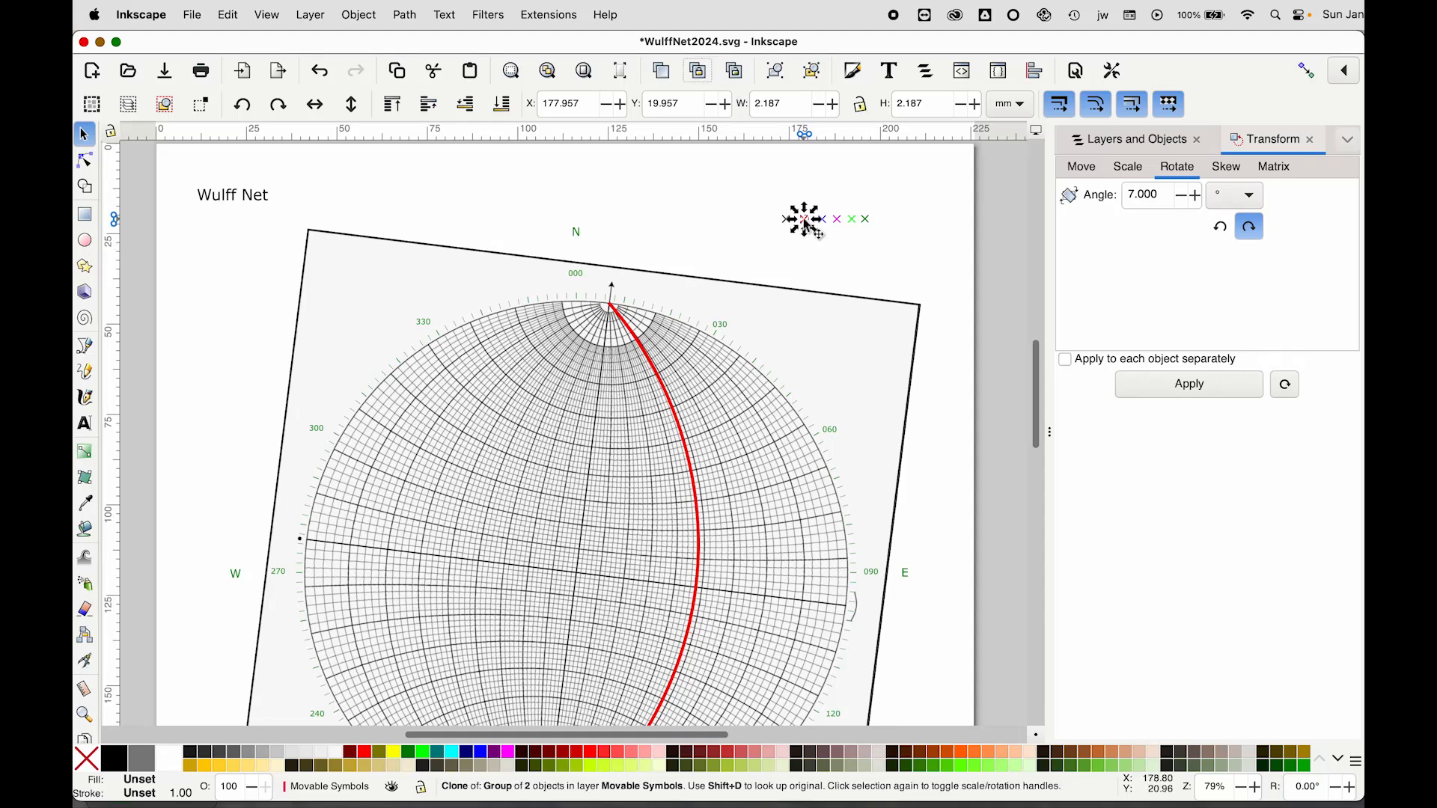
mouse_move(806, 223)
left_mouse_down()
mouse_move(763, 273)
mouse_move(602, 568)
mouse_move(574, 574)
left_mouse_up()
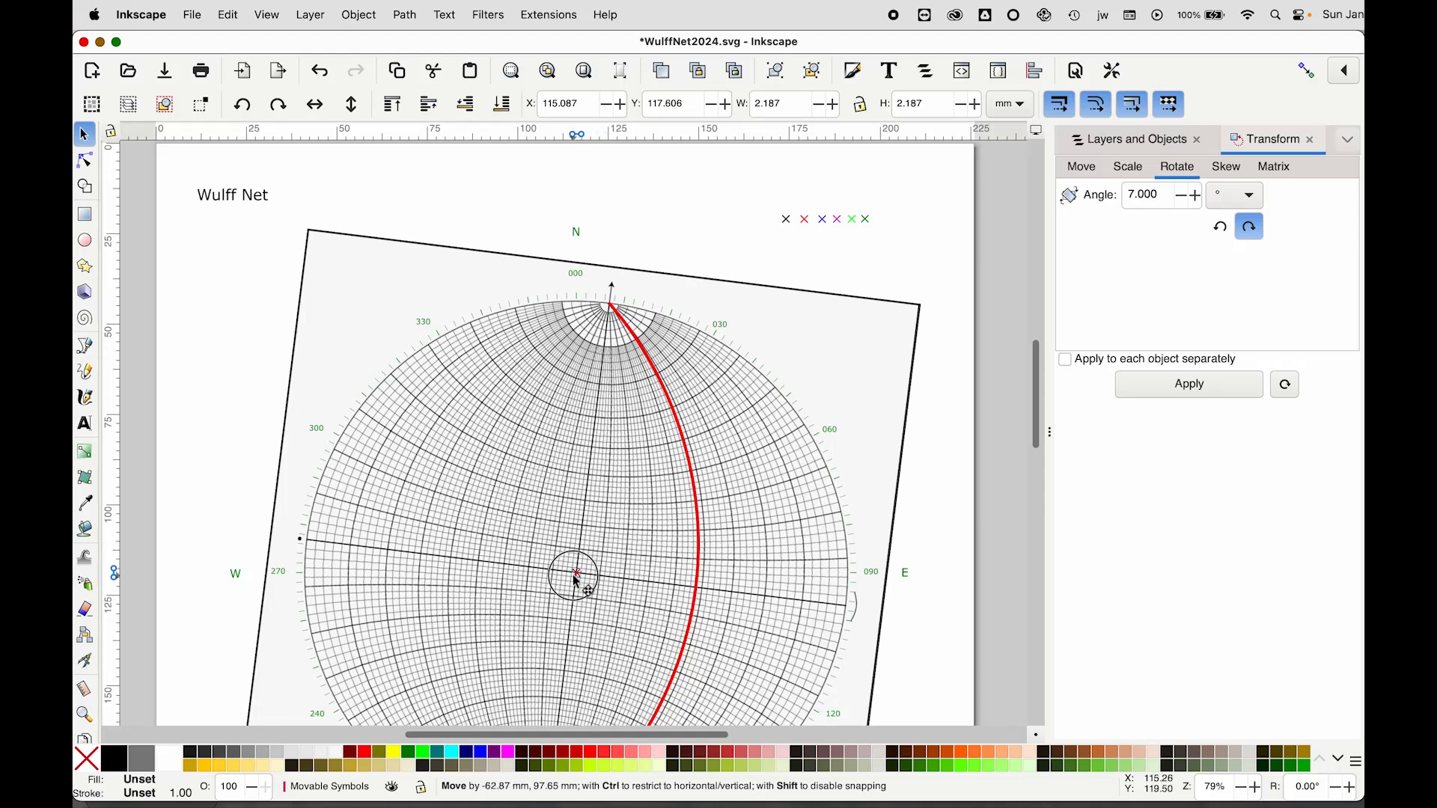
mouse_move(576, 580)
left_mouse_down()
mouse_move(698, 596)
mouse_move(473, 569)
left_mouse_up()
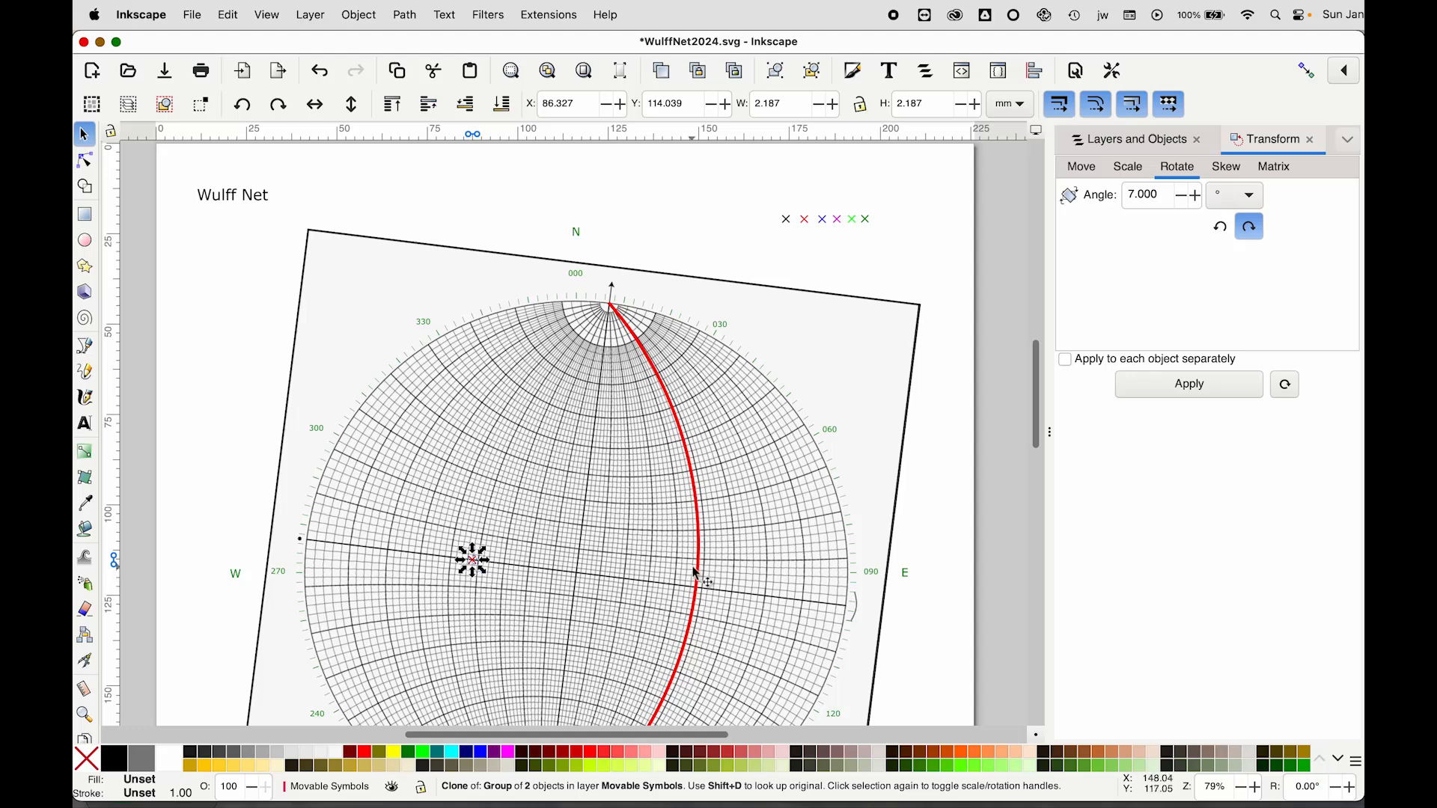
key("Right")
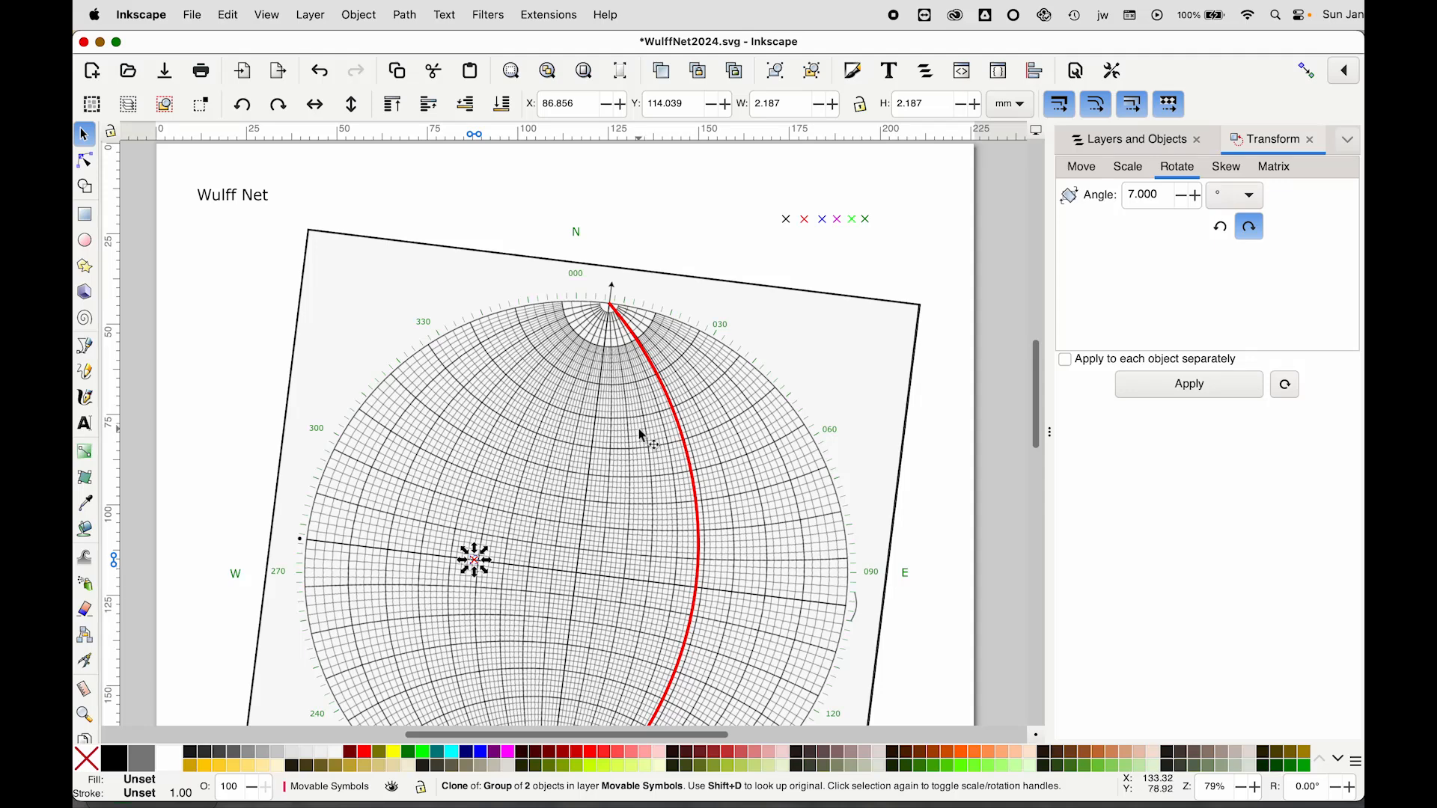
Inspect the drawn great circle's nodes with the Node tool
left_click(632, 333)
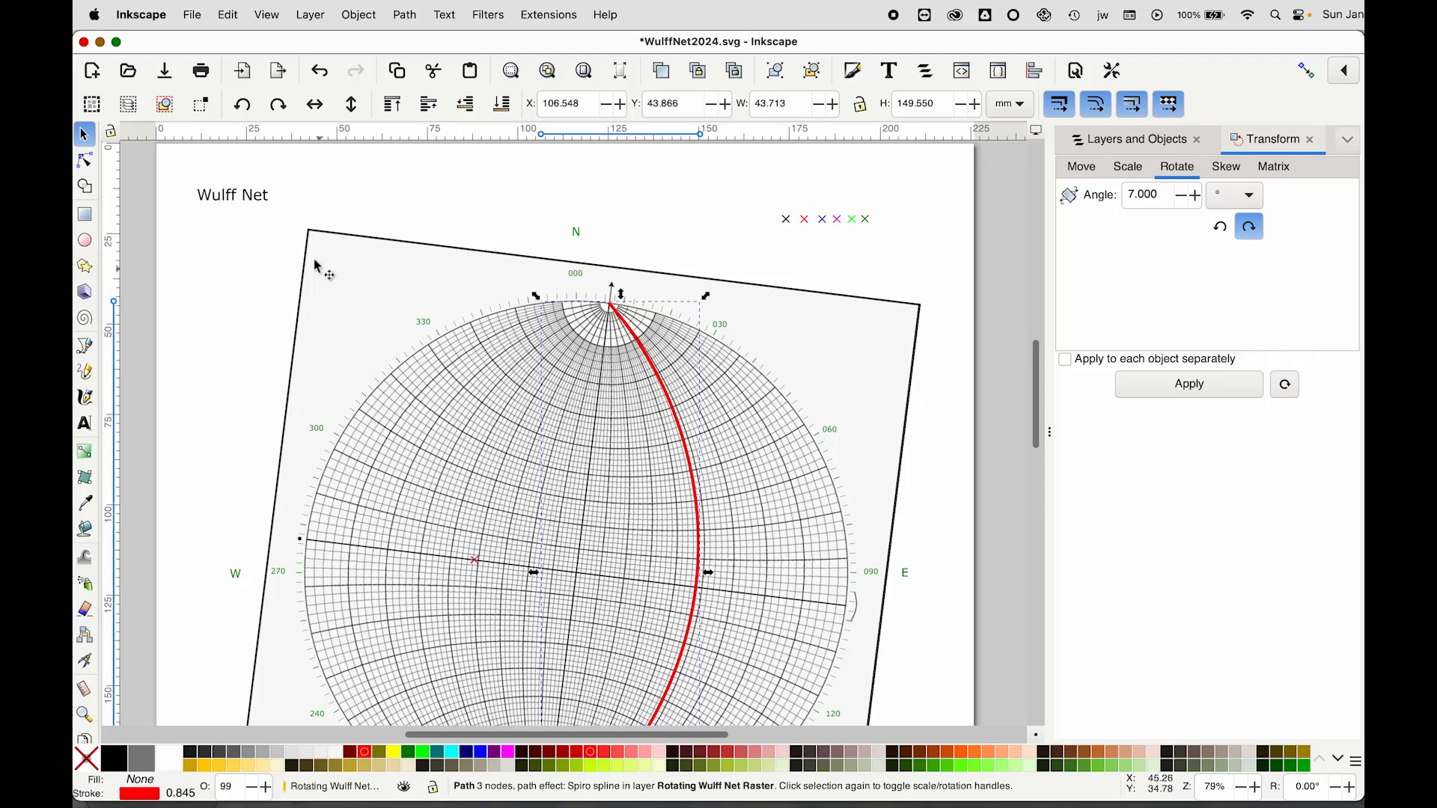
left_click(86, 162)
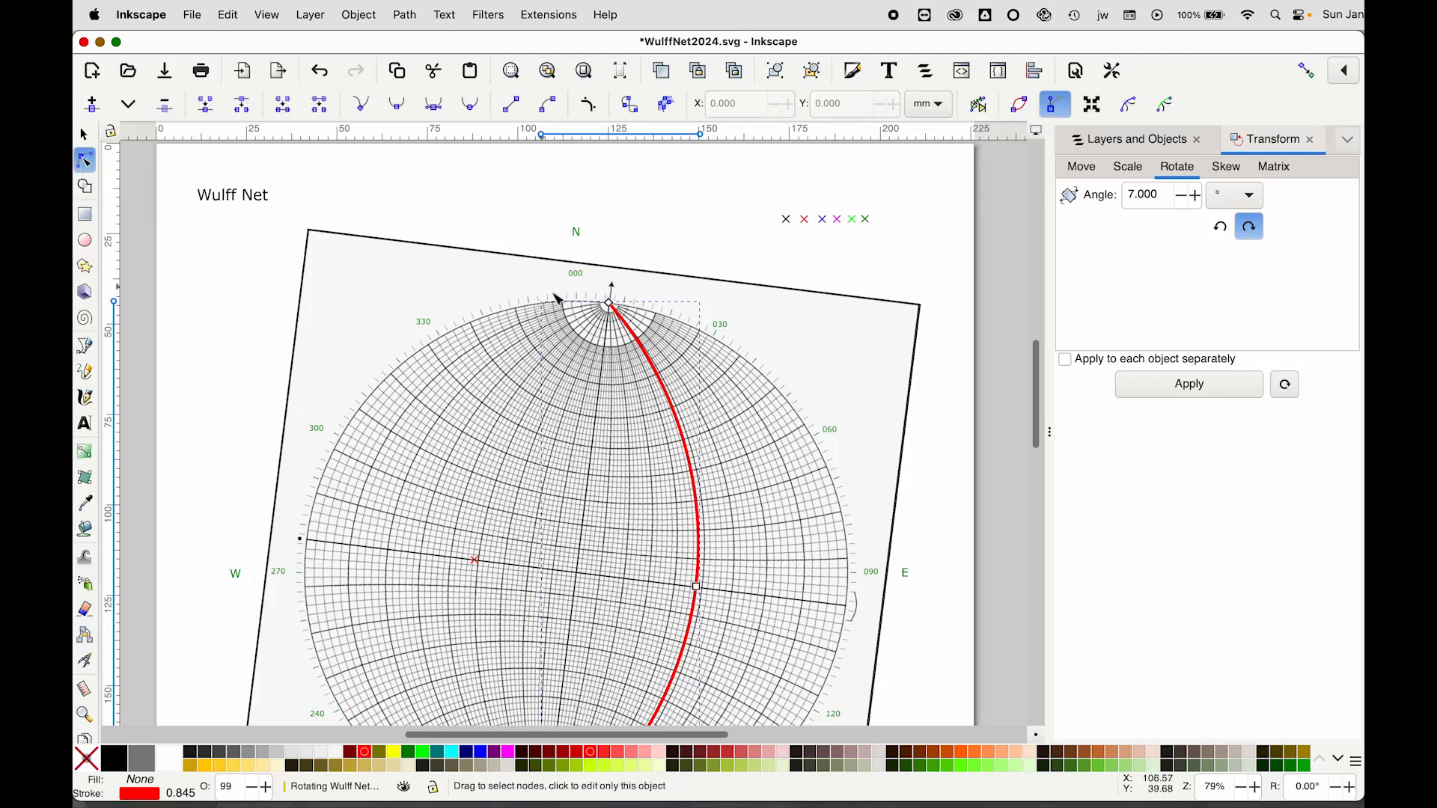
left_click(609, 303)
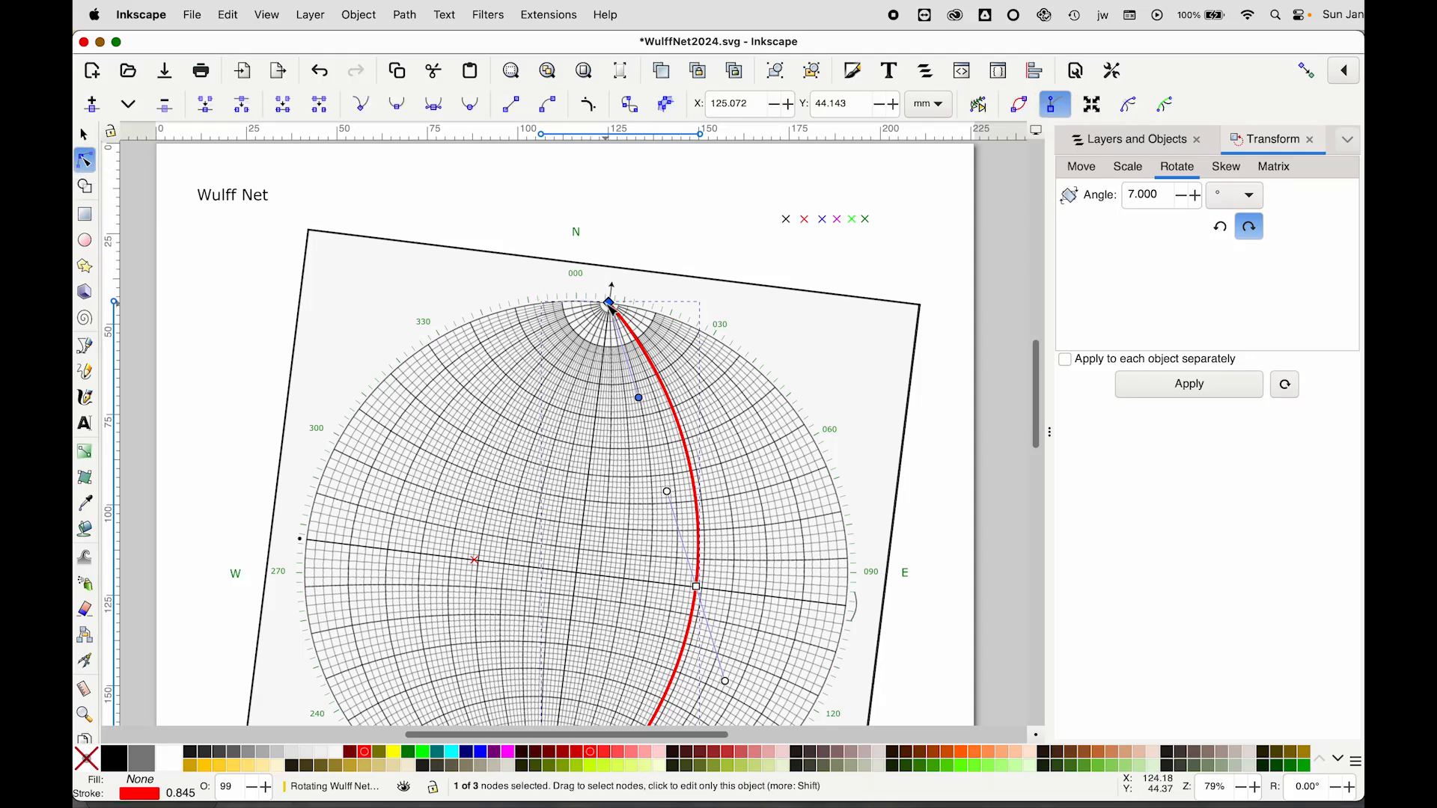
left_click(697, 587)
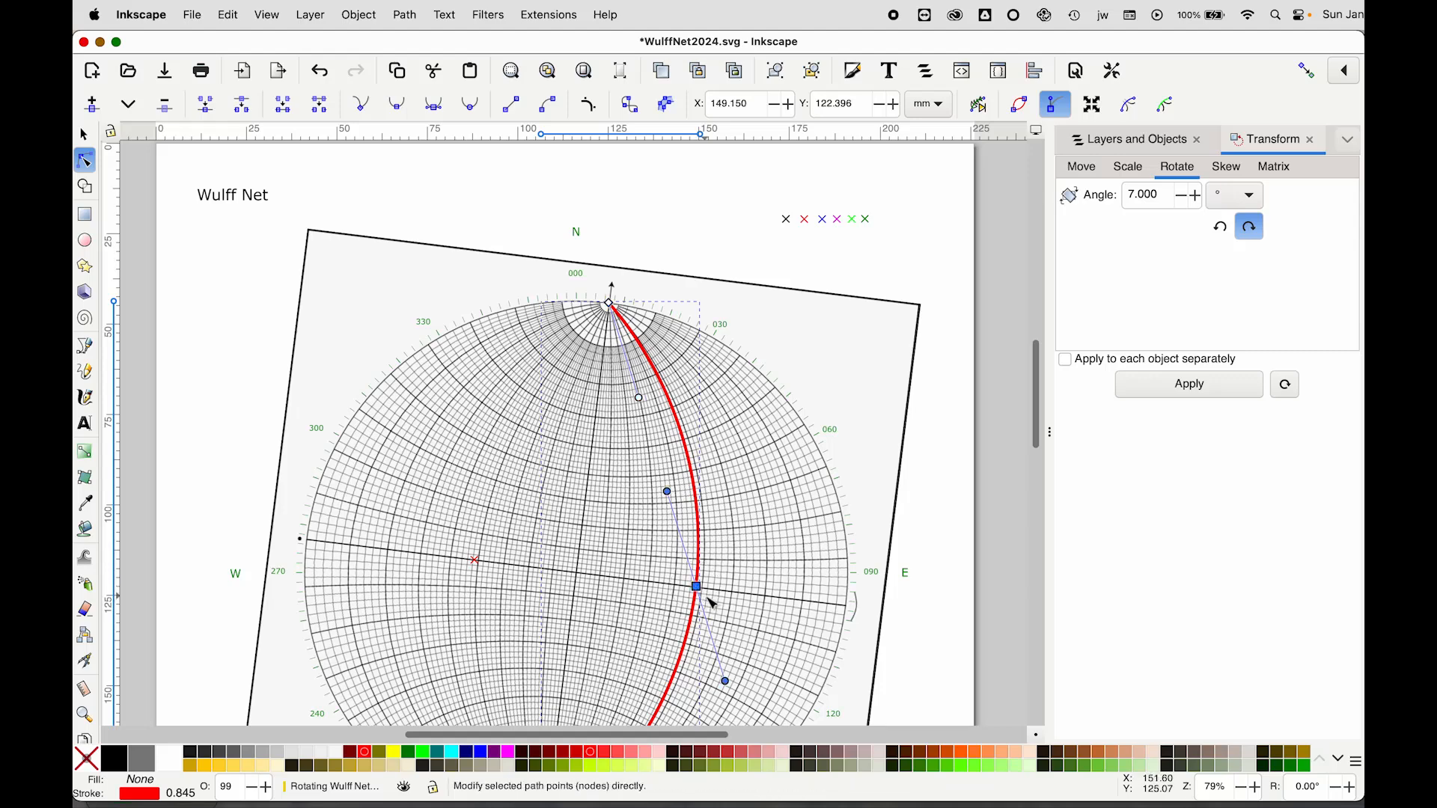
scroll(565, 627, "down", 5)
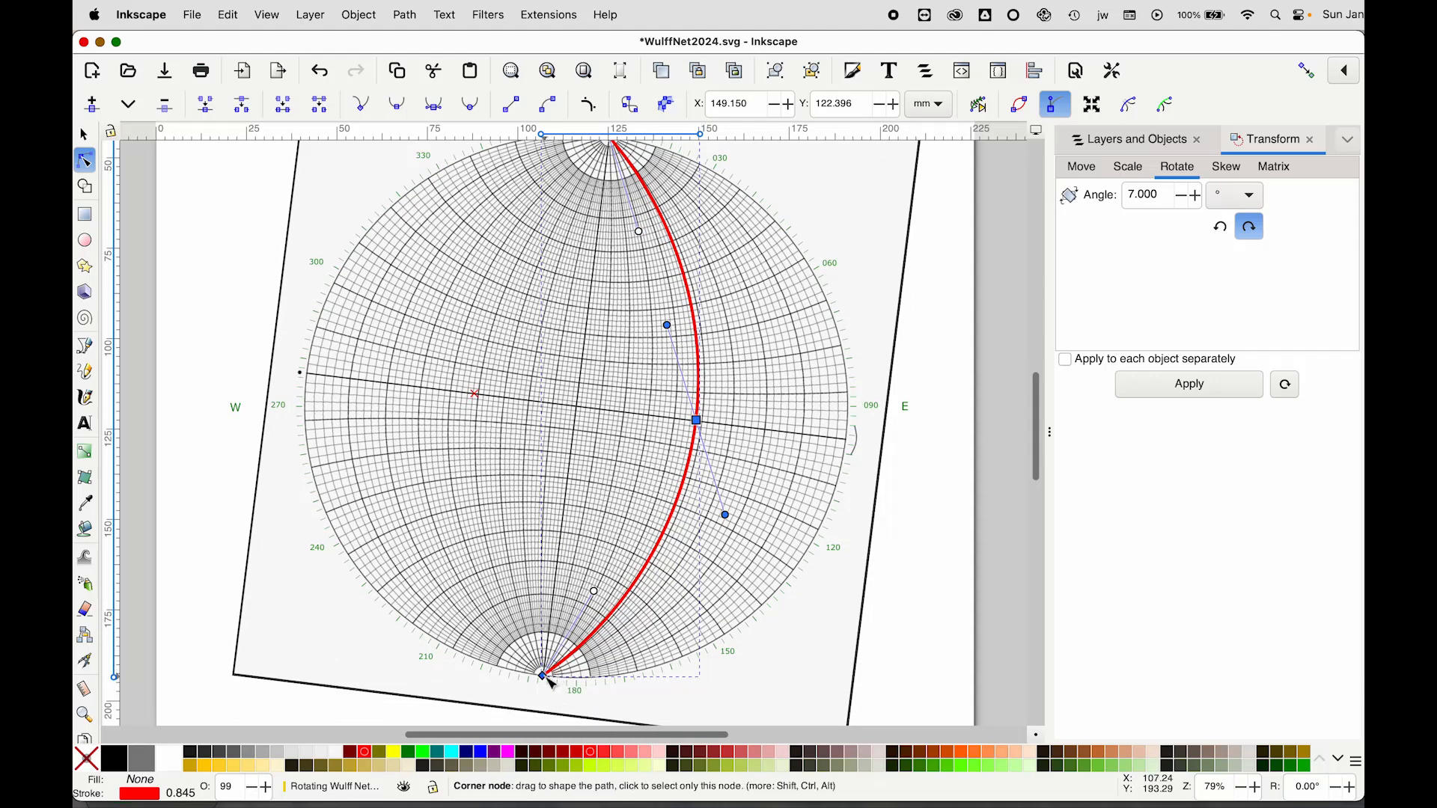
left_click(544, 676)
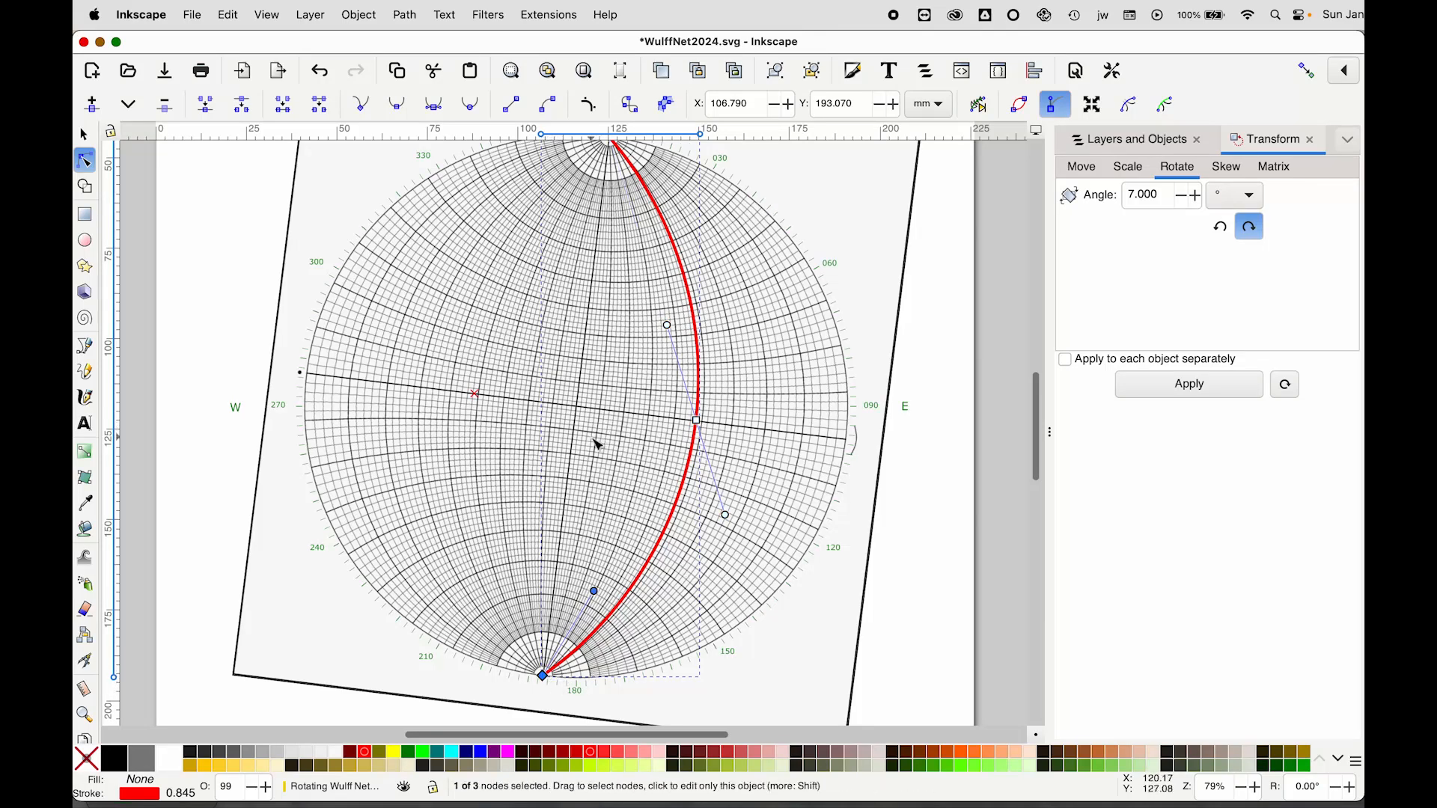
scroll(599, 444, "up", 2)
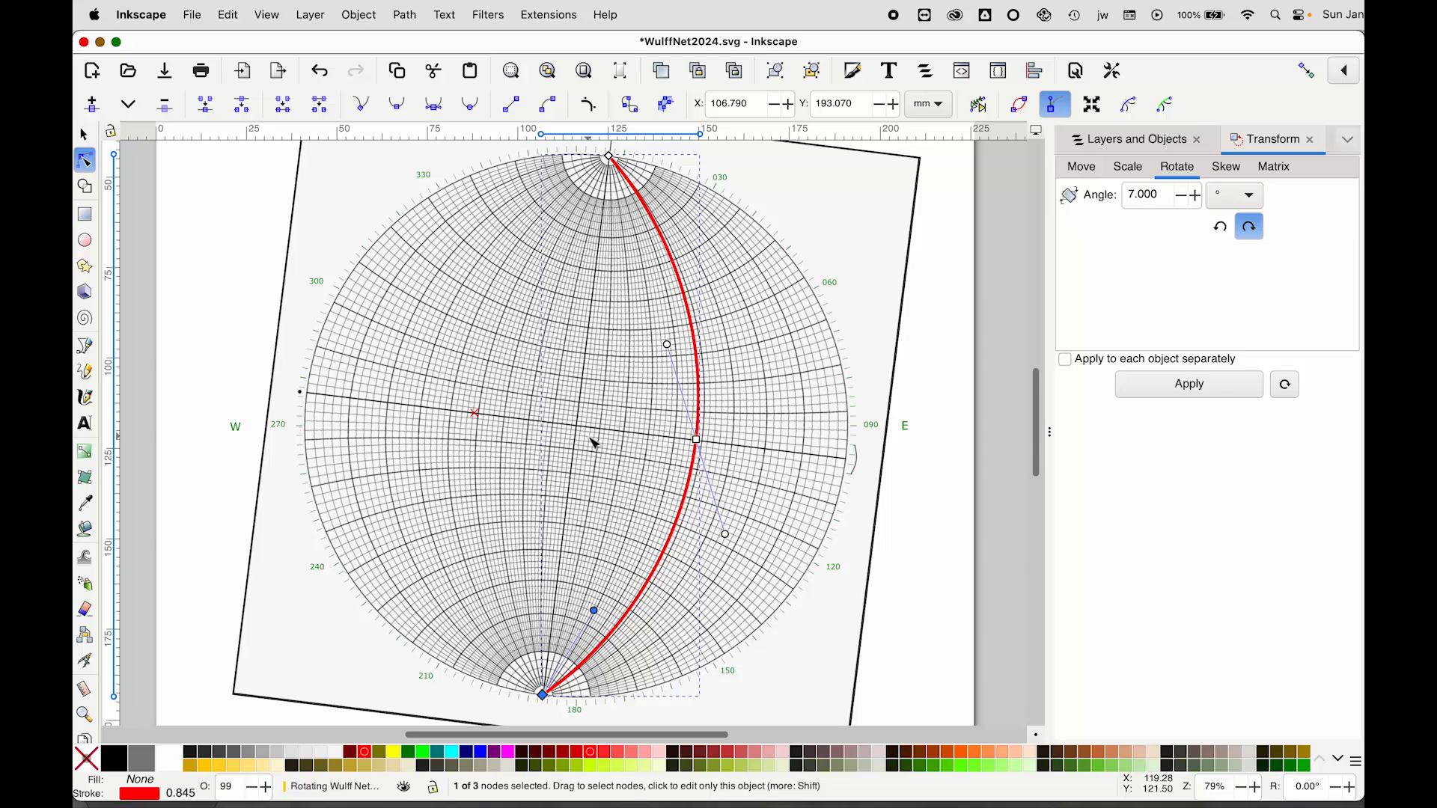
key("minus")
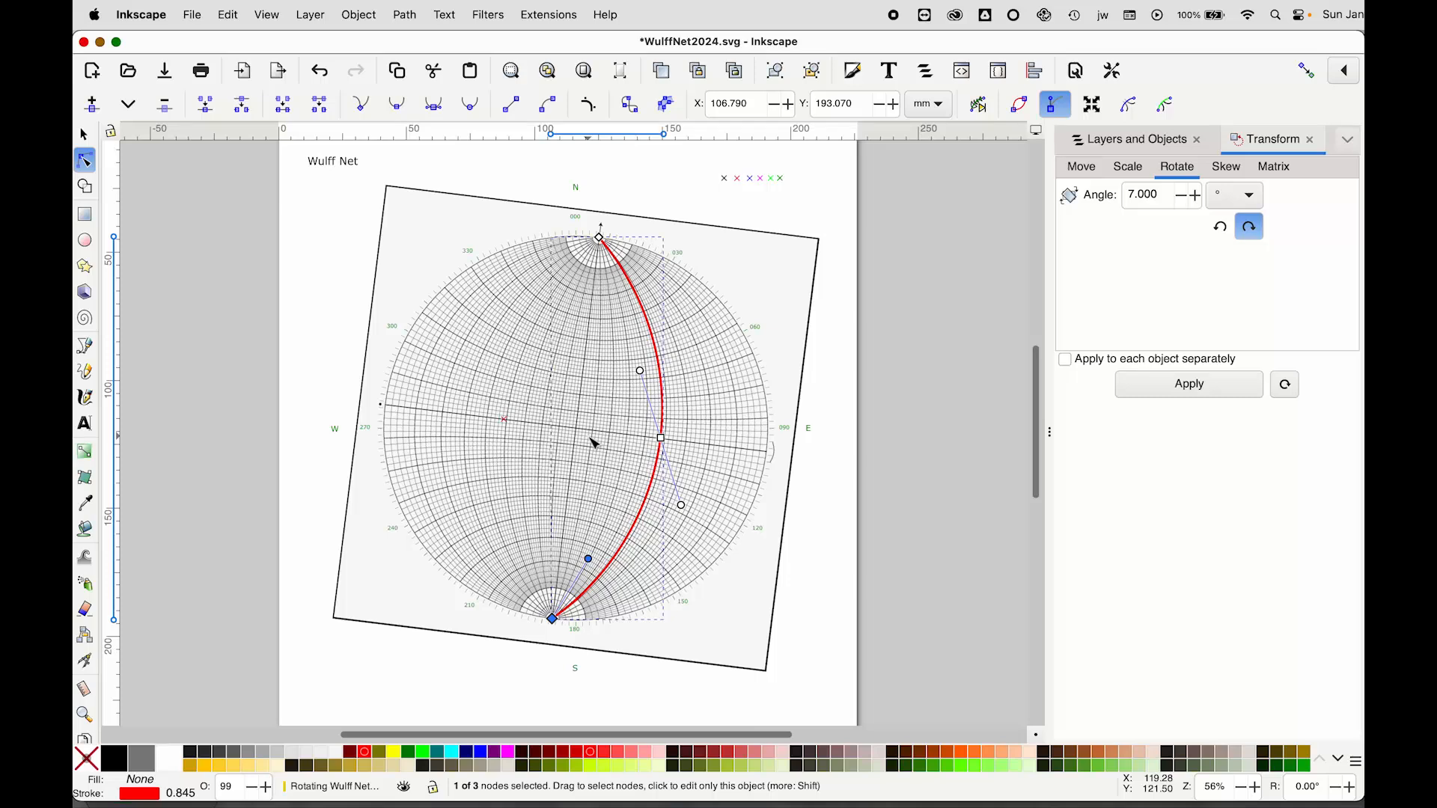
Move the drawn great-circle path to the Work layer
left_click(1118, 144)
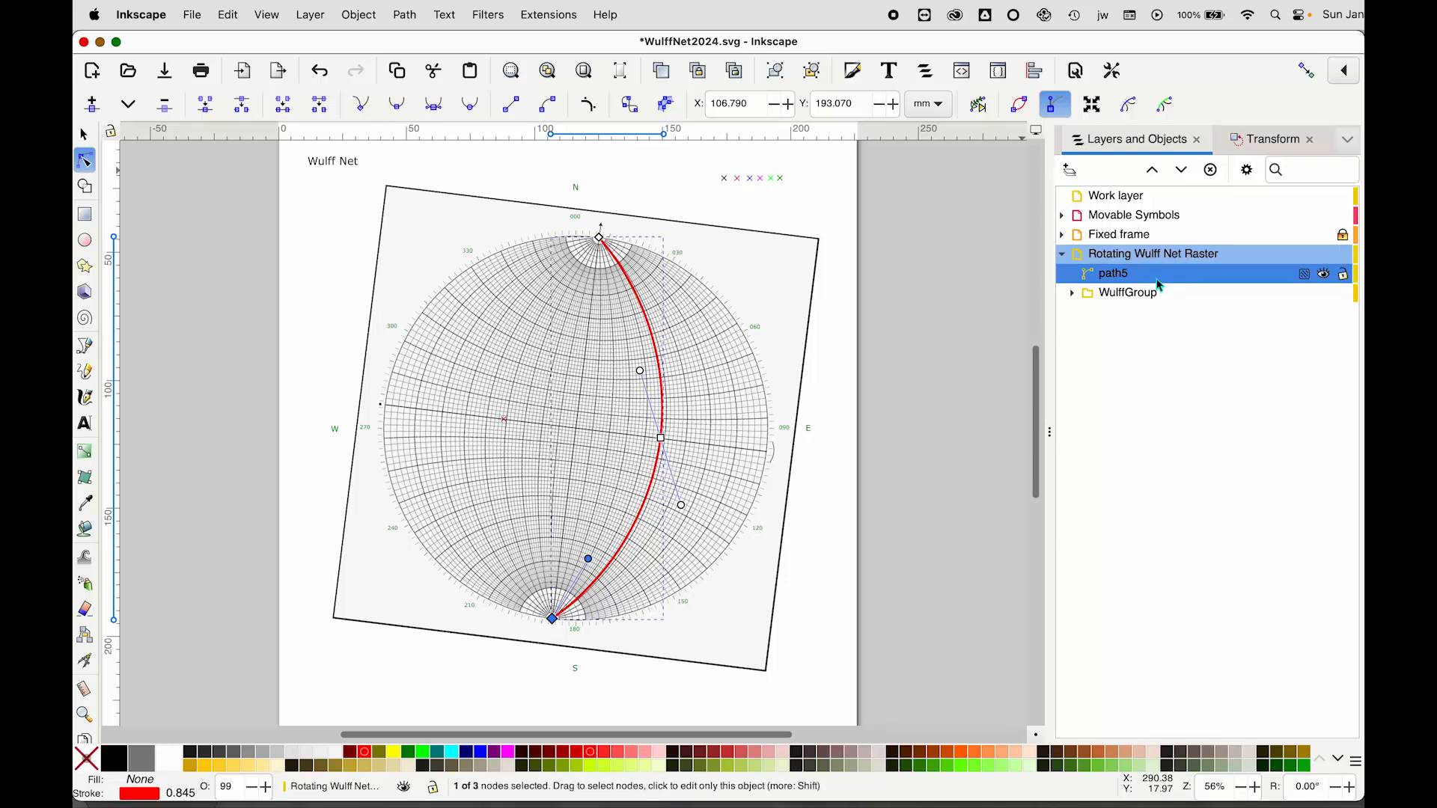
key("super+z")
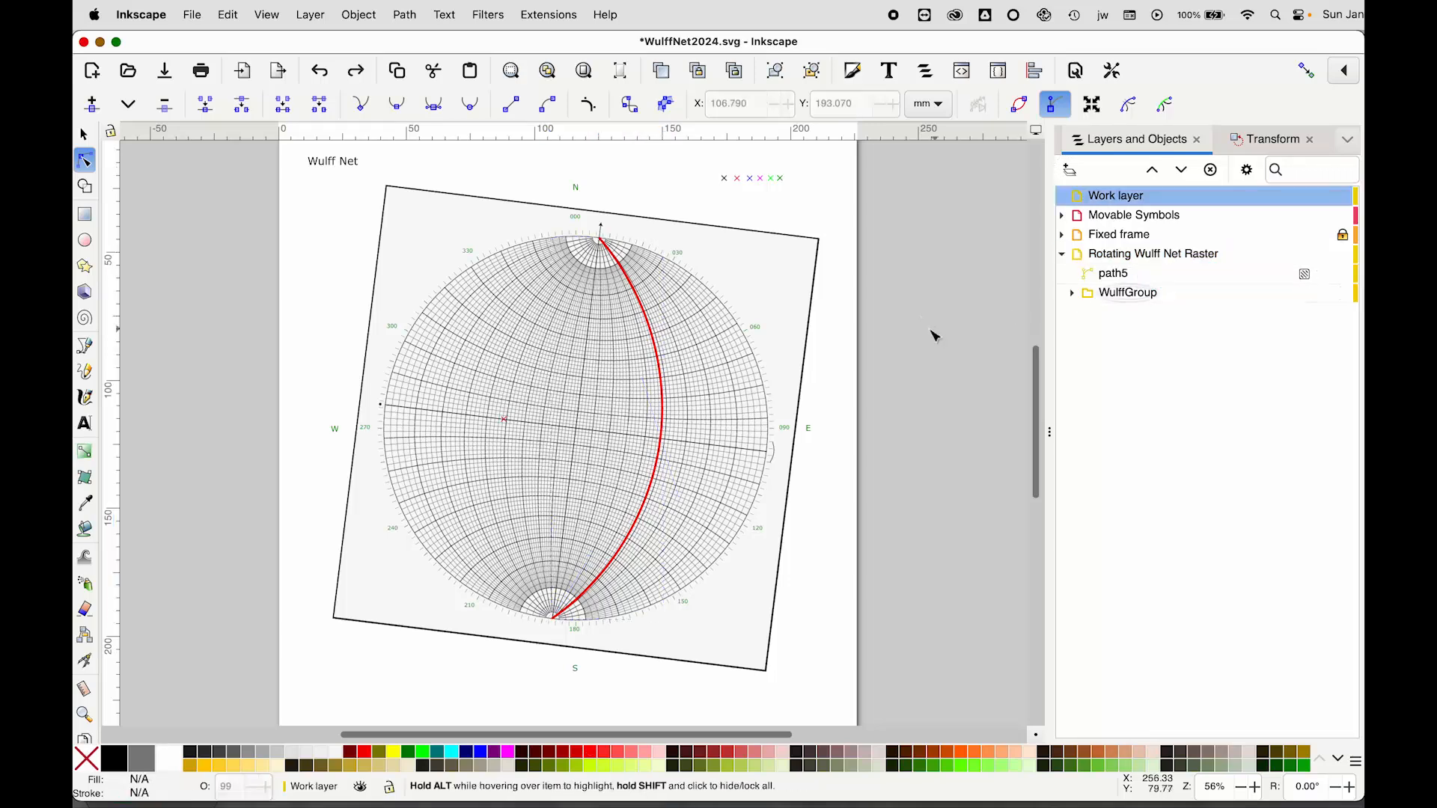
left_click(85, 137)
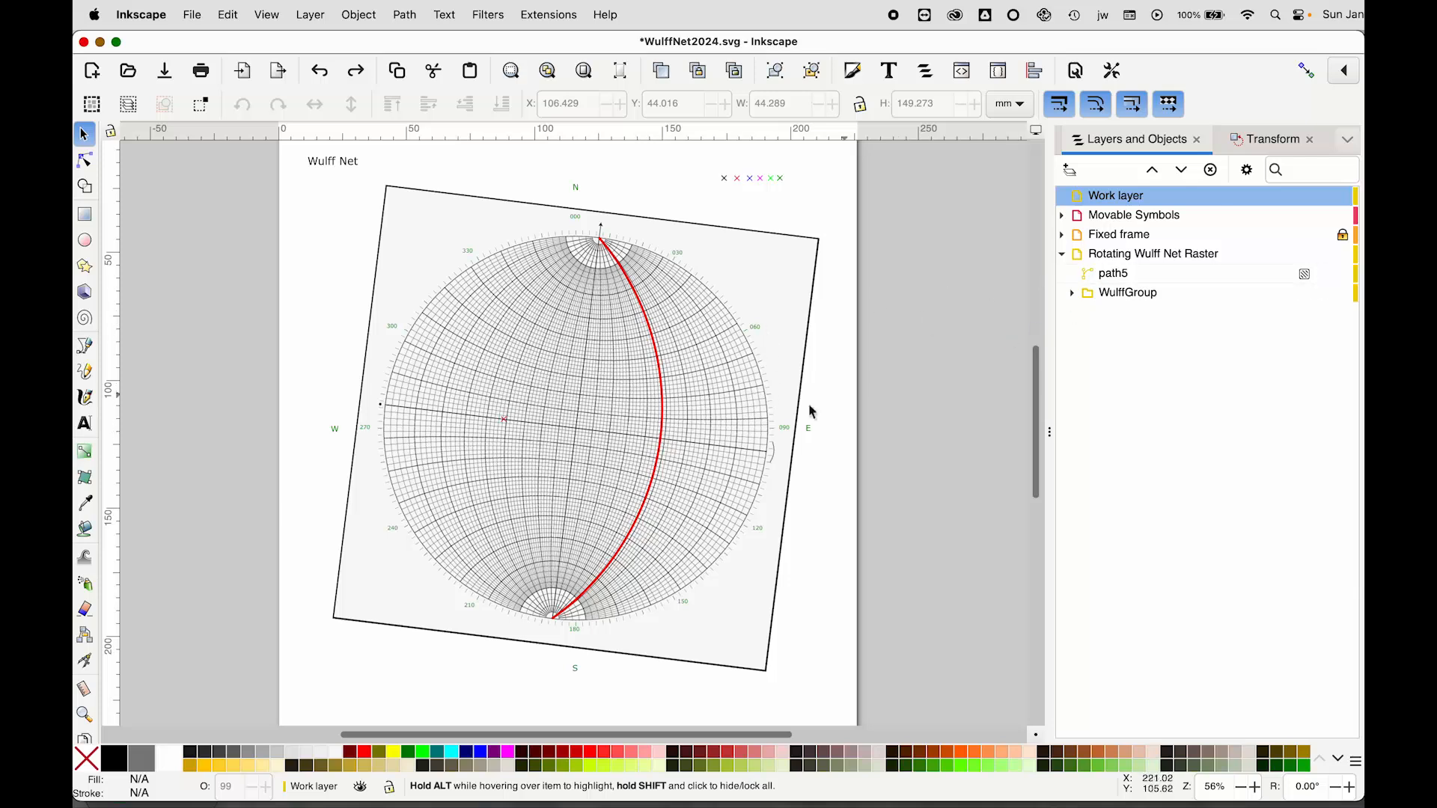
left_click(665, 423)
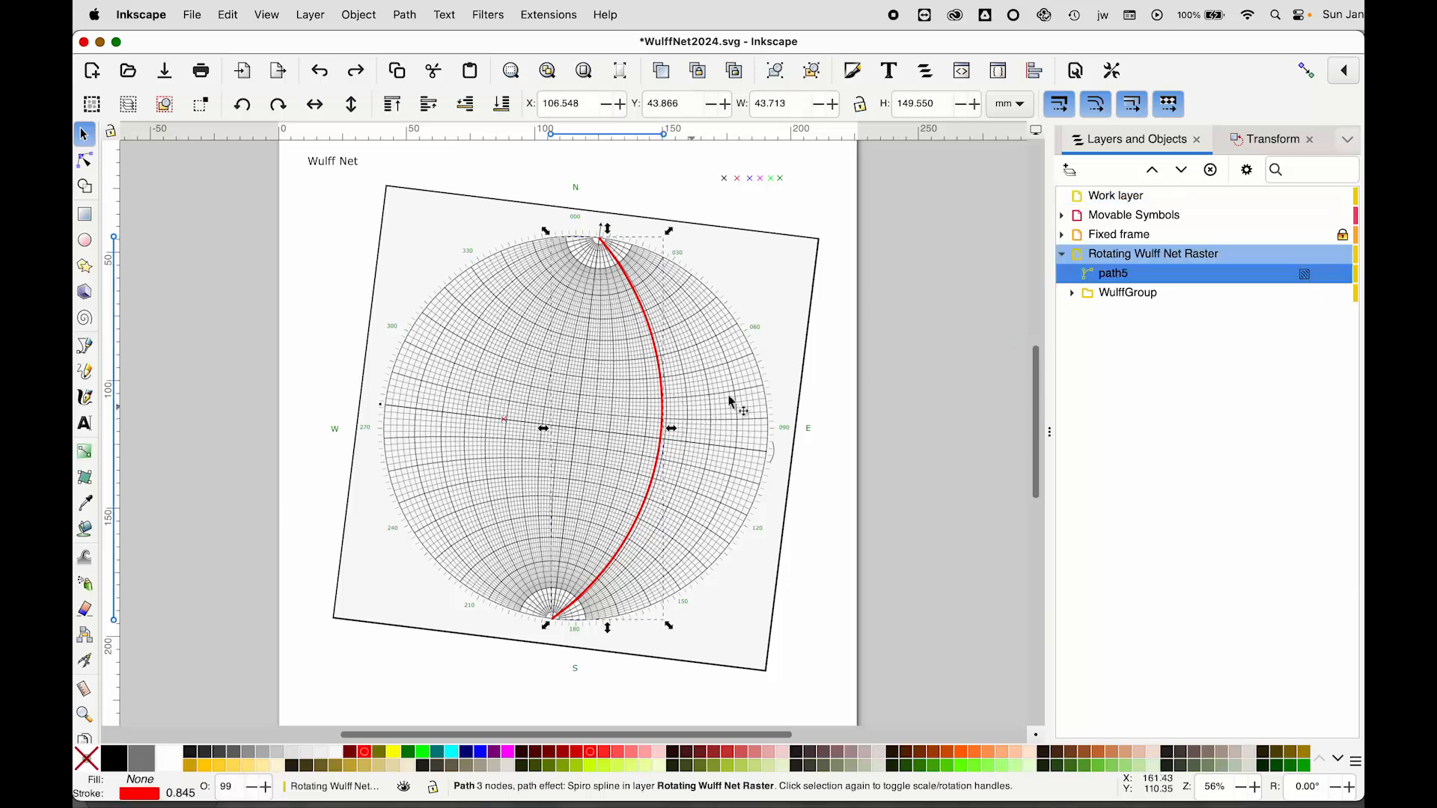
right_click(1165, 280)
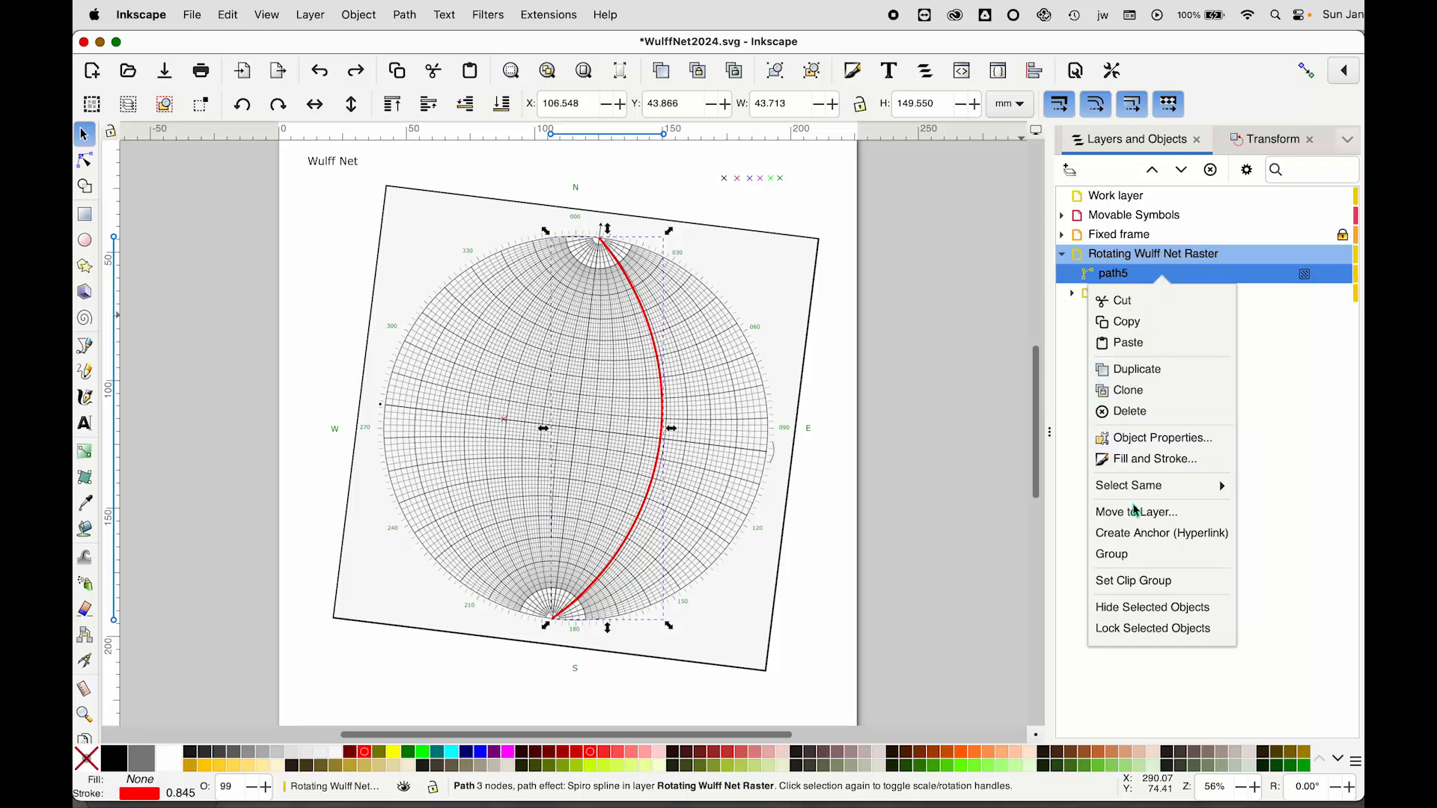
left_click(1137, 512)
left_click(732, 356)
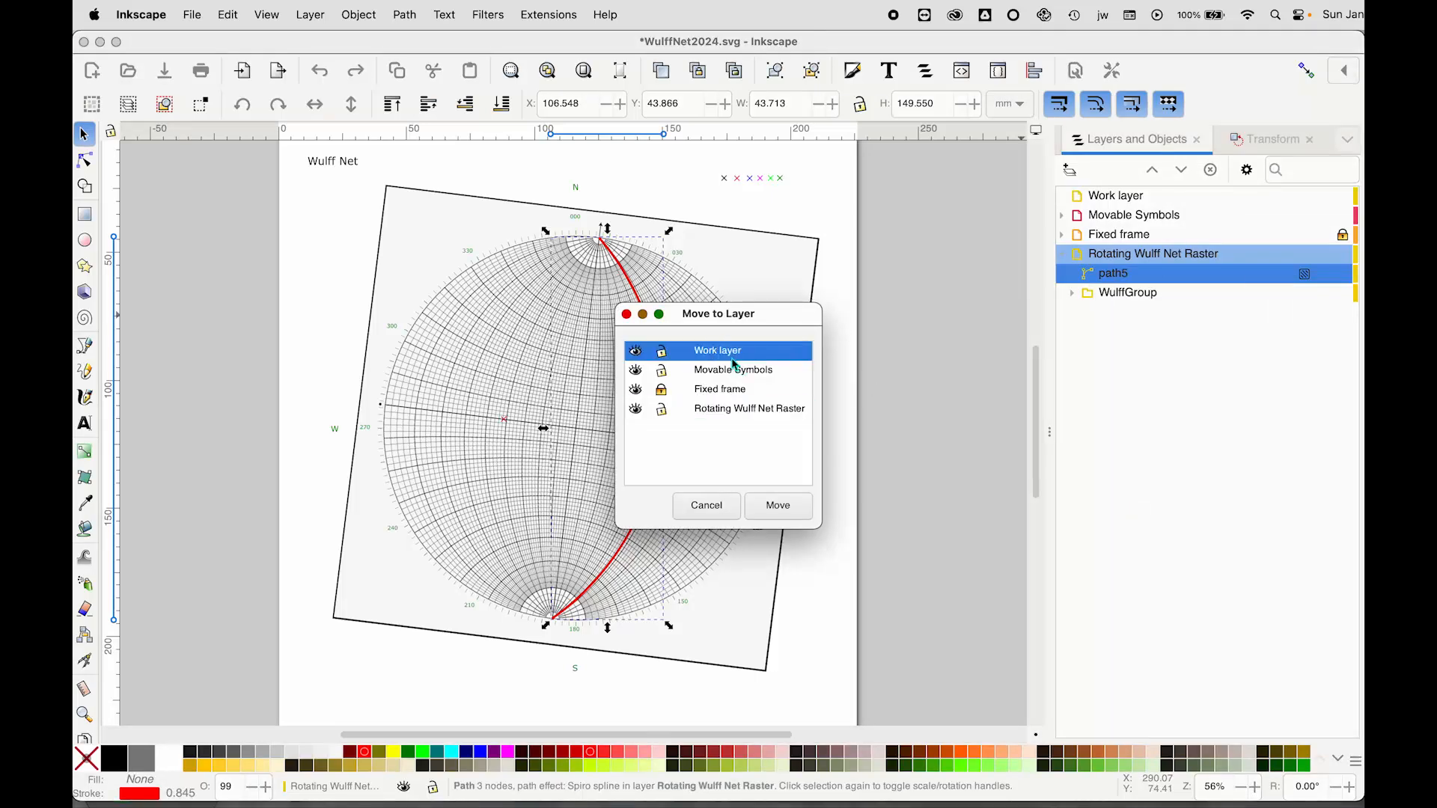
left_click(782, 510)
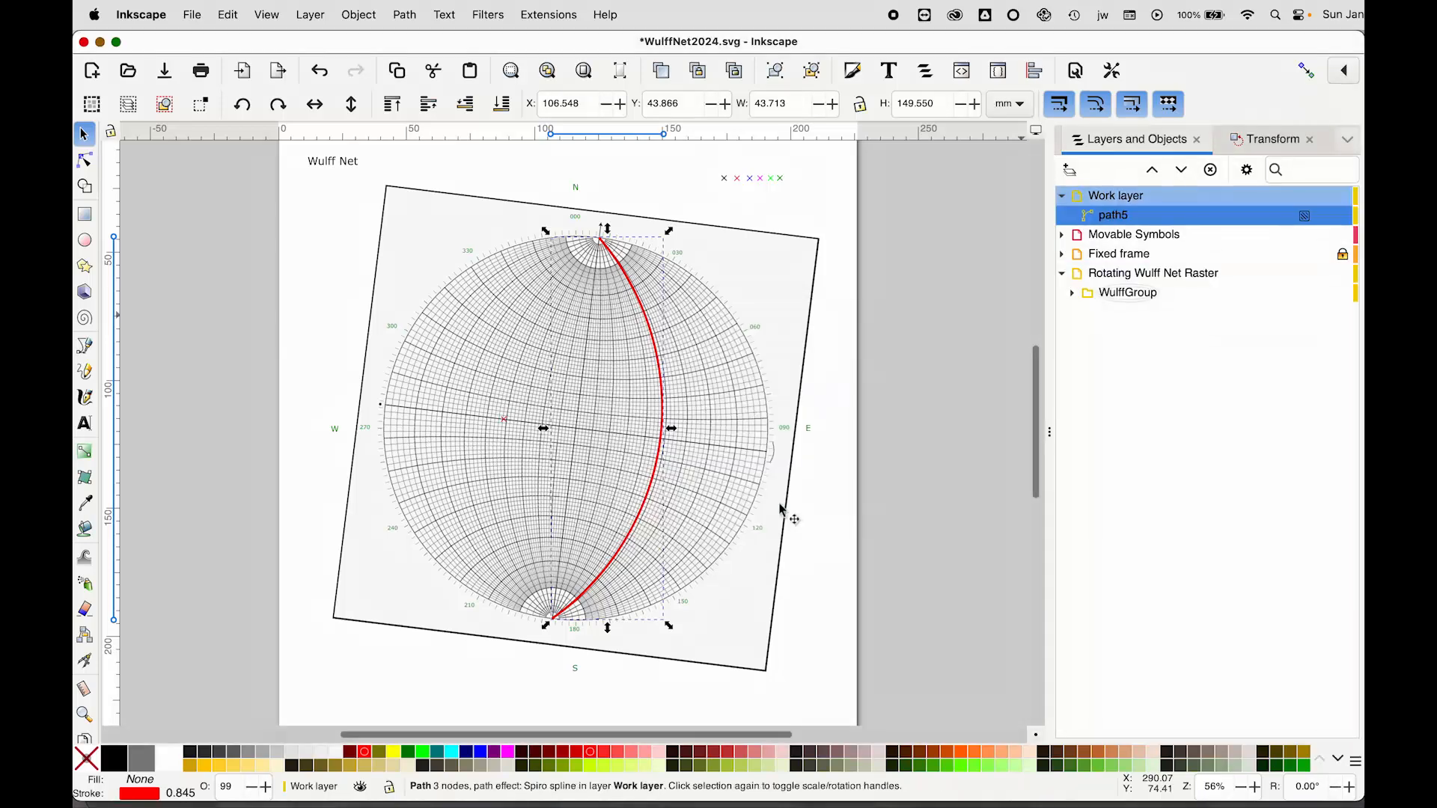
Move the cloned cross symbol to the Work layer as well
left_click(503, 421)
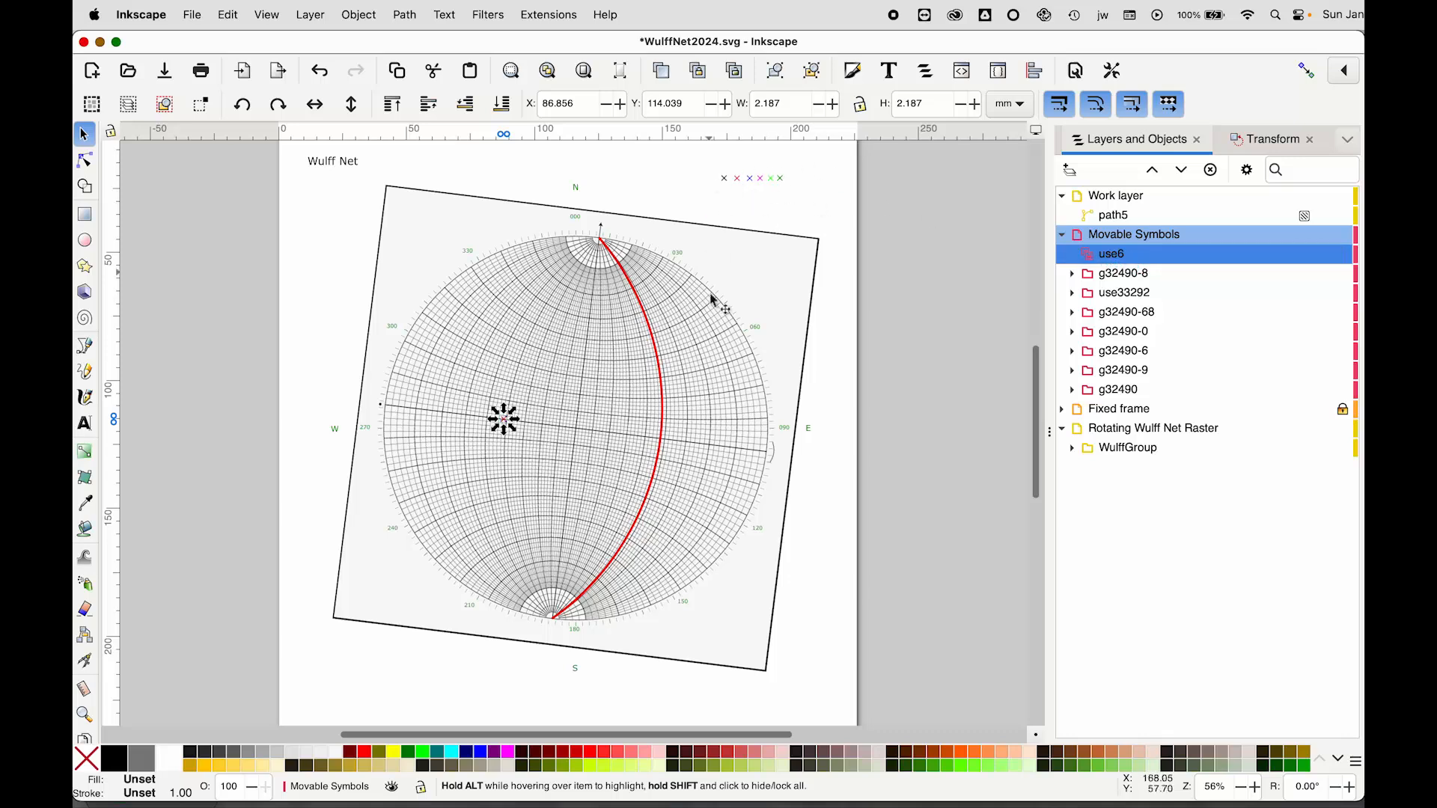
right_click(1145, 263)
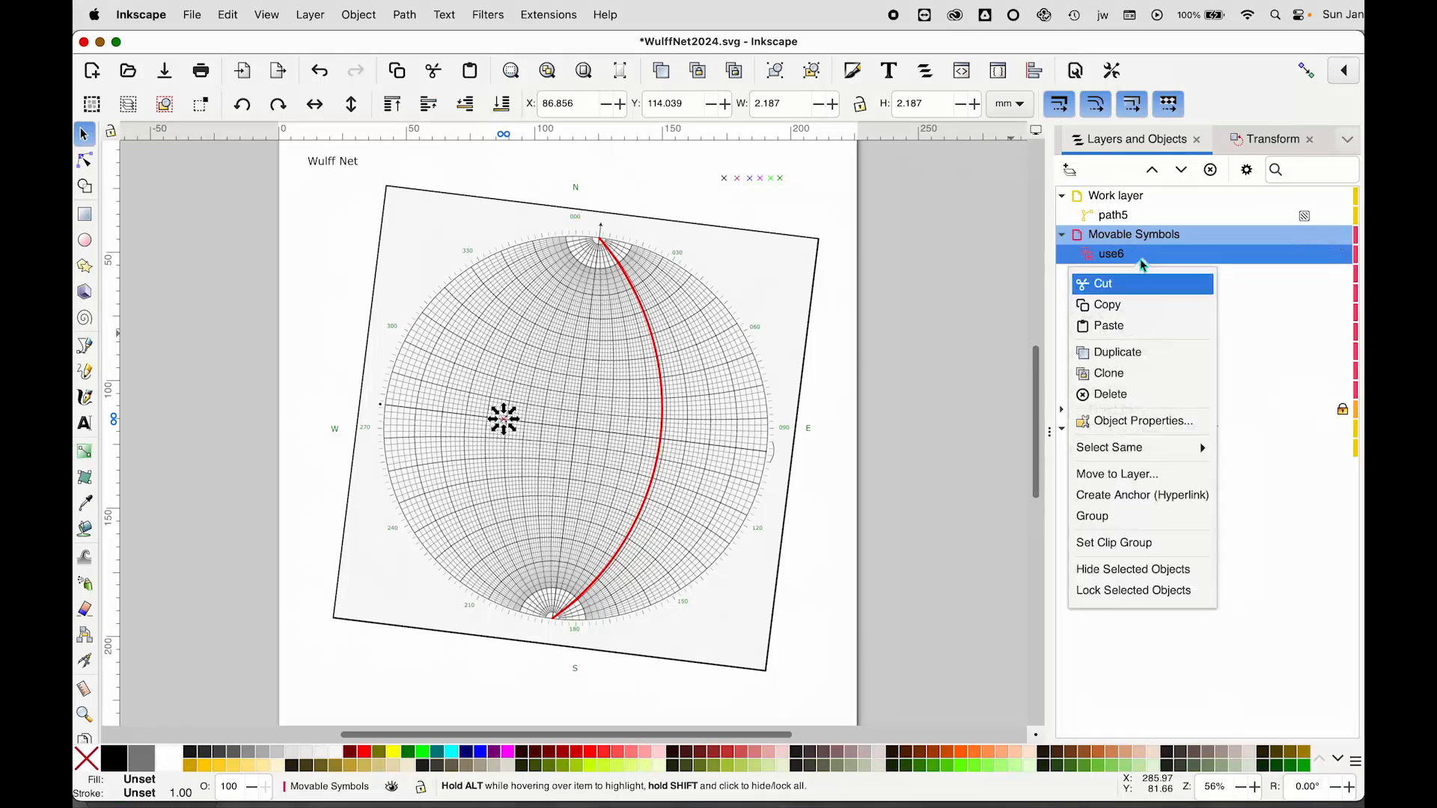
left_click(1128, 474)
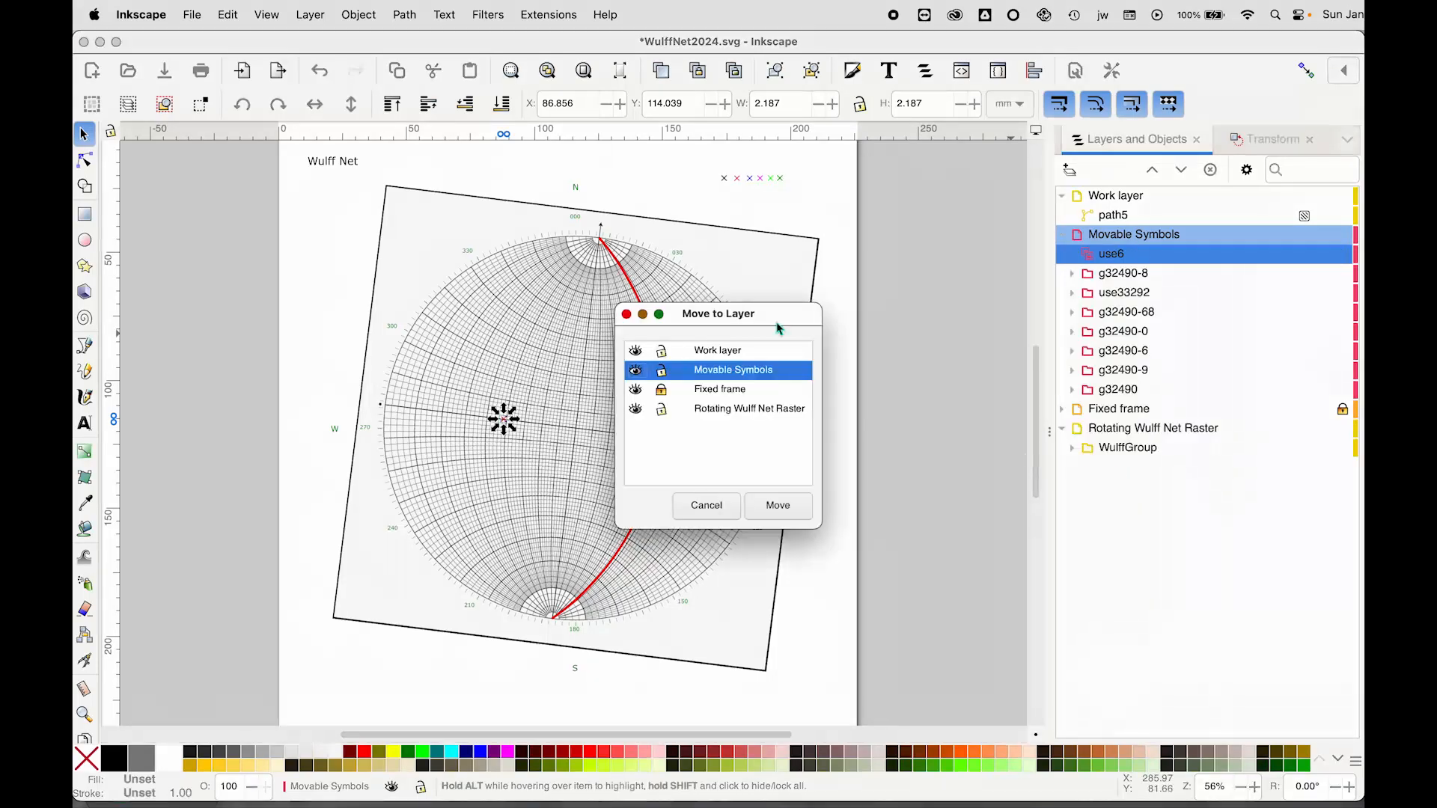
left_click(711, 351)
left_click(778, 505)
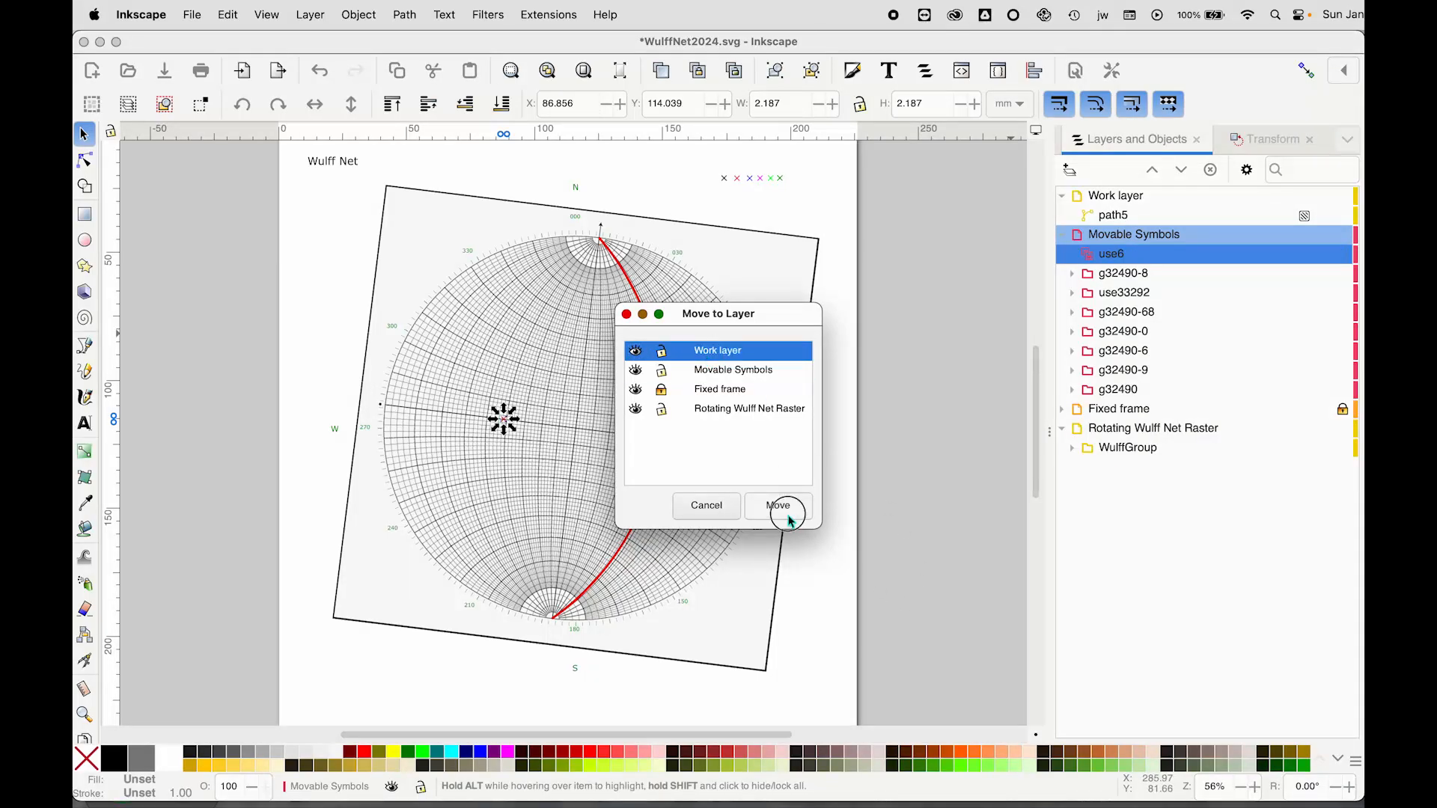
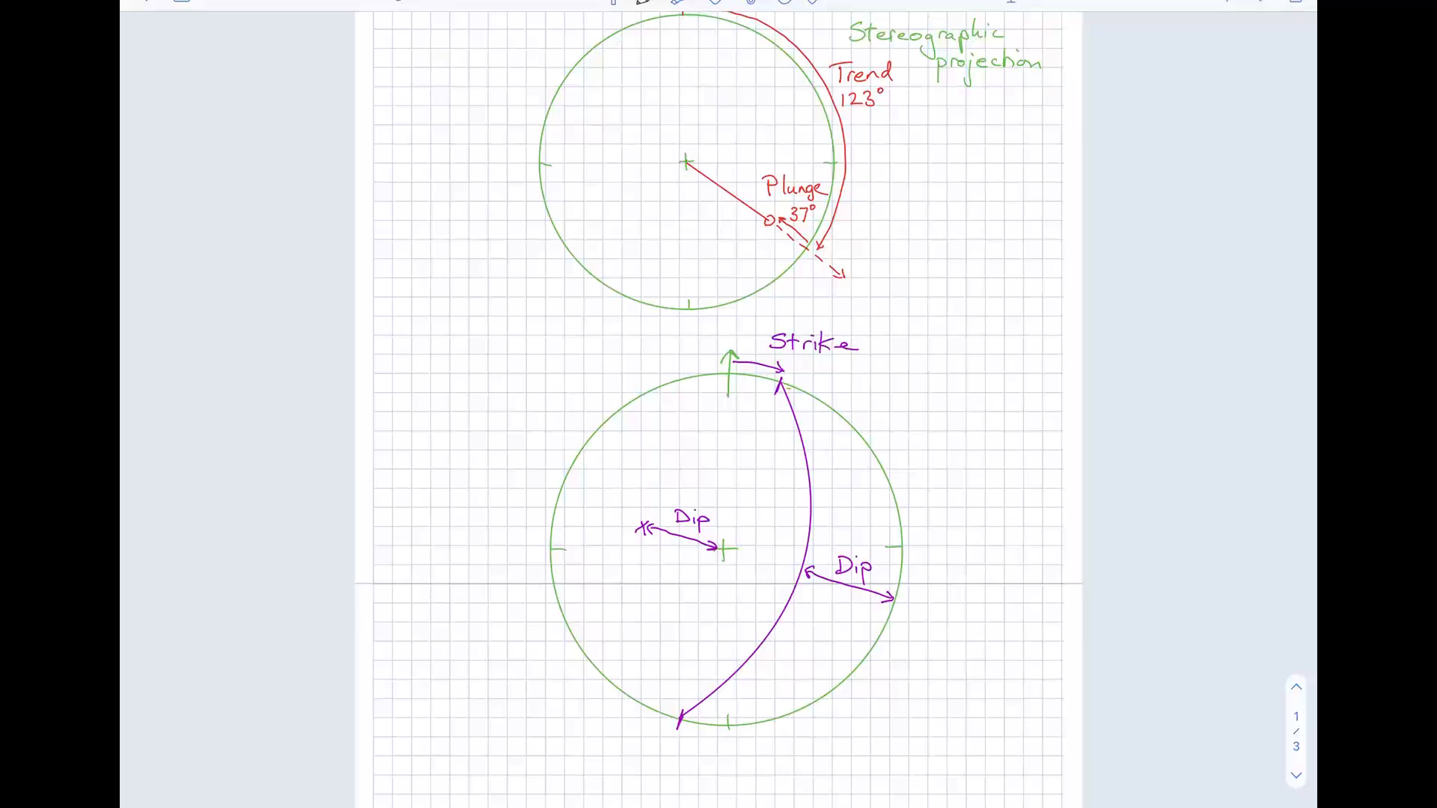
Draw an orange rake arrow along the purple great circle from its northern end and label it "Rake"
mouse_move(787, 388)
left_mouse_down()
mouse_move(818, 533)
mouse_move(779, 637)
left_mouse_up()
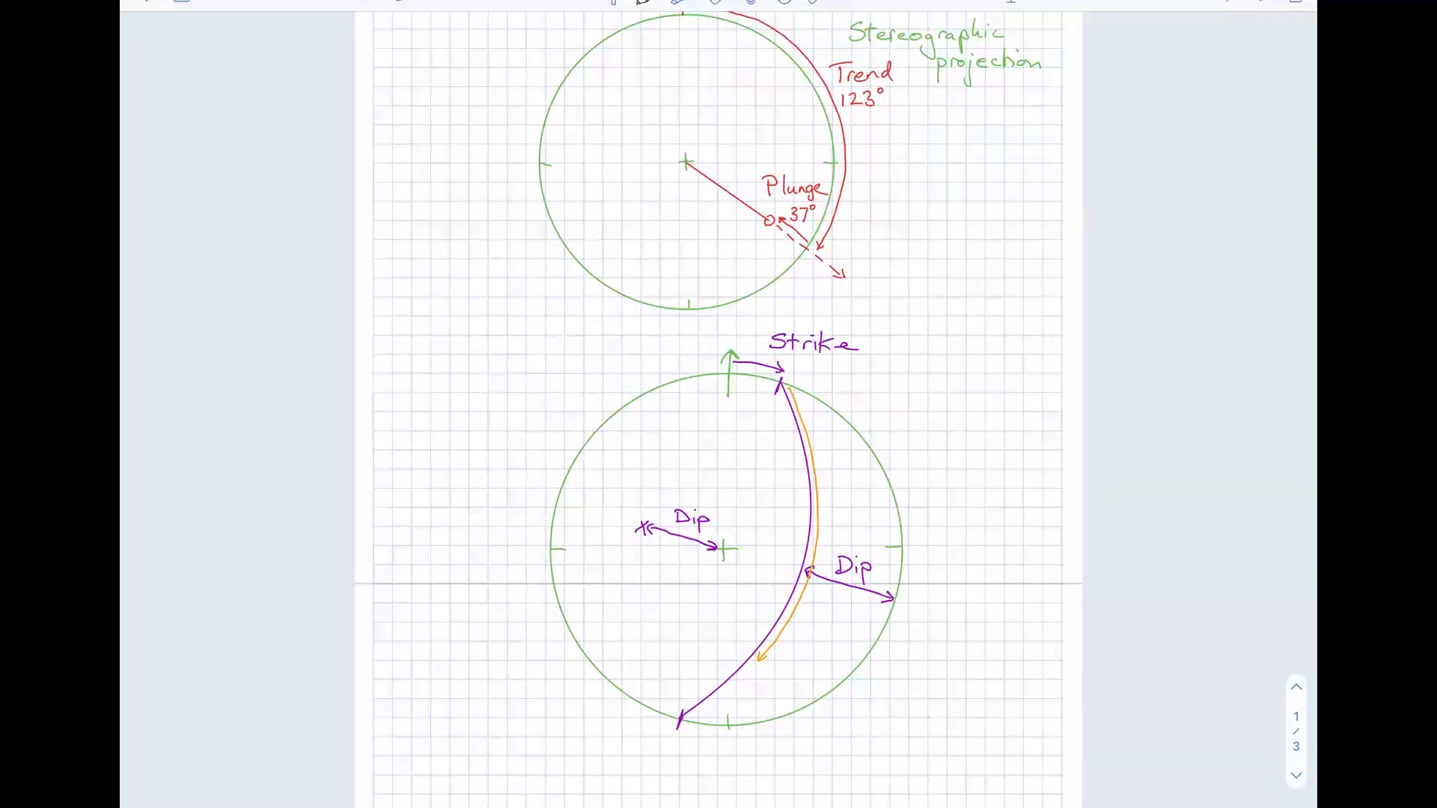
mouse_move(751, 646)
left_mouse_down()
mouse_move(747, 668)
mouse_move(757, 659)
left_mouse_up()
mouse_move(823, 485)
left_mouse_down()
mouse_move(831, 501)
mouse_move(869, 501)
left_mouse_up()
Switch the pen to red and draw a dashed trend line from the centre with a trend arc from north labelled "Trend"
left_click(644, 2)
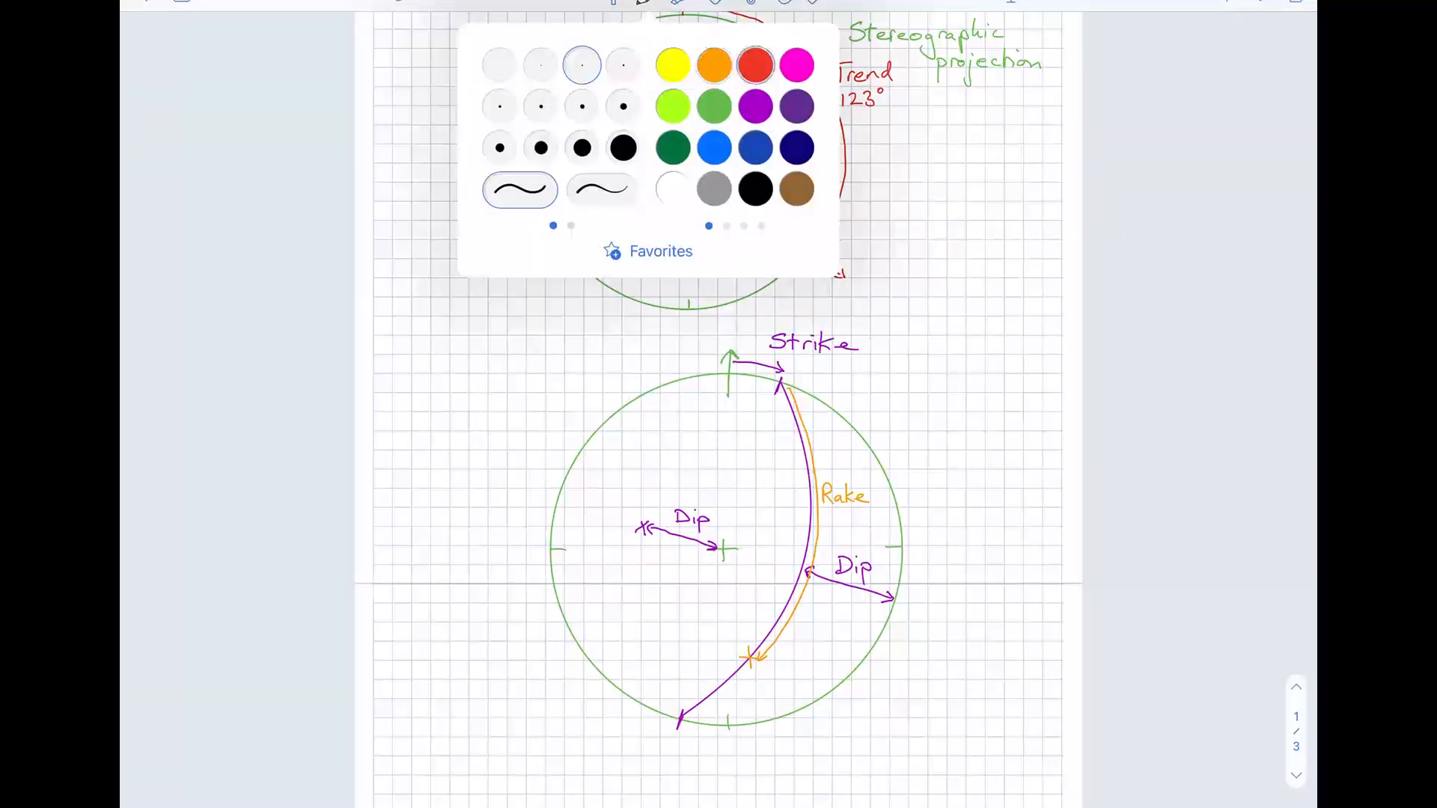
left_click(973, 419)
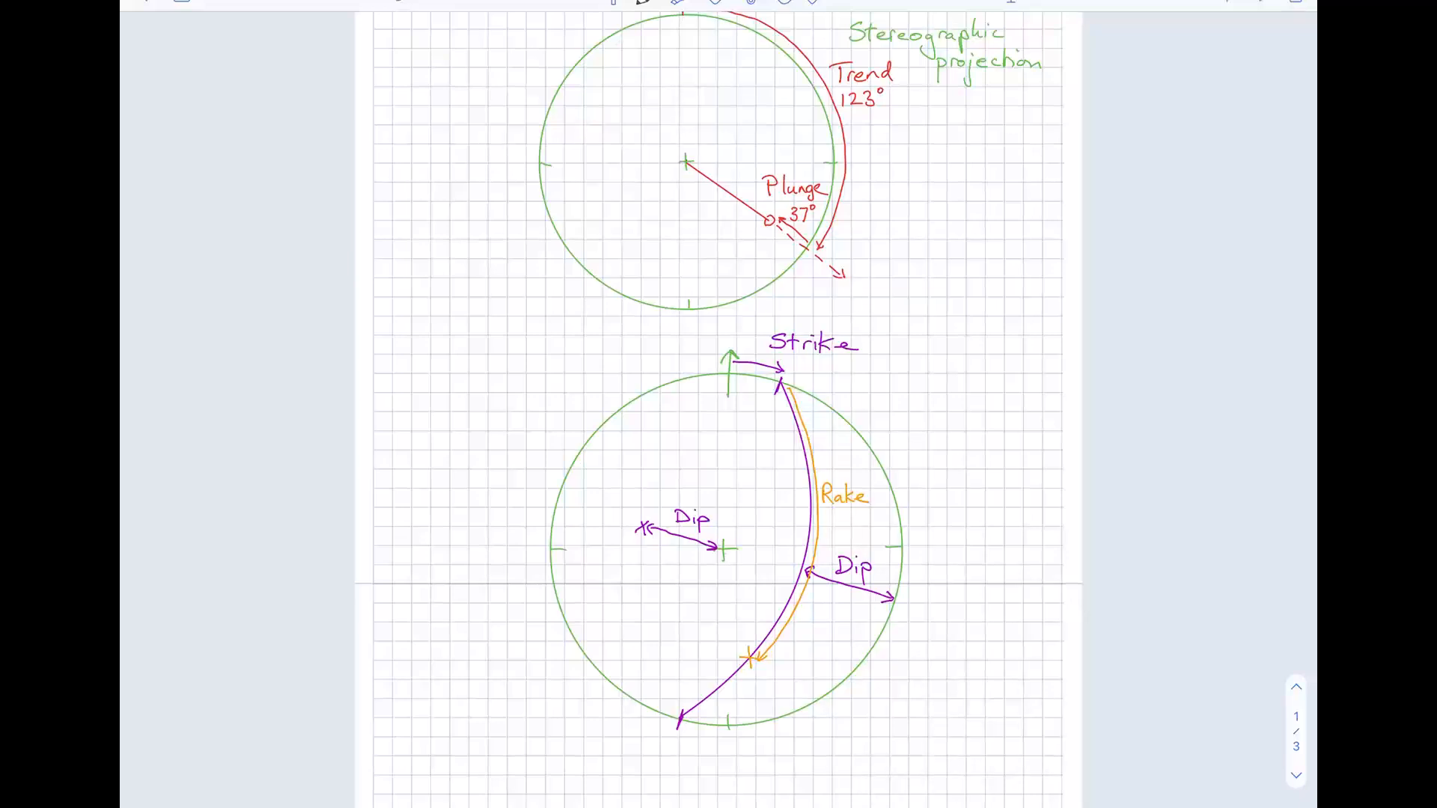
left_click_drag(742, 632, 764, 713)
mouse_move(781, 731)
left_mouse_down()
mouse_move(783, 747)
mouse_move(796, 725)
mouse_move(811, 746)
mouse_move(853, 747)
left_mouse_up()
mouse_move(742, 350)
left_mouse_down()
mouse_move(871, 412)
mouse_move(921, 524)
mouse_move(906, 634)
mouse_move(837, 703)
mouse_move(775, 728)
left_mouse_up()
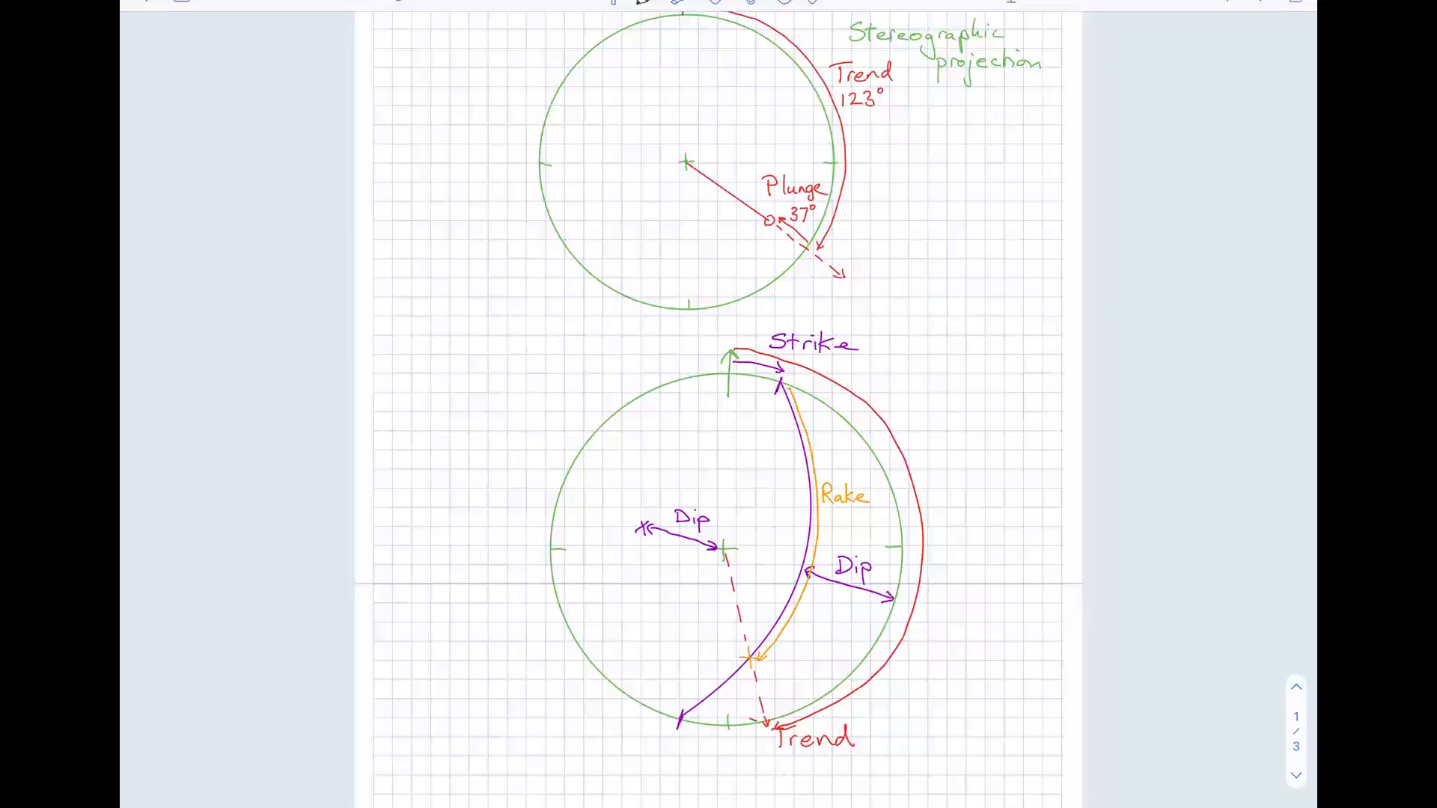
mouse_move(756, 721)
left_mouse_down()
mouse_move(741, 665)
mouse_move(812, 696)
mouse_move(824, 687)
left_mouse_up()
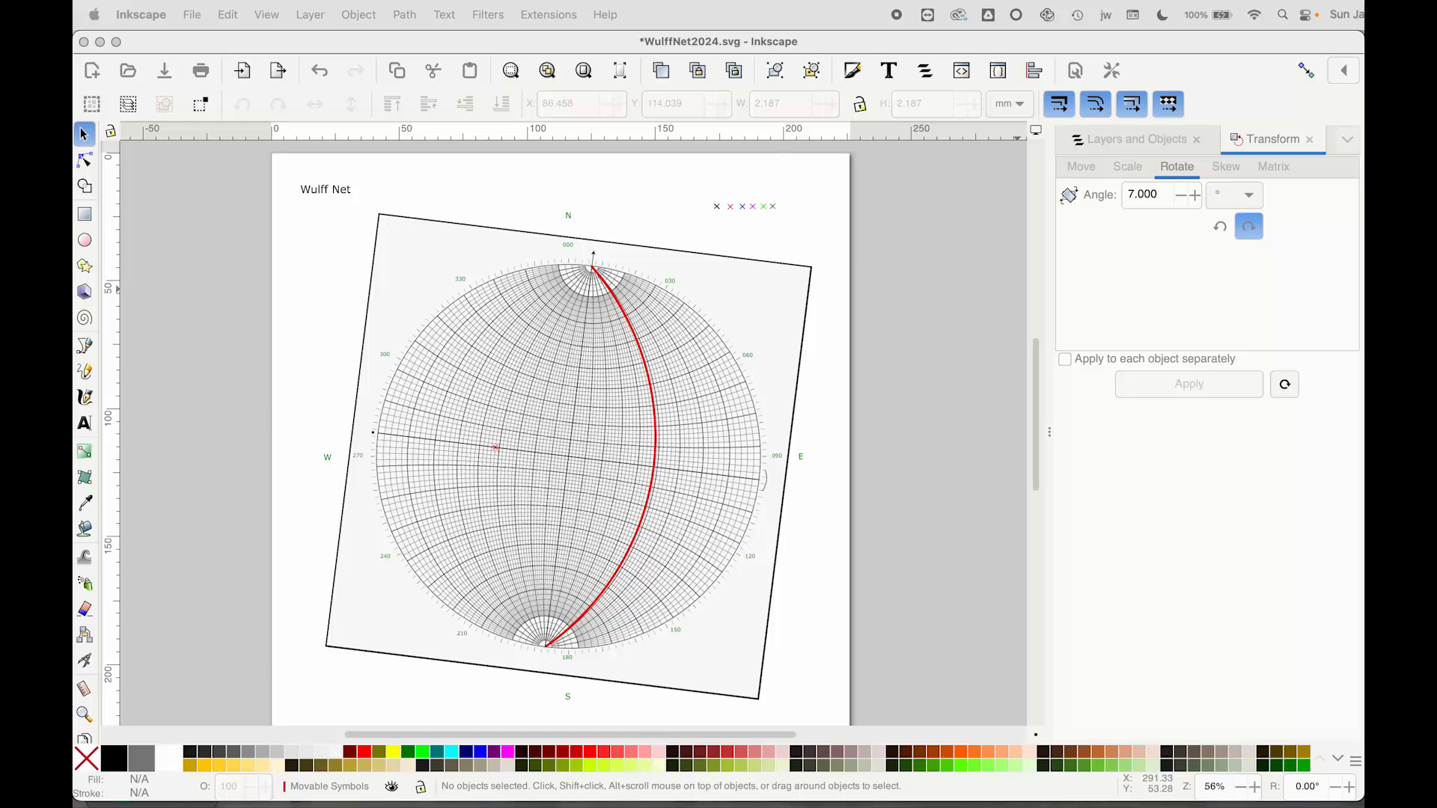
Clone the black cross symbol and move the clone onto the red great circle in the net's lower-right part
left_click(719, 211)
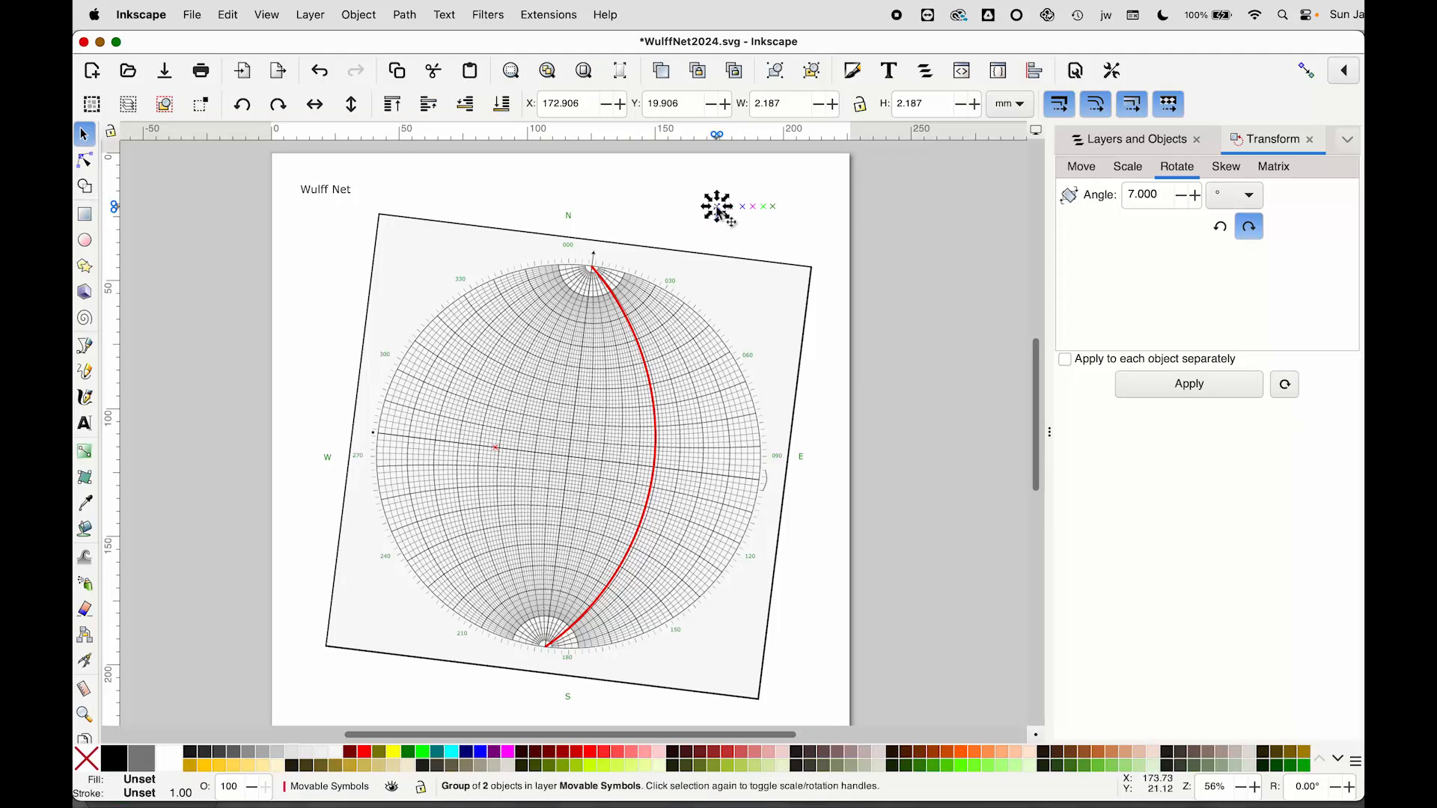
left_click(697, 70)
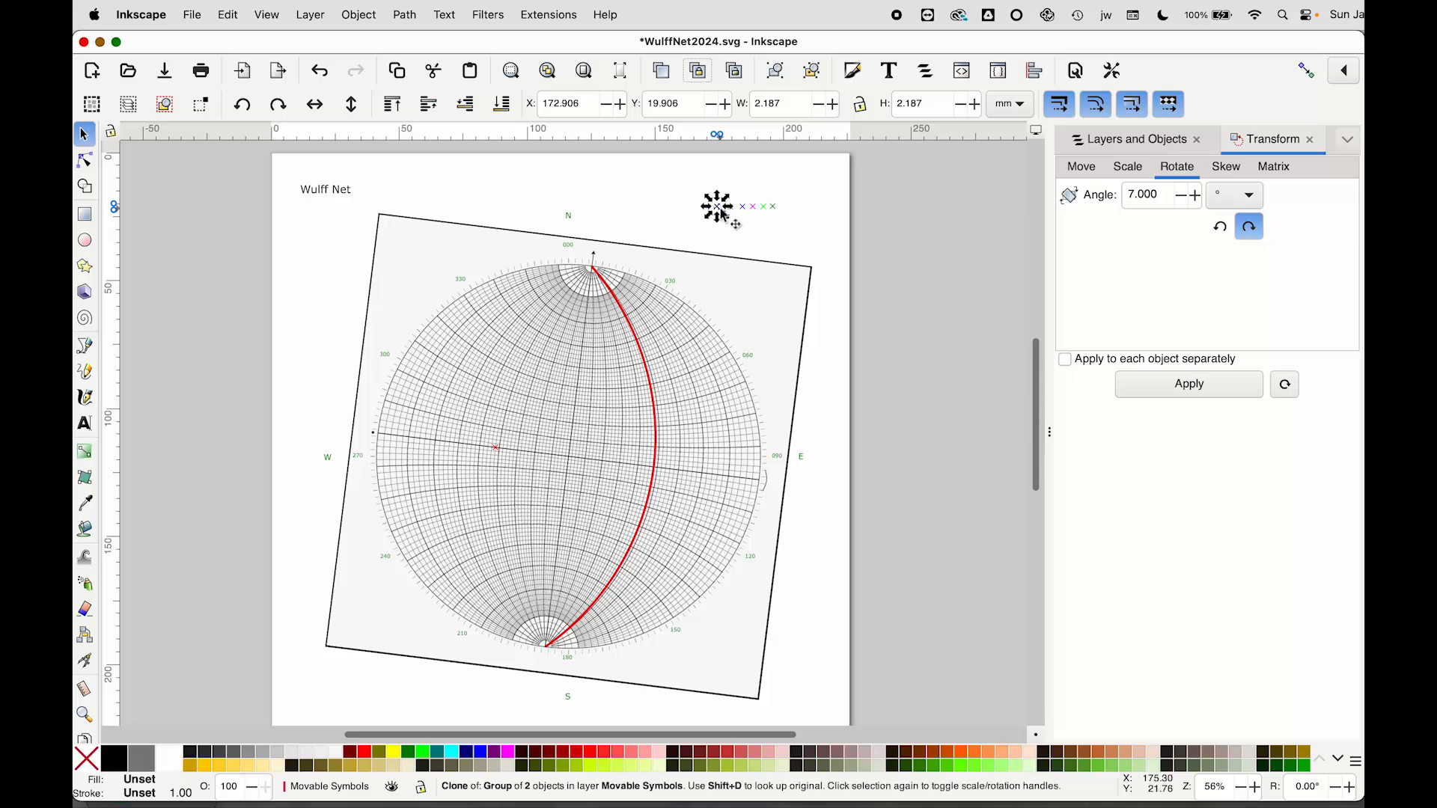
left_click_drag(718, 211, 591, 274)
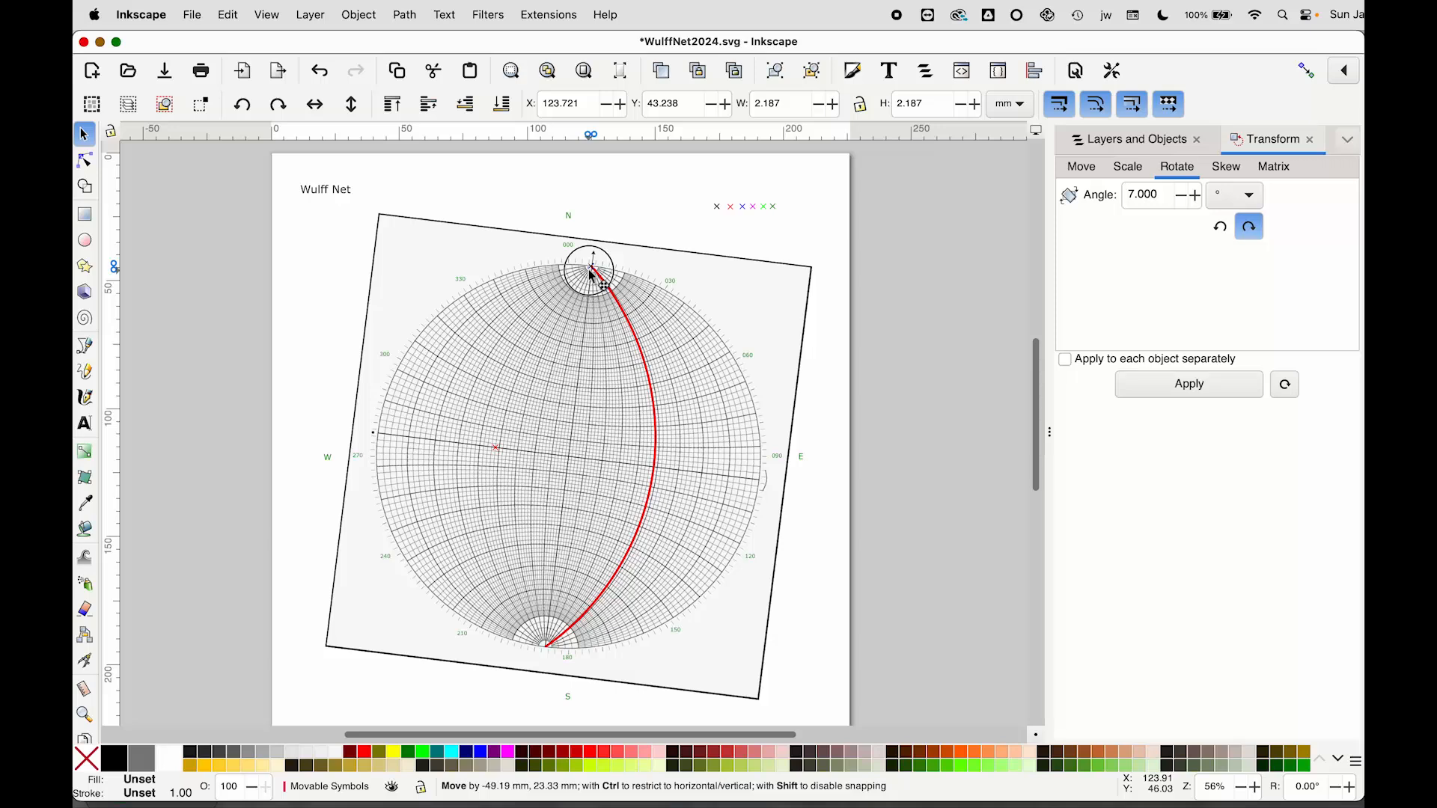
mouse_move(591, 274)
left_mouse_down()
mouse_move(625, 331)
mouse_move(656, 476)
mouse_move(621, 576)
left_mouse_up()
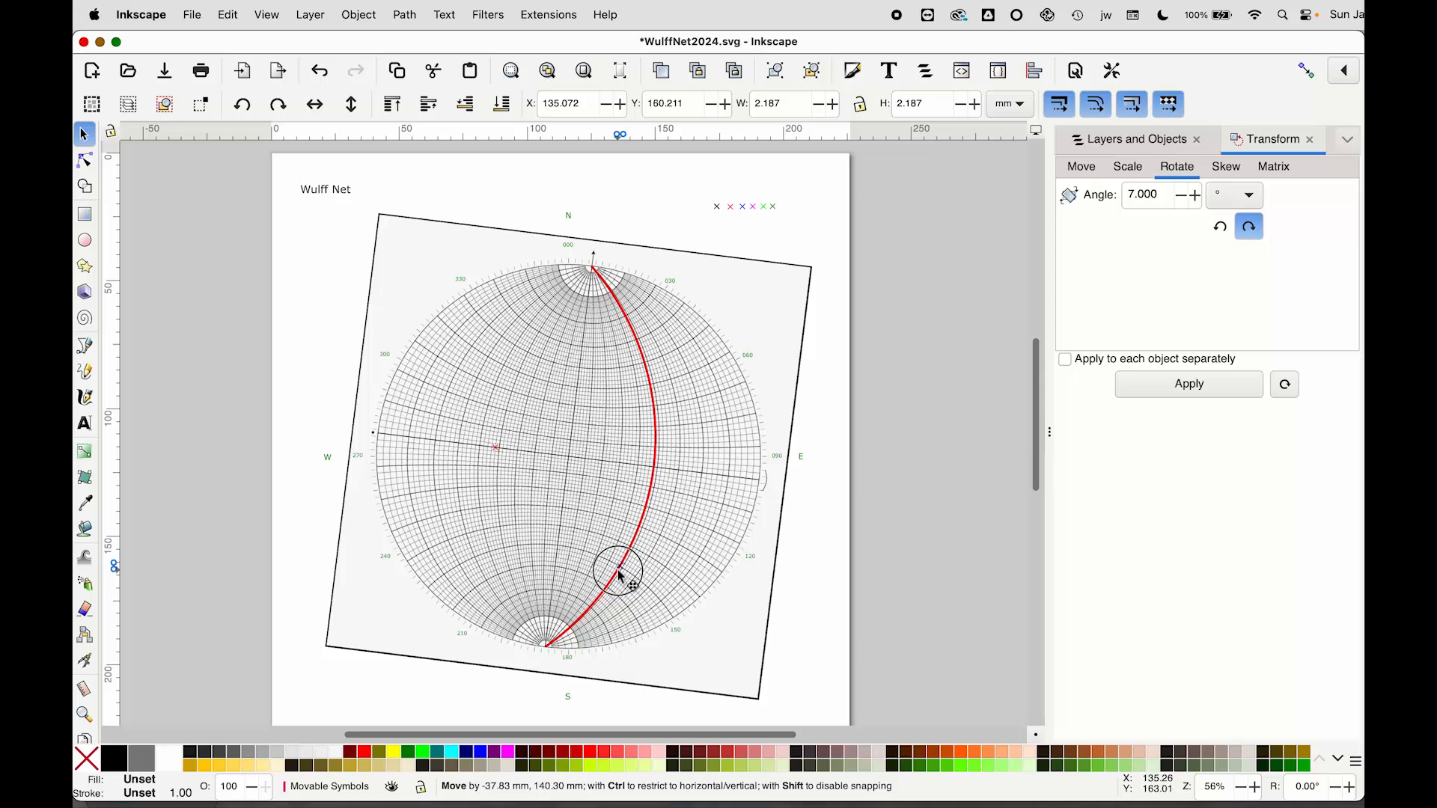
left_click_drag(621, 577, 621, 576)
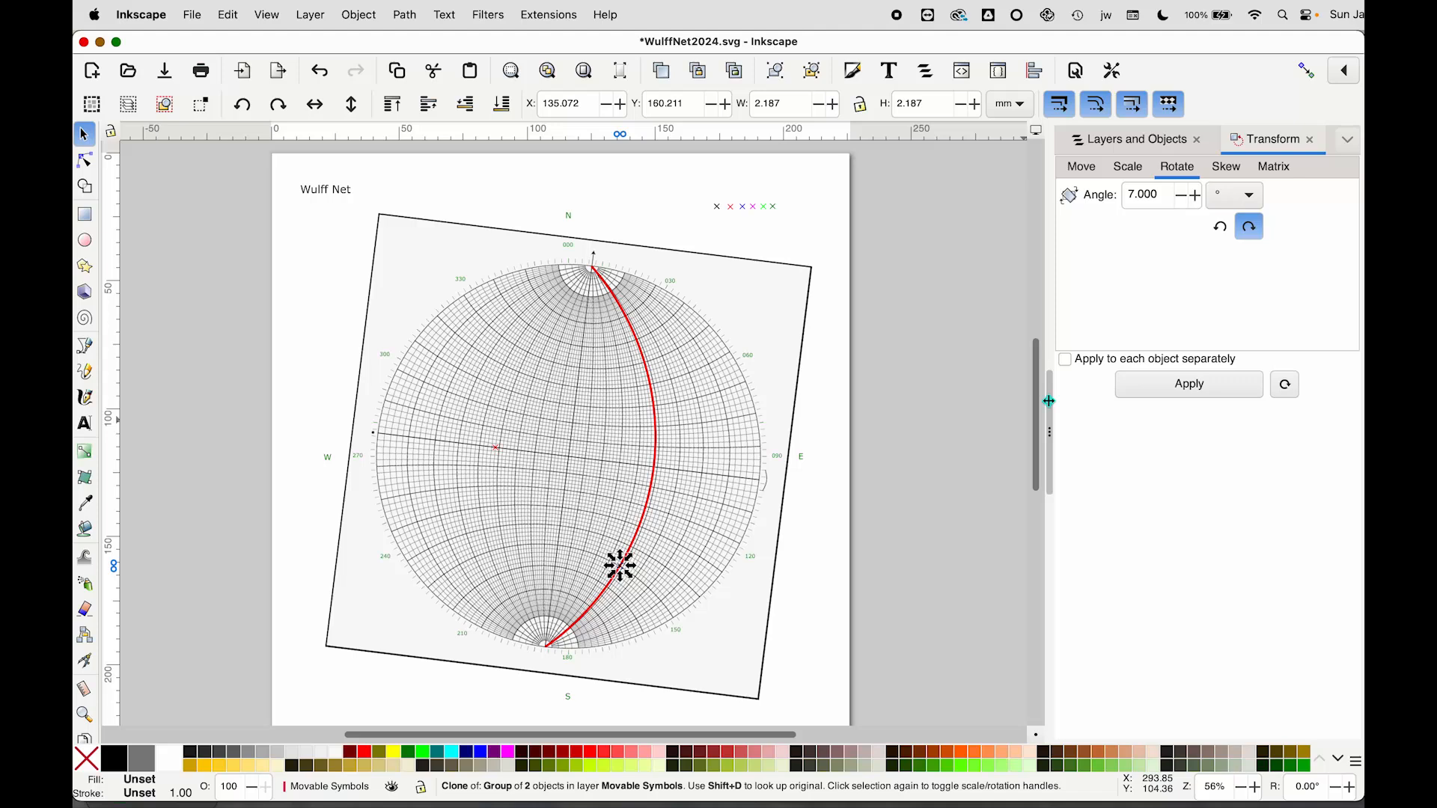
Rotate the Wulff net group counterclockwise freehand, then ease the rotation back partway
left_click(788, 307)
left_click(787, 308)
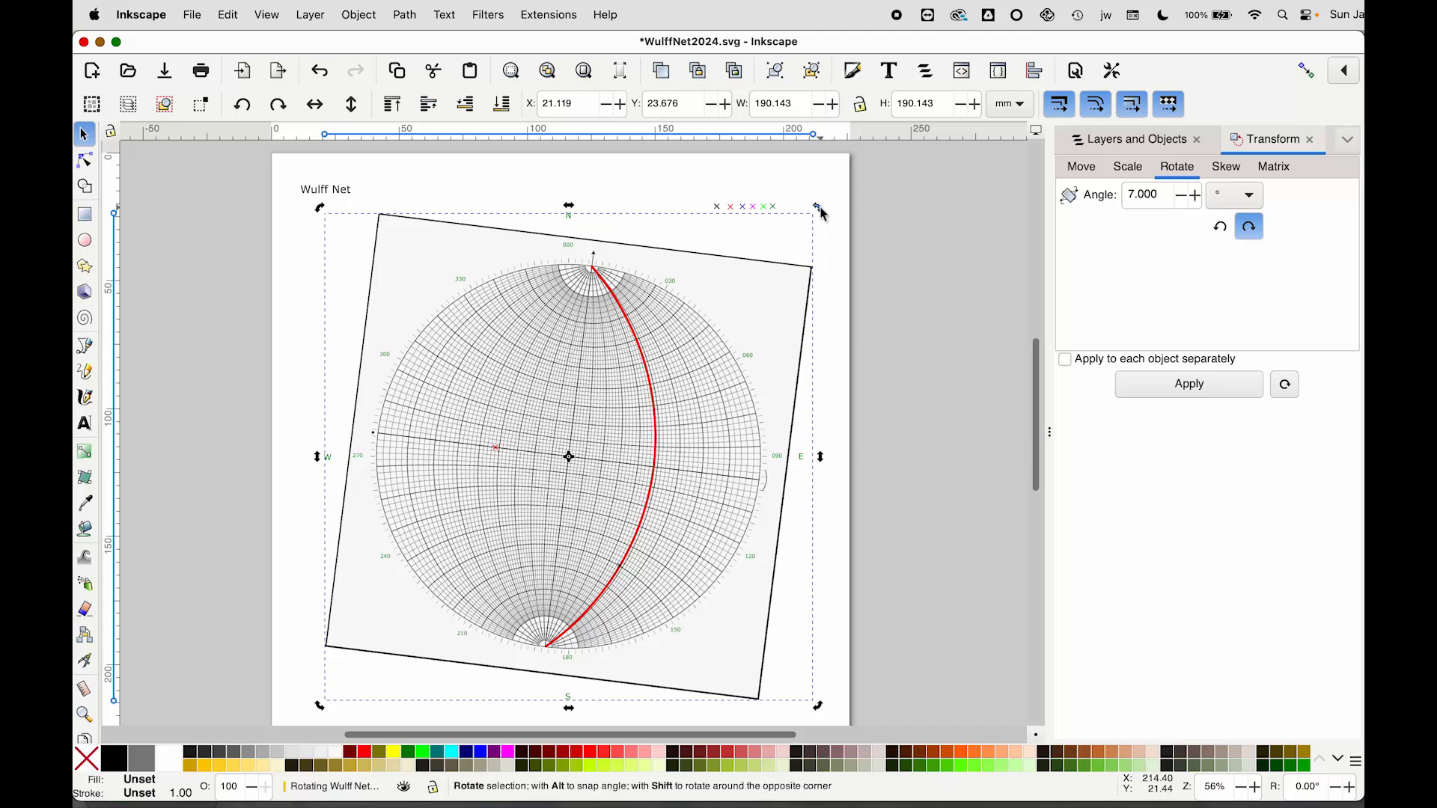
left_click_drag(823, 214, 639, 360)
scroll(642, 378, "down", 1)
scroll(641, 378, "up", 10)
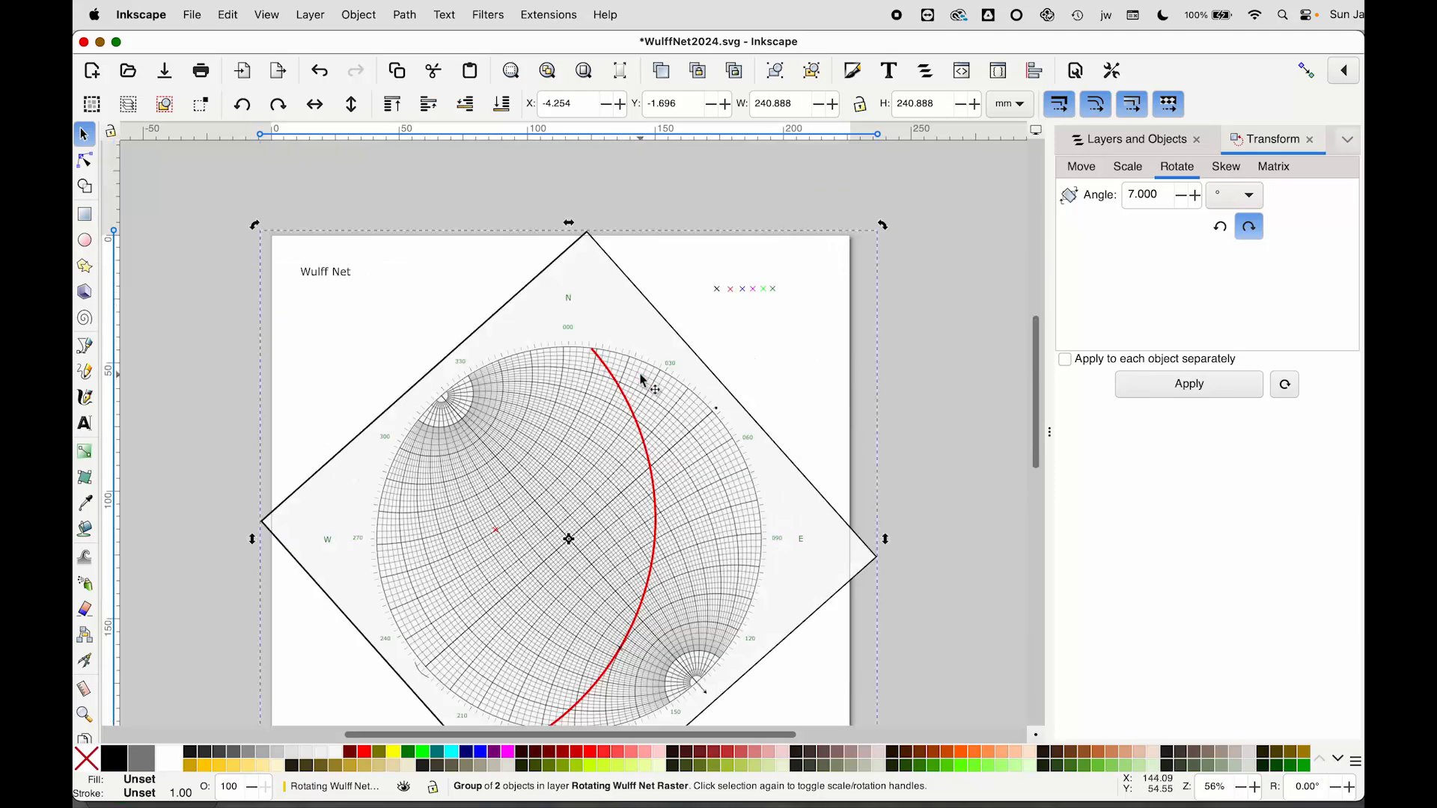
scroll(643, 380, "down", 2)
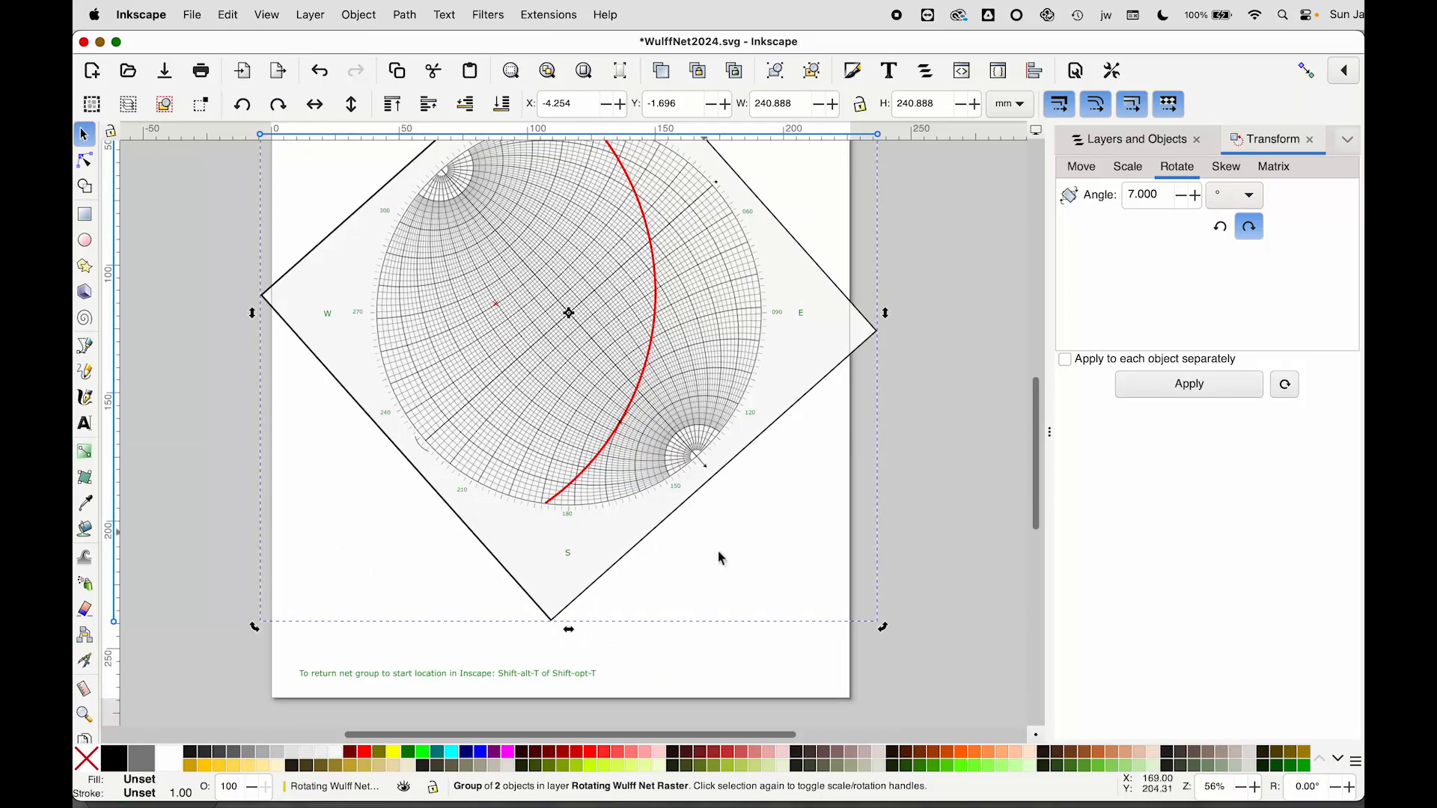
left_click(885, 630)
left_click_drag(885, 635, 779, 692)
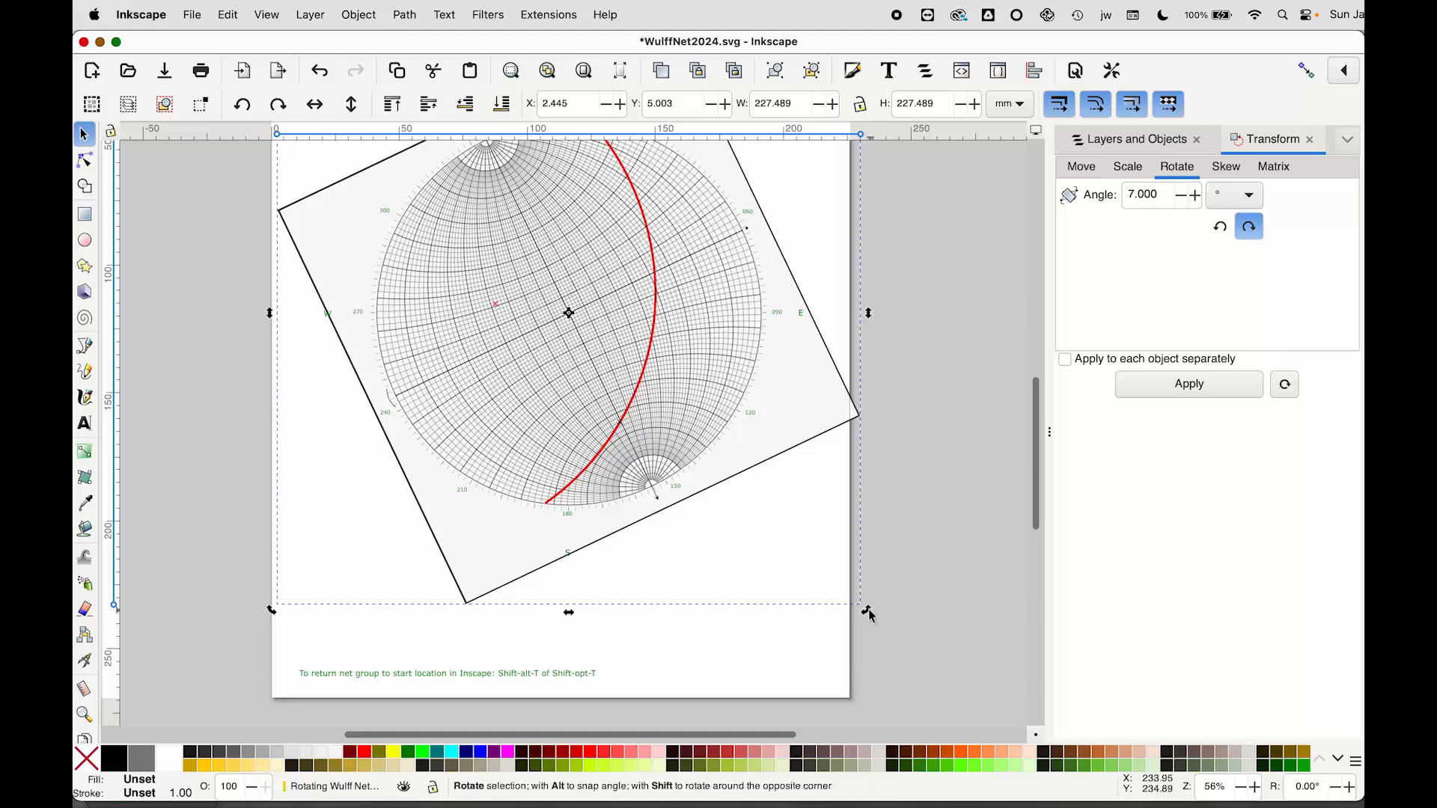
left_click_drag(872, 618, 870, 619)
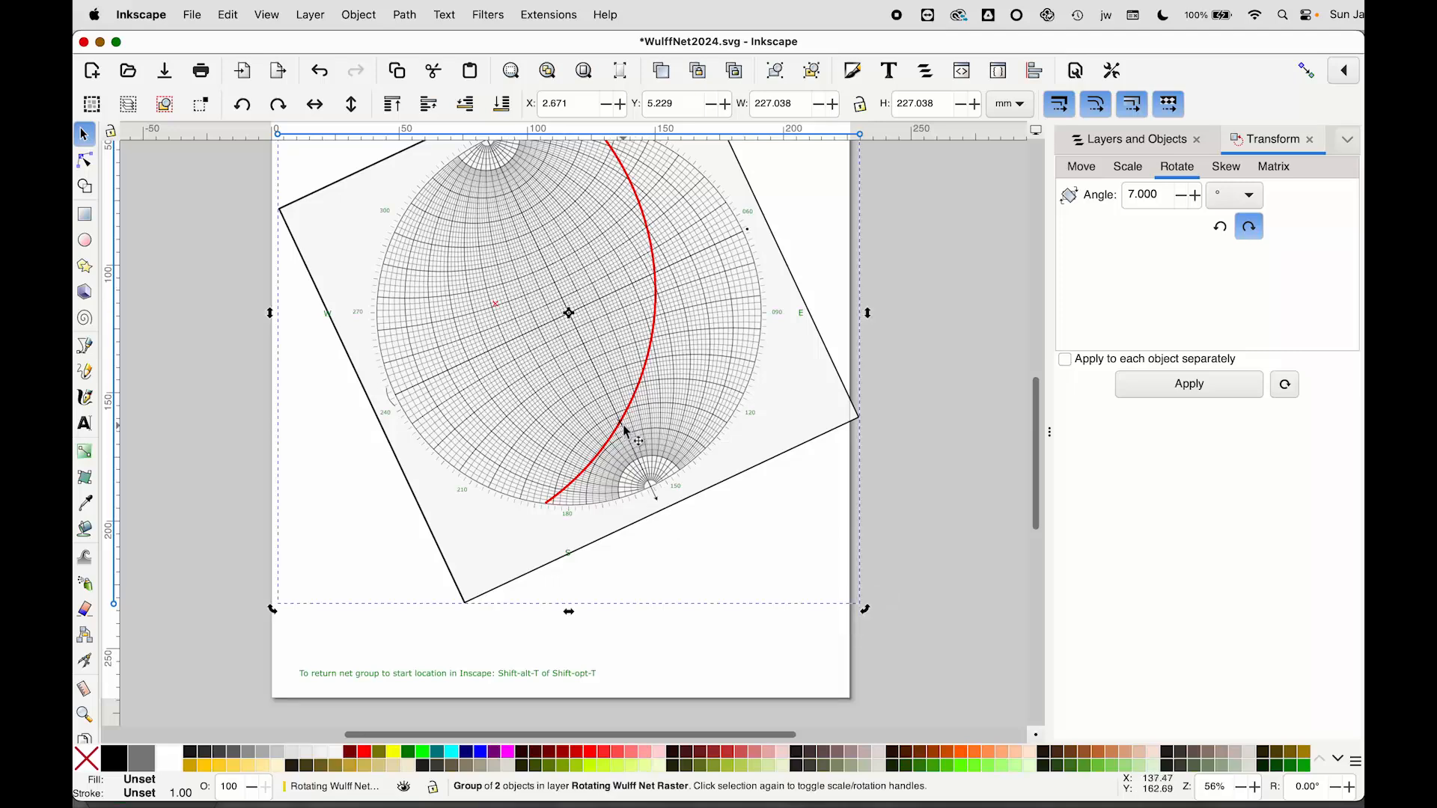